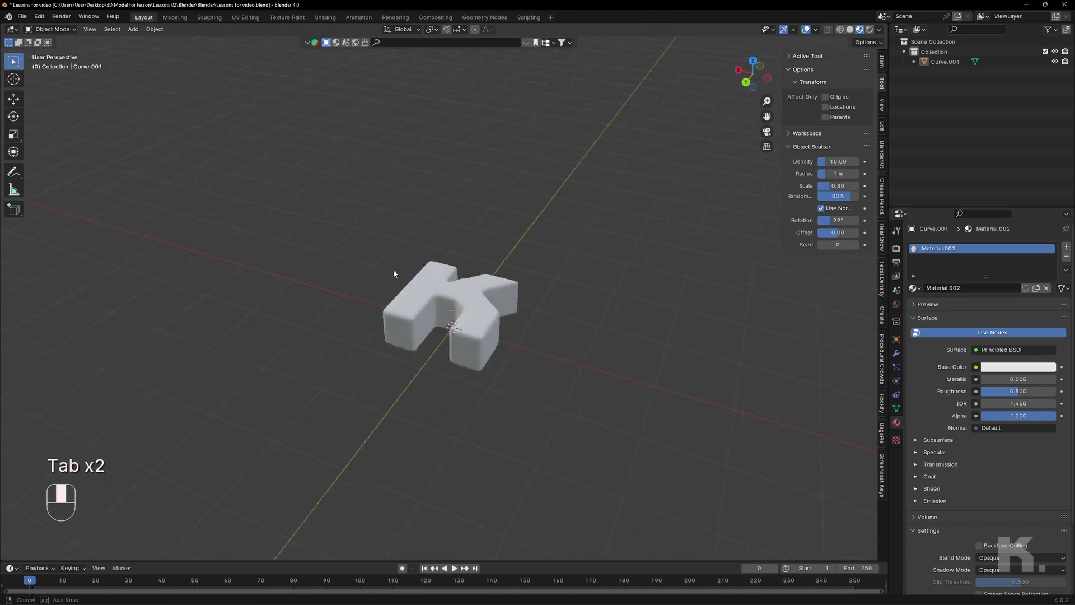
Step: Add active Rigid Body physics to the K letter object
left_click(477, 329)
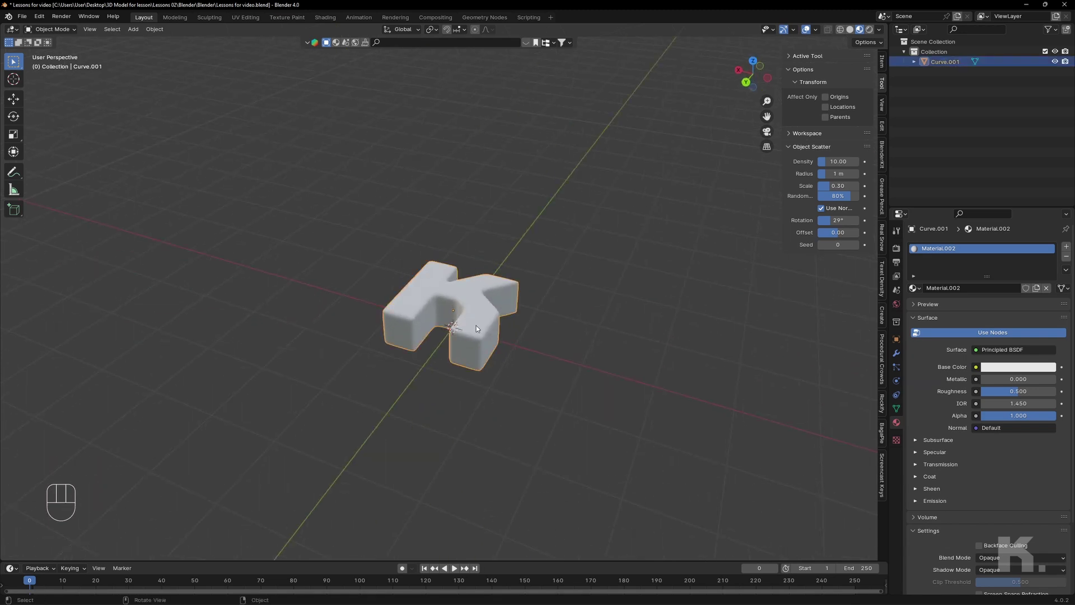
left_click(897, 382)
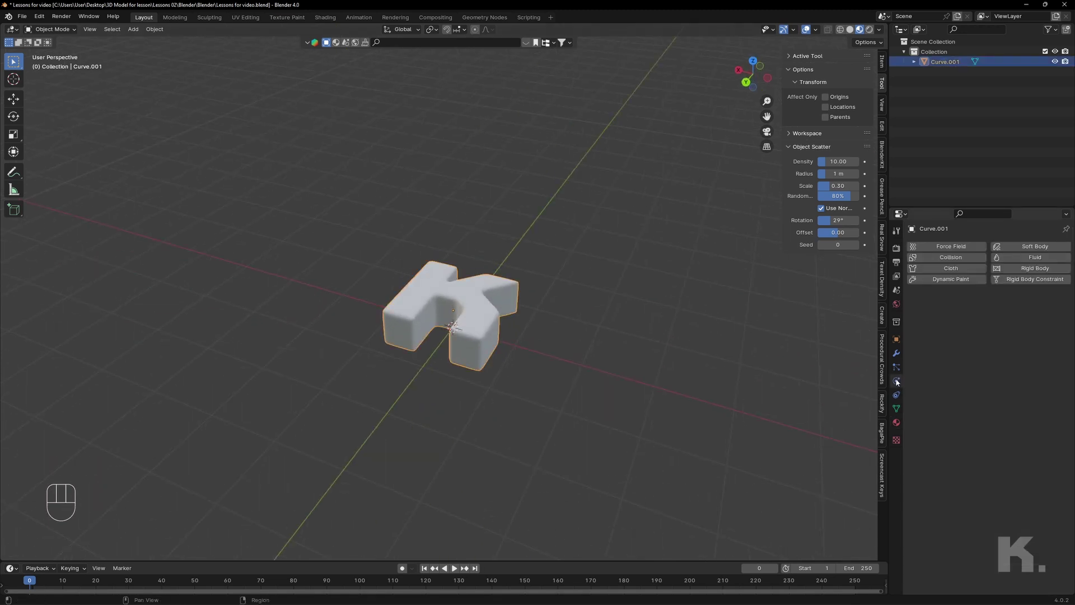
left_click(1024, 271)
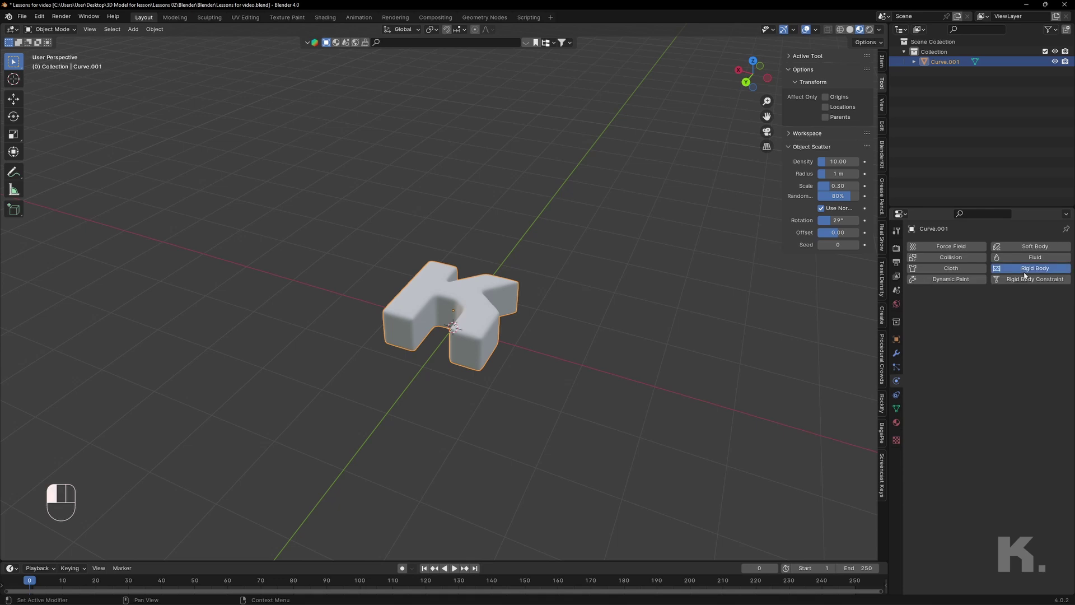
Step: Play the simulation to check how the K letter falls, stop it and return to frame 0
scroll(608, 404, "down", 2)
middle_click_drag(608, 408, 570, 368)
key("space")
key("space")
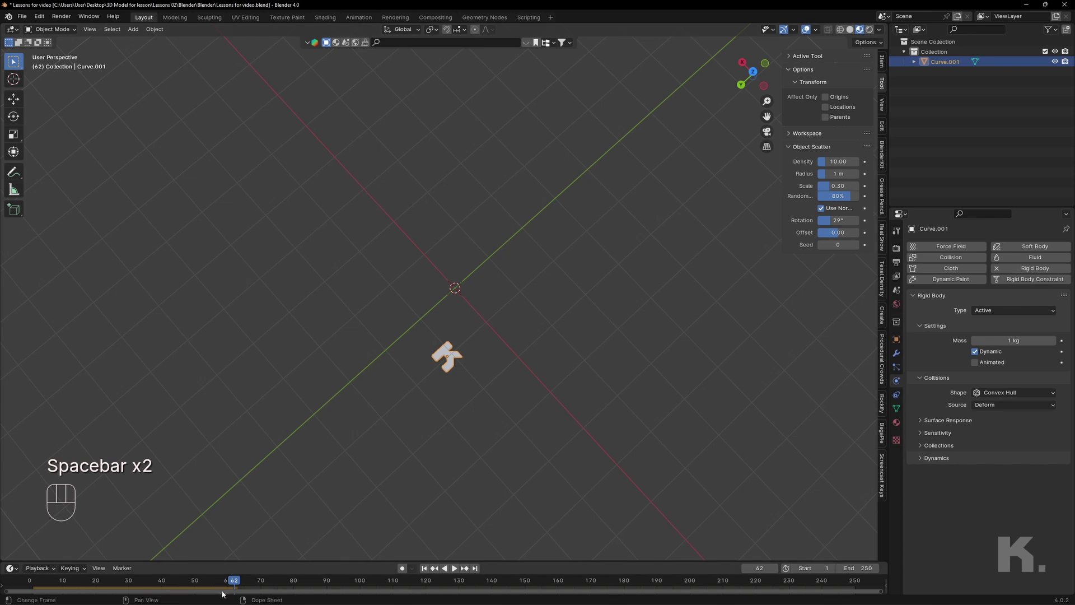
left_click_drag(233, 586, 29, 586)
Step: Raise the K letter about 2.5 m along the Z axis
middle_click_drag(565, 370, 489, 322)
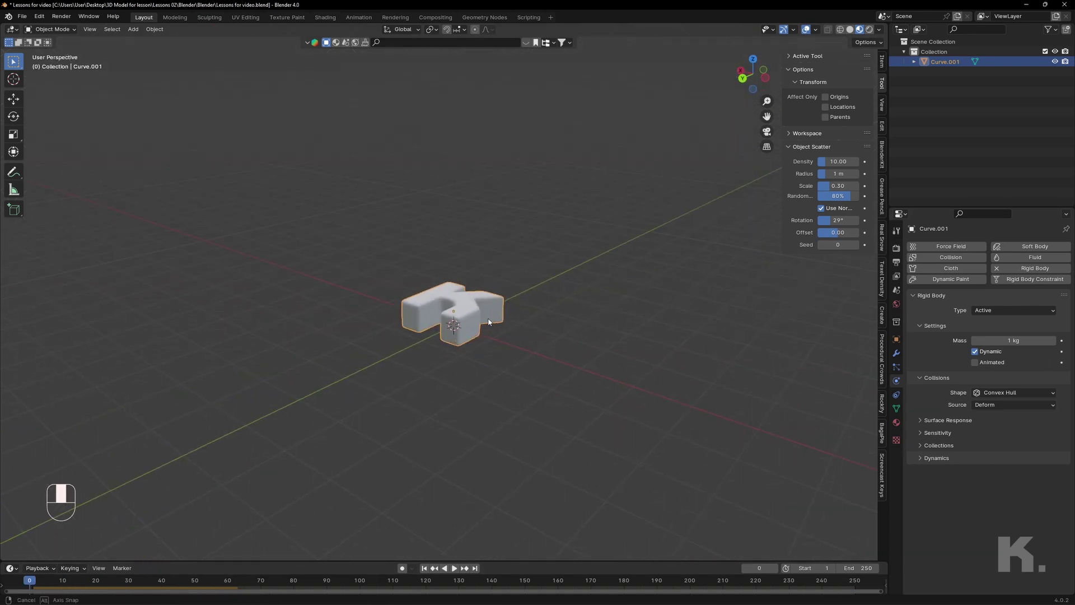
key("g")
key("z")
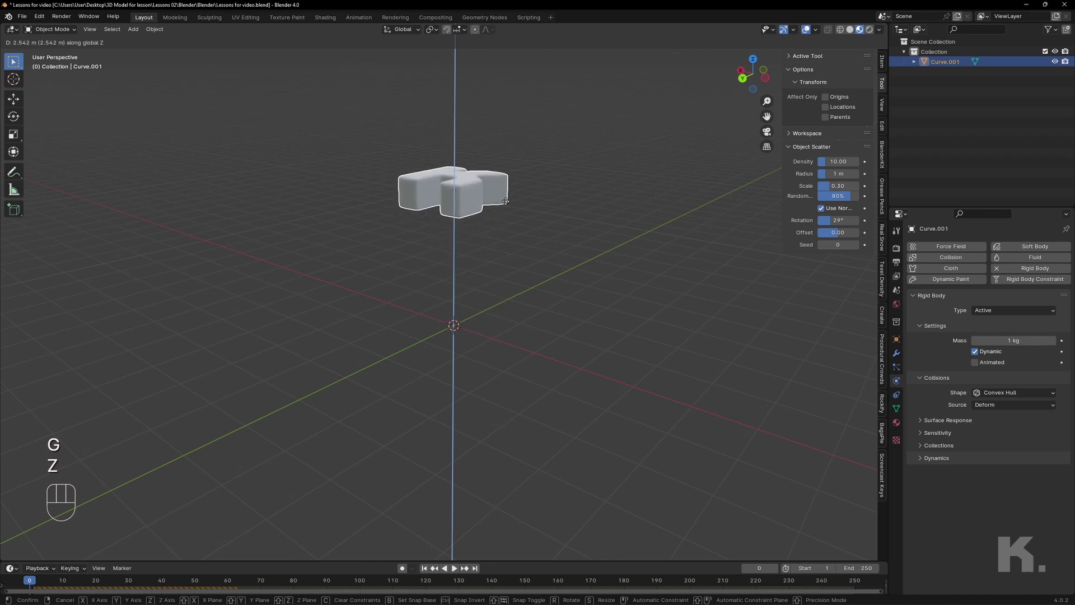
left_click(503, 235)
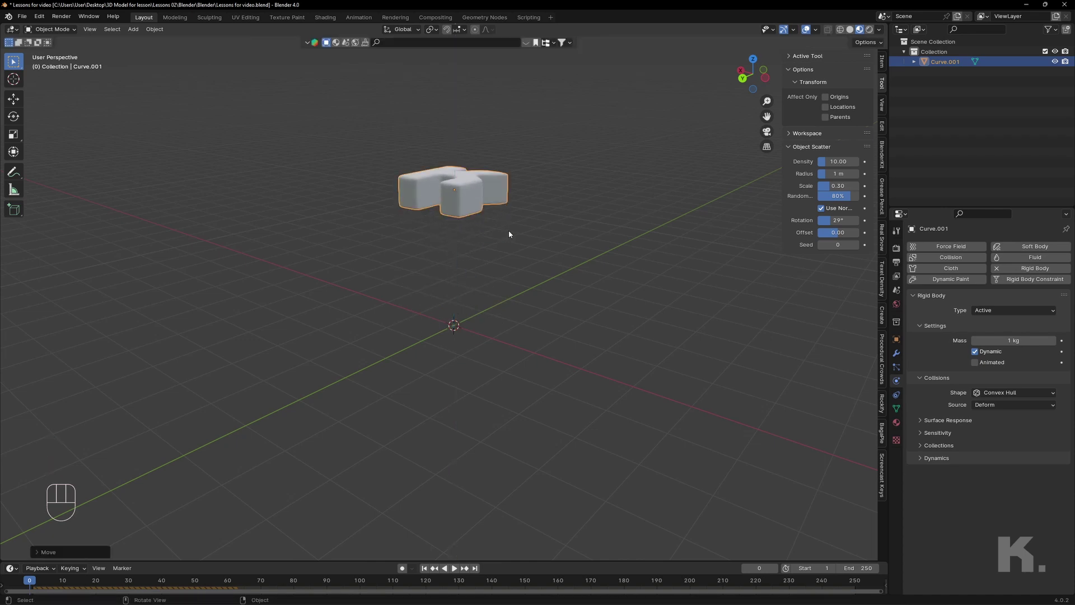
Step: Add a cube mesh at the scene origin beneath the K letter
key("shift+a")
mouse_move(491, 243)
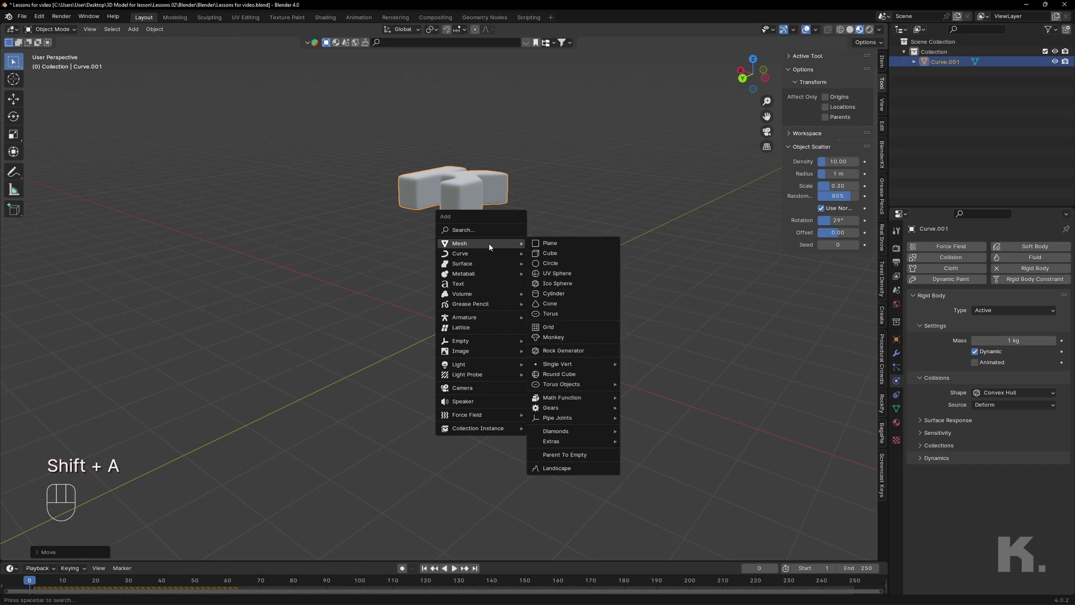
left_click(557, 259)
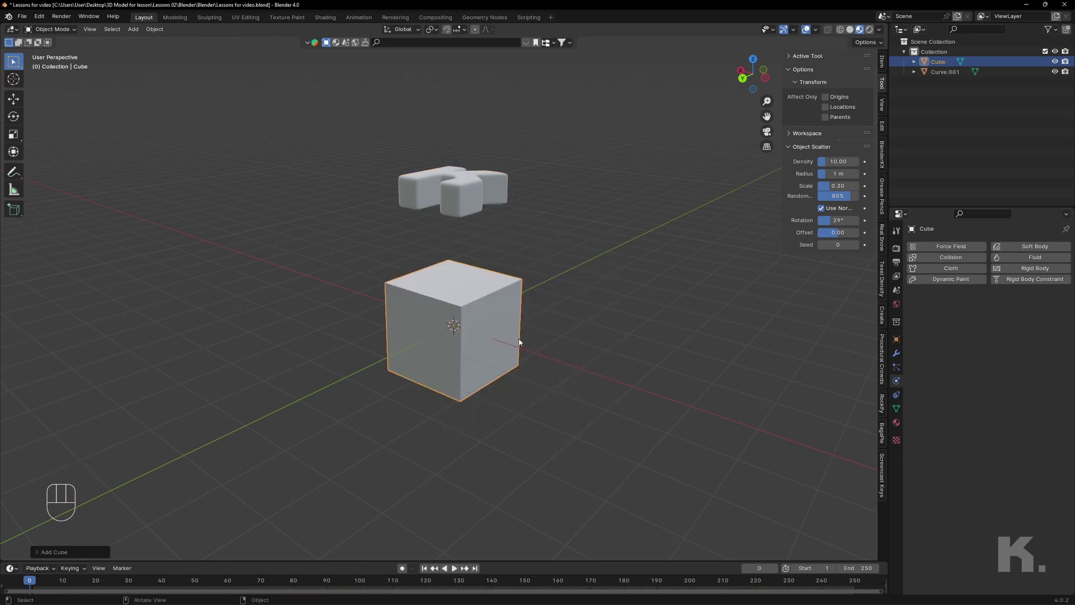
Step: Play the simulation to check how the K letter meets the cube, stop it and return to frame 0
middle_click_drag(519, 342, 556, 343)
key("super")
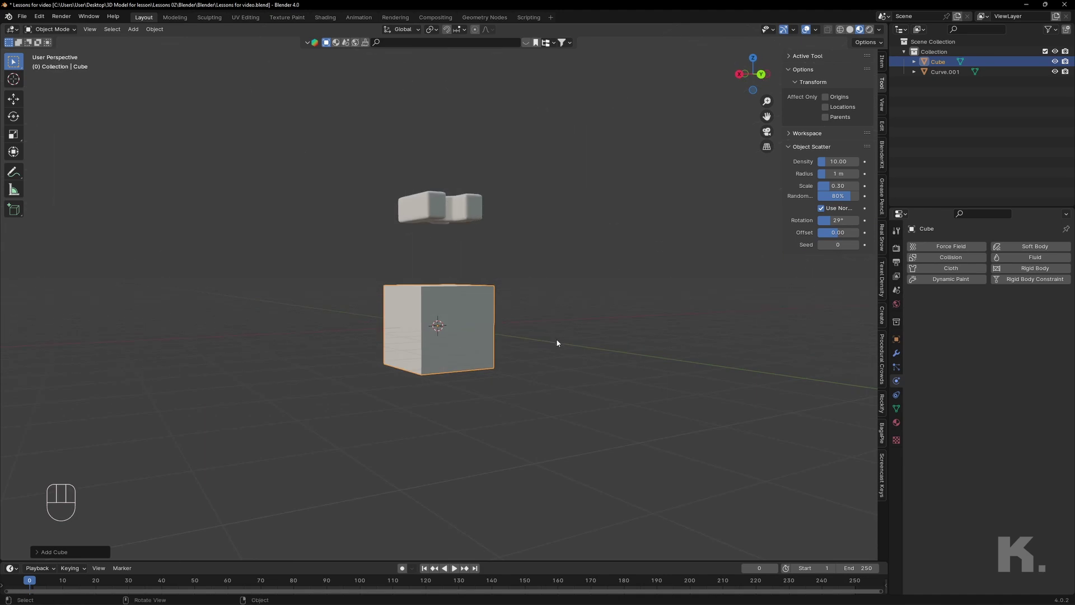
middle_click_drag(566, 230, 593, 255)
key("space")
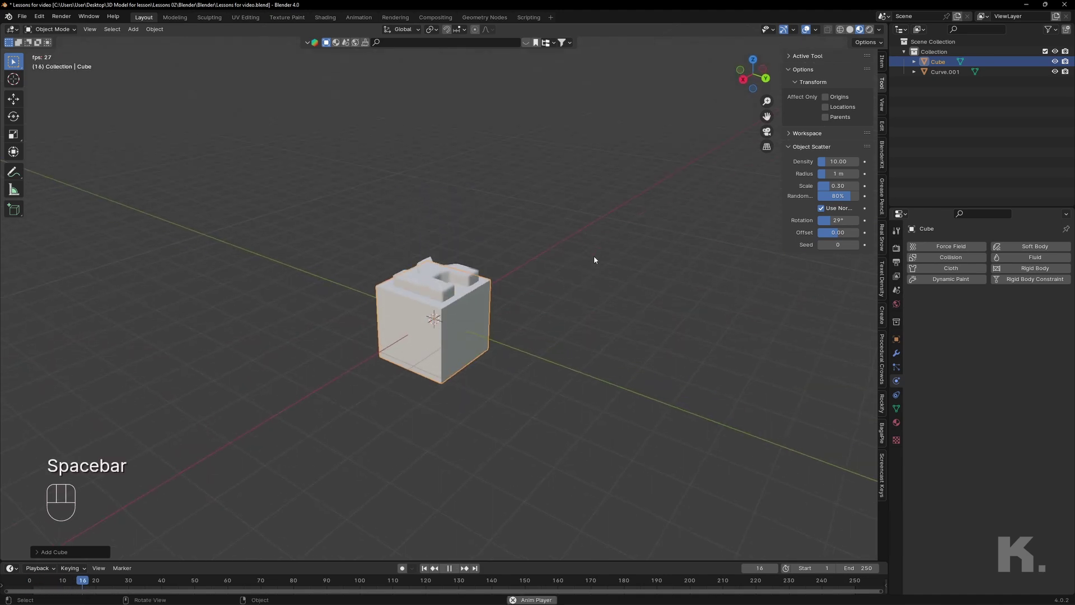
key("space")
left_click_drag(131, 595, 53, 586)
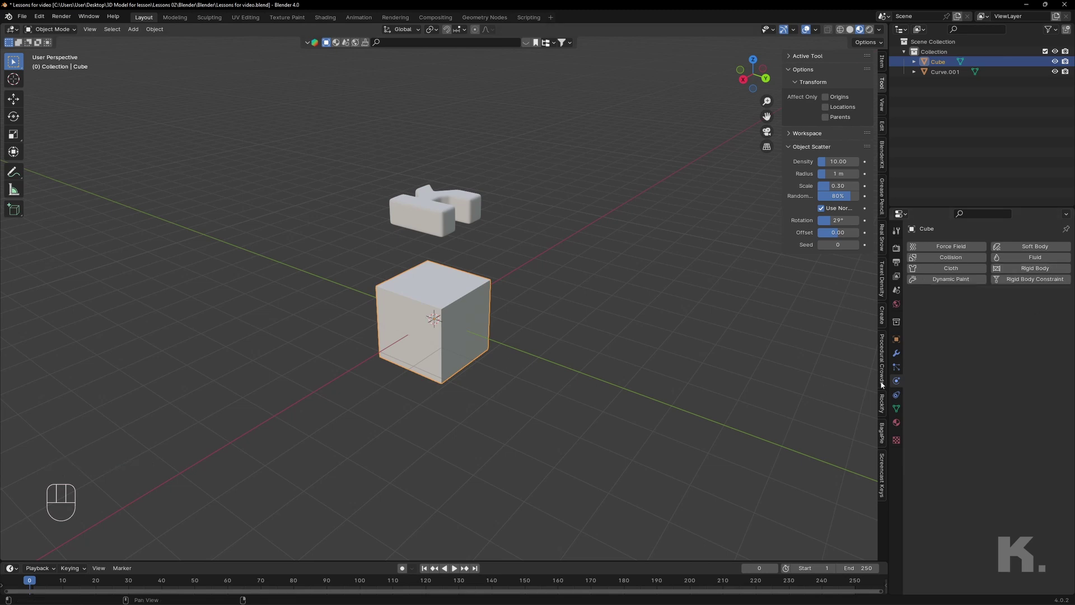
Step: Add Rigid Body physics to the cube and set its type to Passive
left_click(1015, 275)
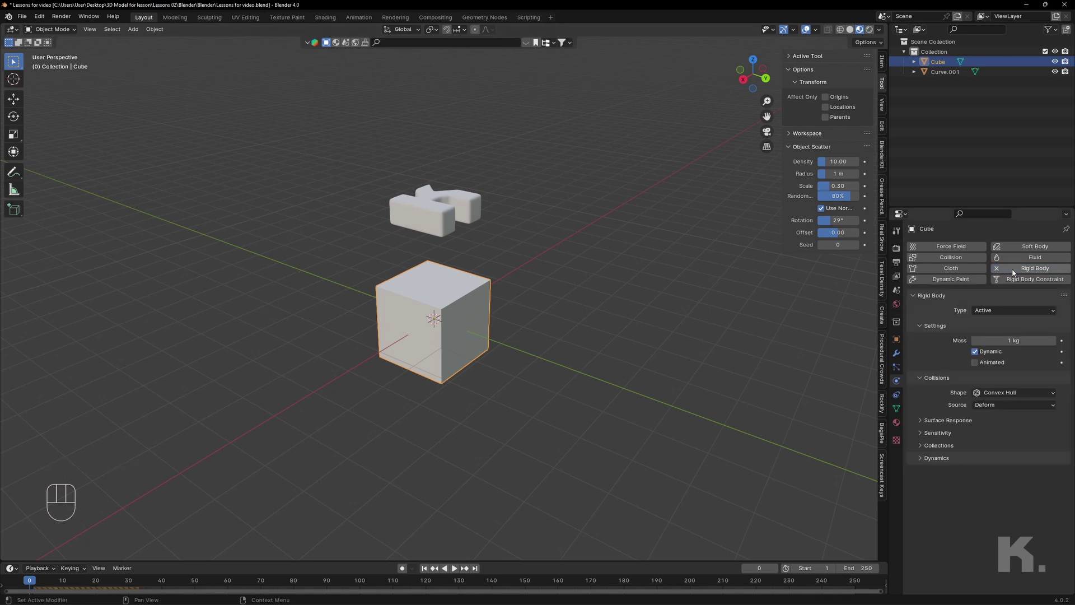
left_click(1011, 312)
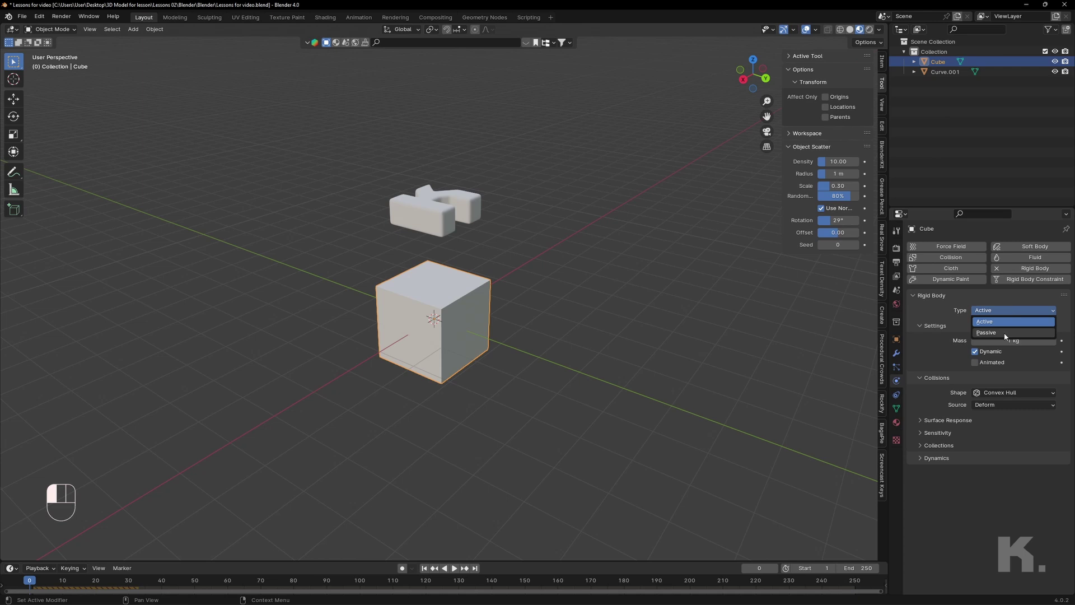
left_click(1005, 334)
Step: Run the simulation to check the K letter's collision with the passive cube, and reset to frame 0
key("space")
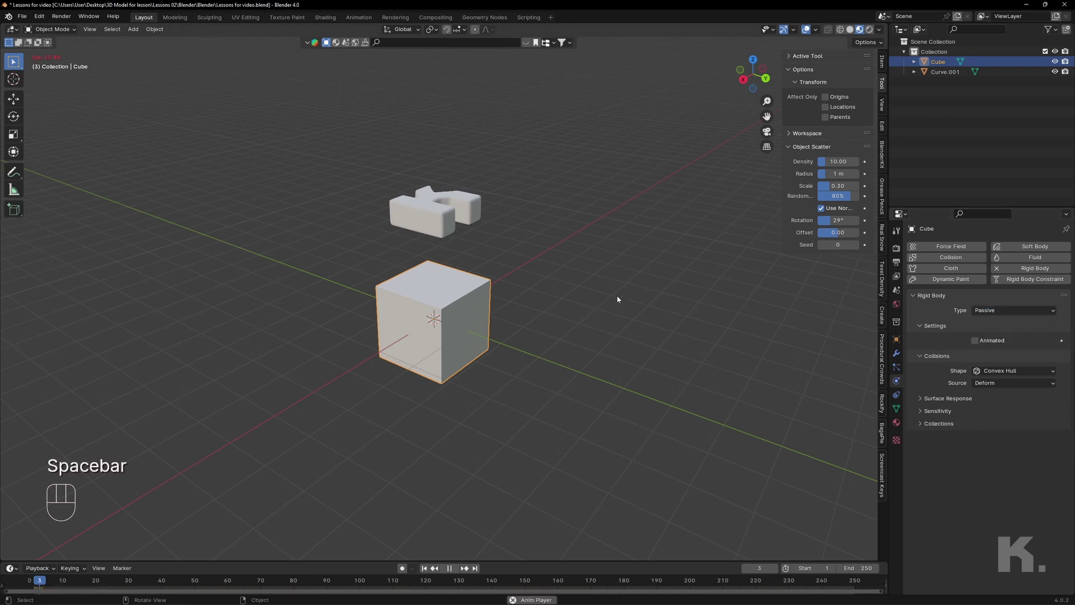
scroll(405, 291, "up", 4)
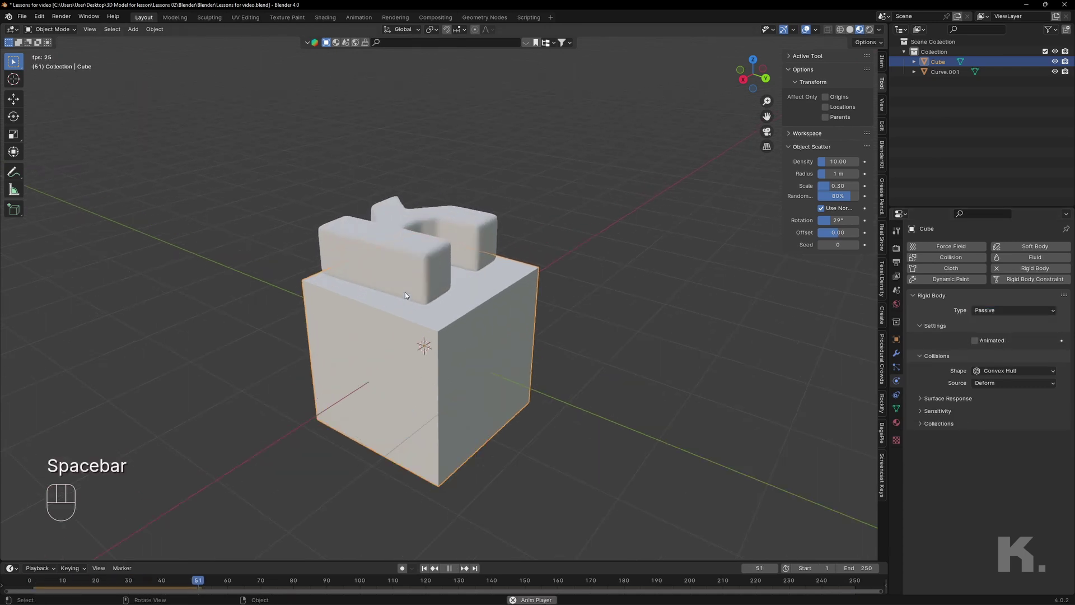
key("space")
middle_click_drag(605, 350, 545, 358)
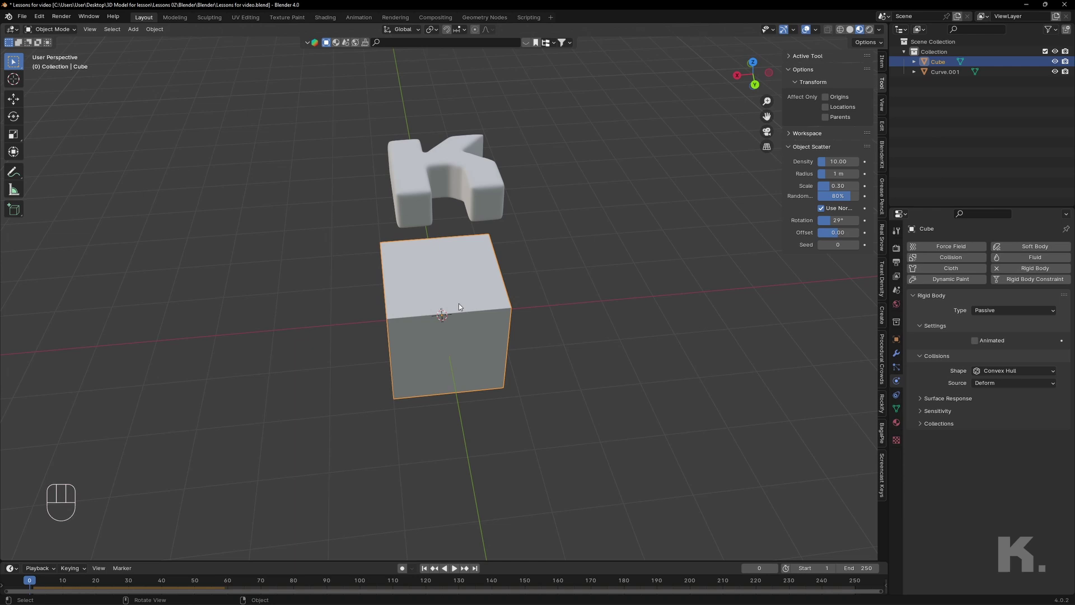
Step: Delete the cube's top face in Edit Mode to make an open box, and return to Object Mode
key("Tab")
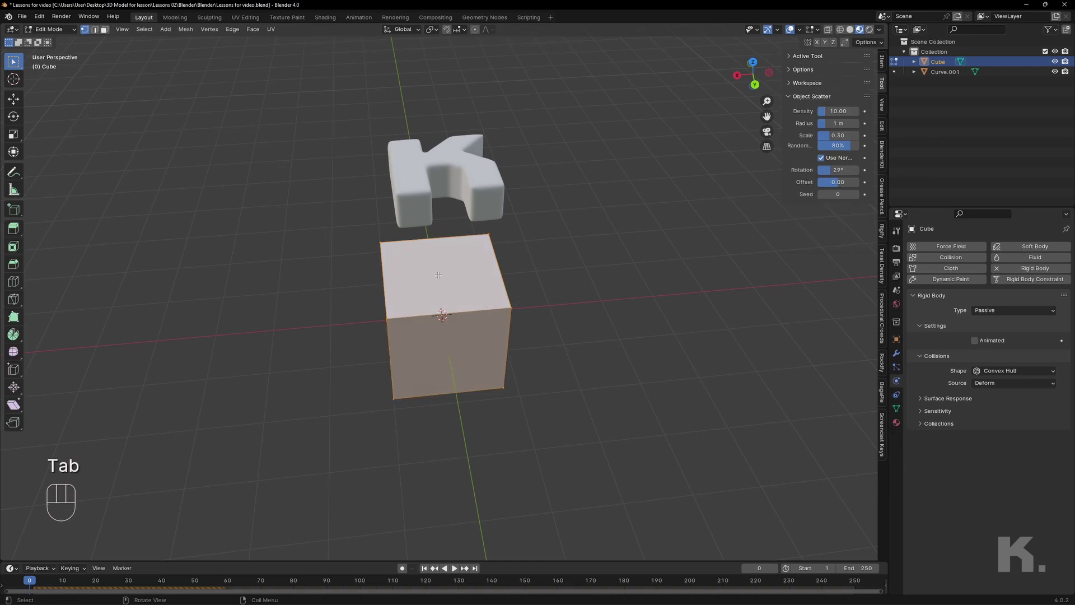
key("Tab")
key("Tab")
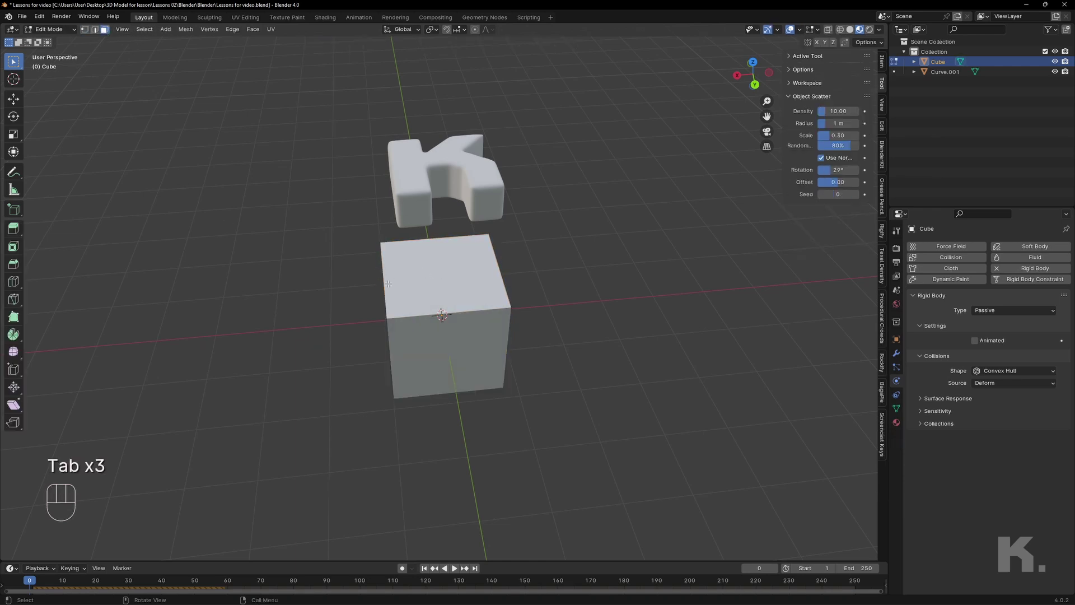
left_click(402, 278)
key("x")
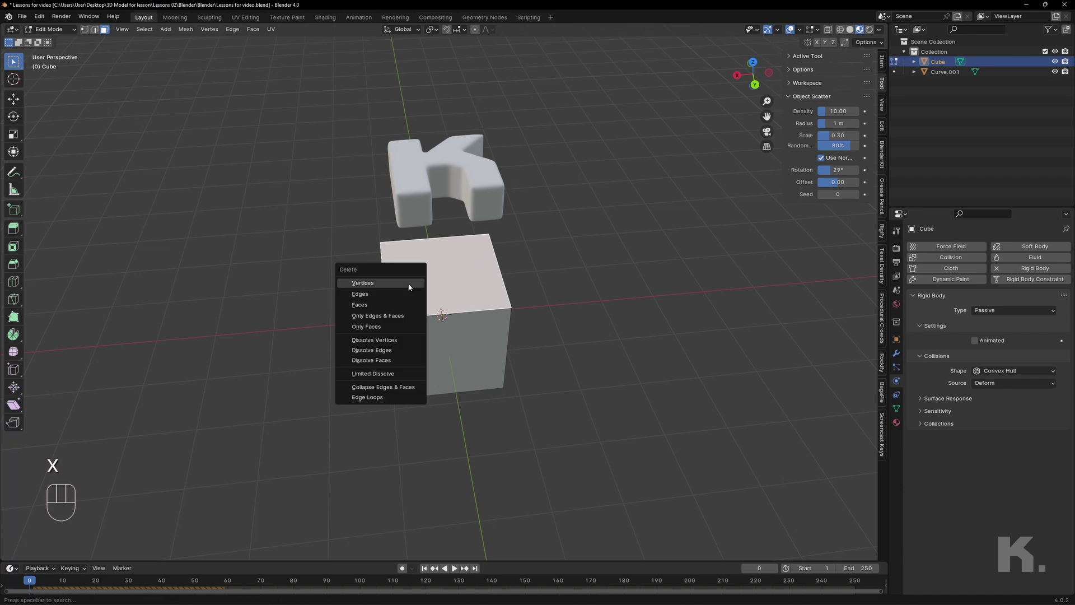
left_click(382, 304)
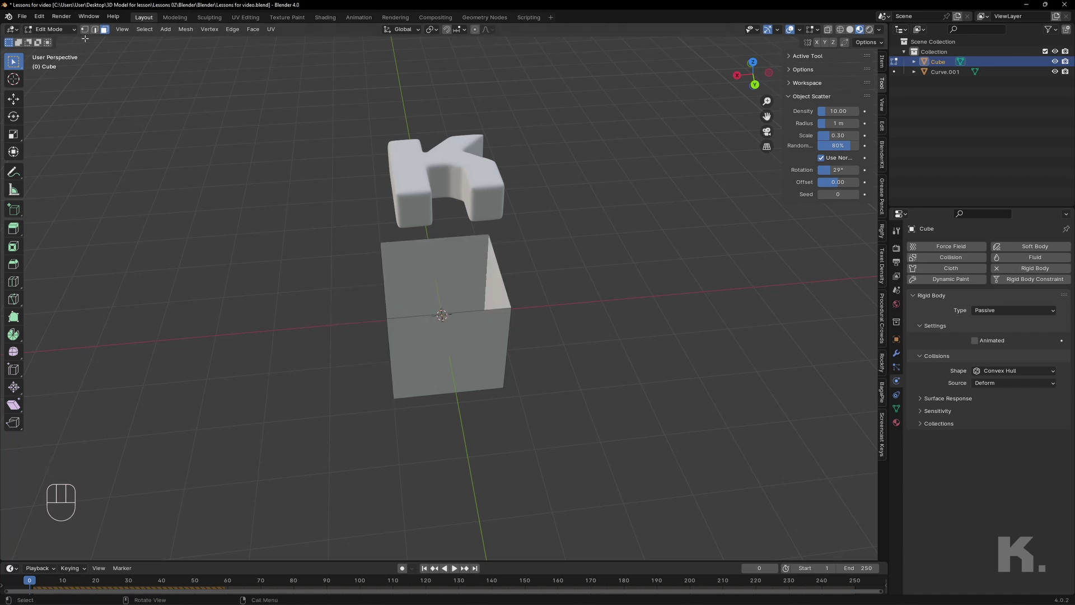
left_click(59, 32)
left_click(59, 41)
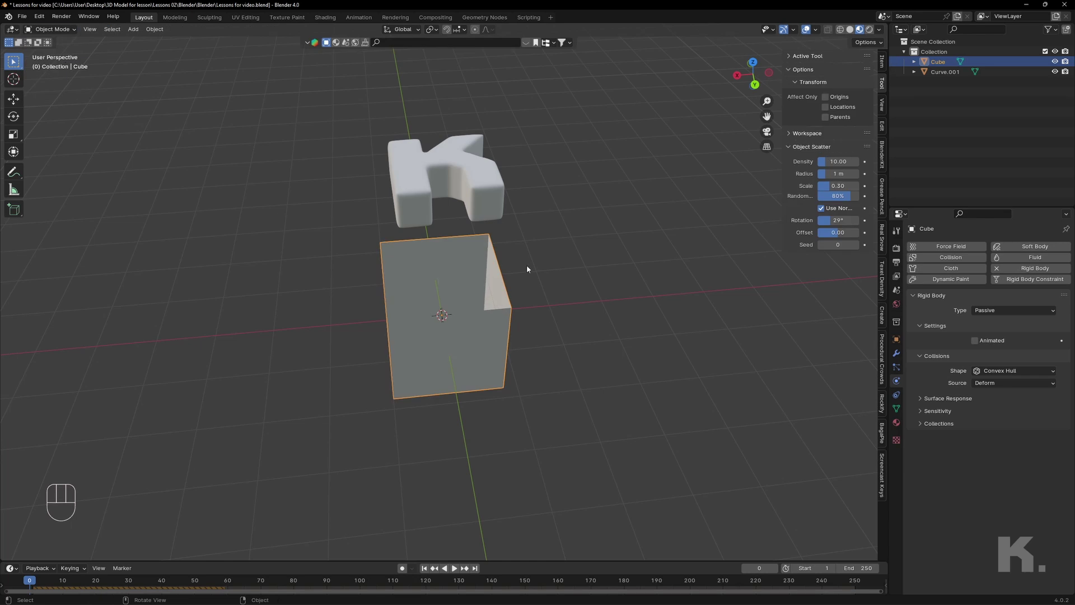
Step: Scale the open box up along X to widen it and along Z to make it taller
middle_click_drag(526, 264, 478, 339)
key("s")
key("x")
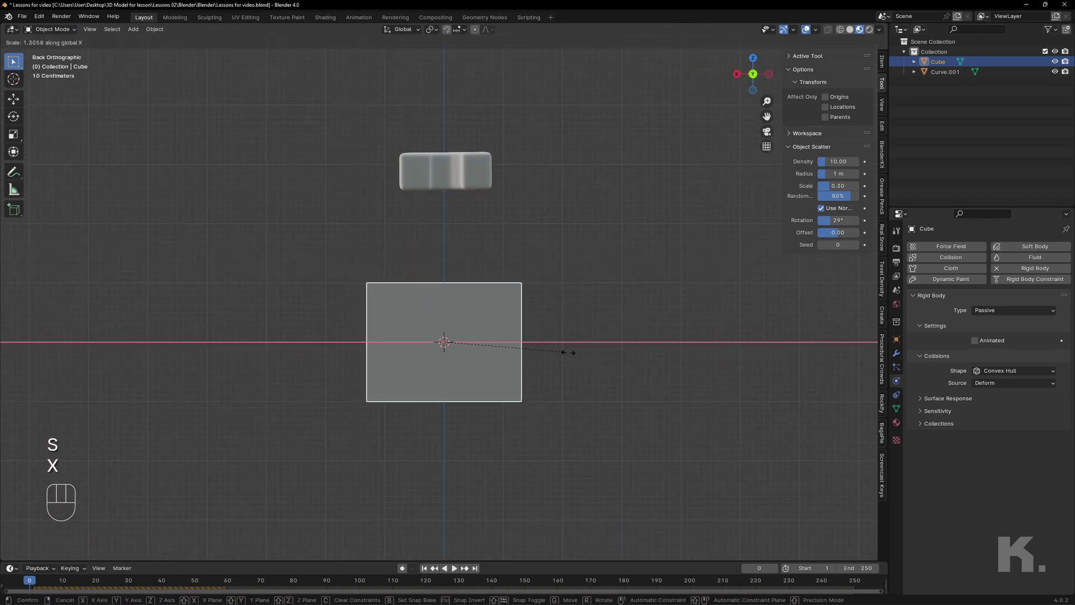
left_click(666, 352)
middle_click_drag(656, 330, 533, 359)
key("s")
key("z")
left_click(583, 353)
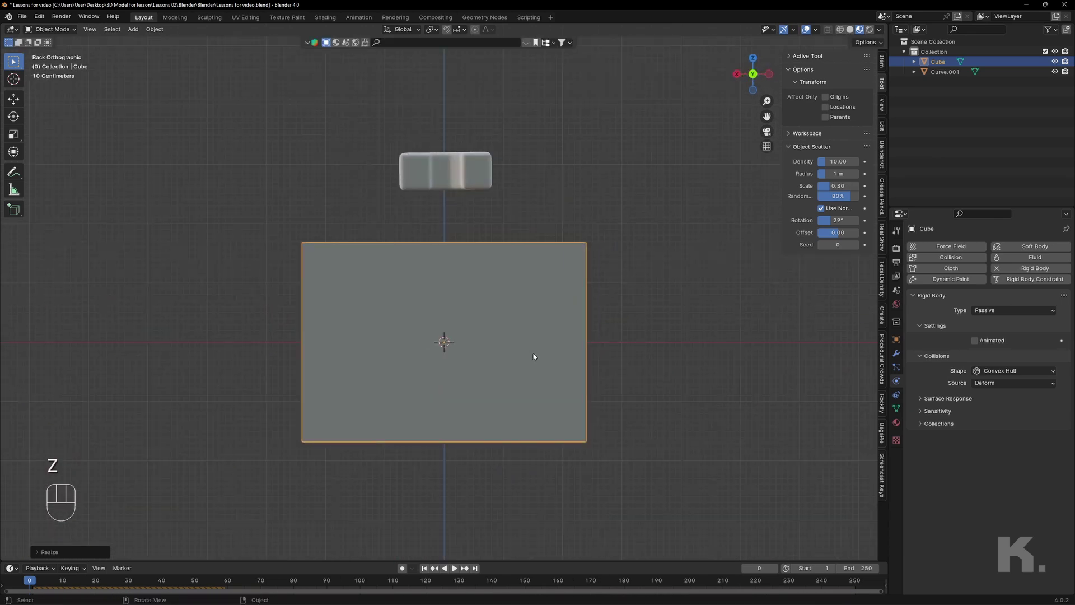
Step: Move the open box down along the Z axis, away from the K letter
key("g")
key("z")
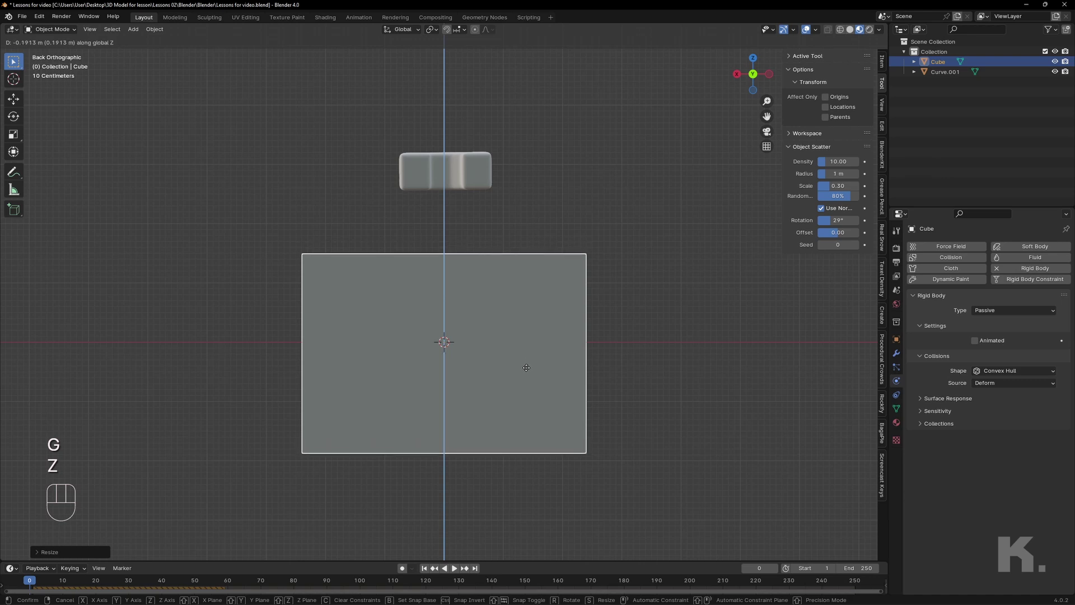
left_click(524, 408)
Step: Scale the K letter down uniformly to about one third of its size
left_click(456, 164)
middle_click_drag(574, 203, 564, 311)
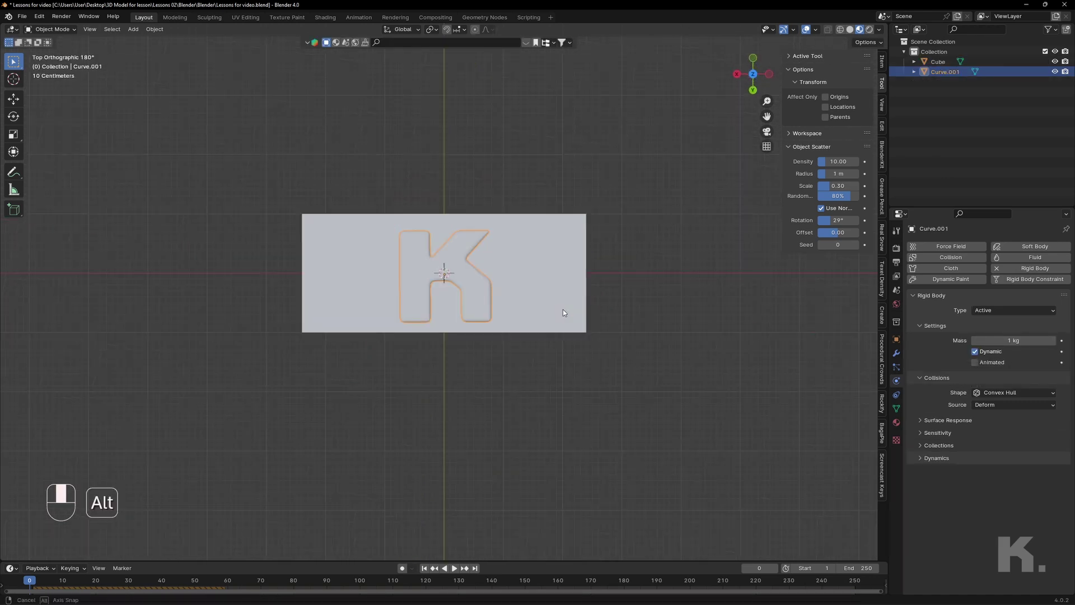
key("s")
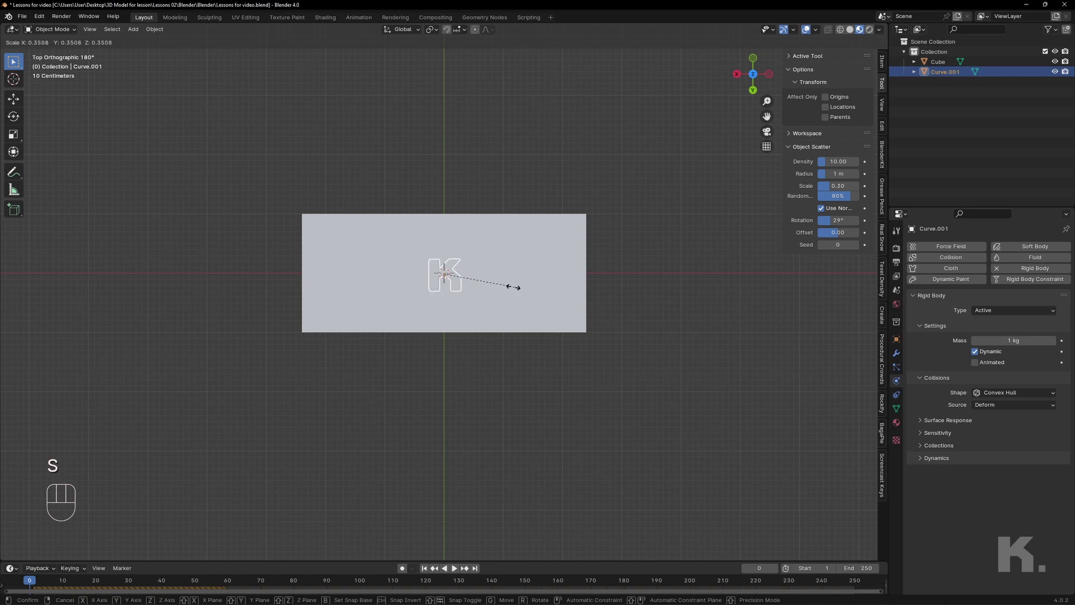
left_click(507, 285)
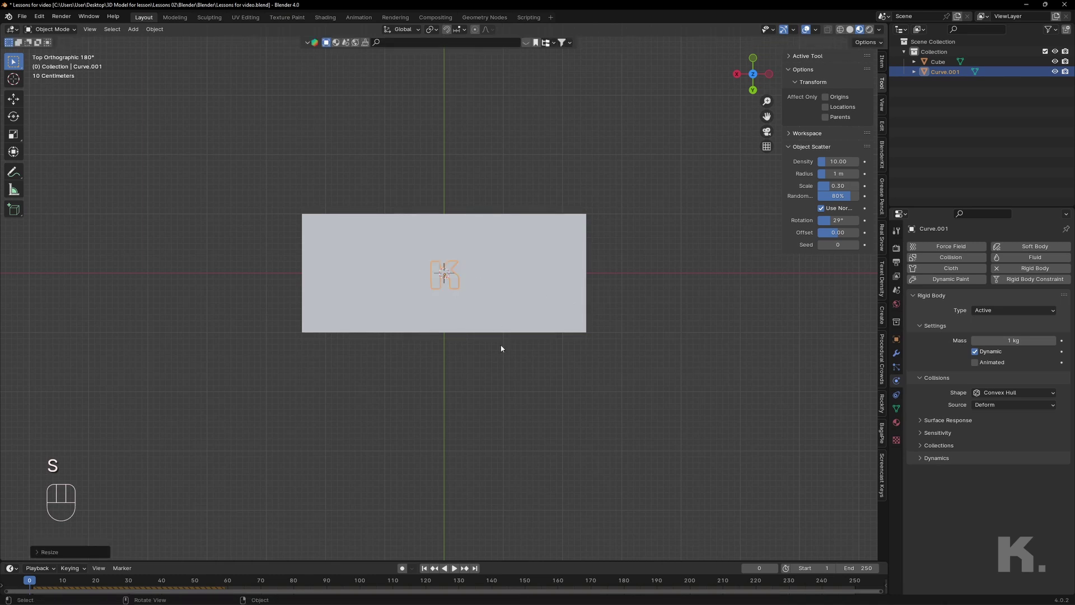
Step: Play the simulation to check whether the small K letter drops into the open box, and stop it
middle_click_drag(501, 351, 538, 292)
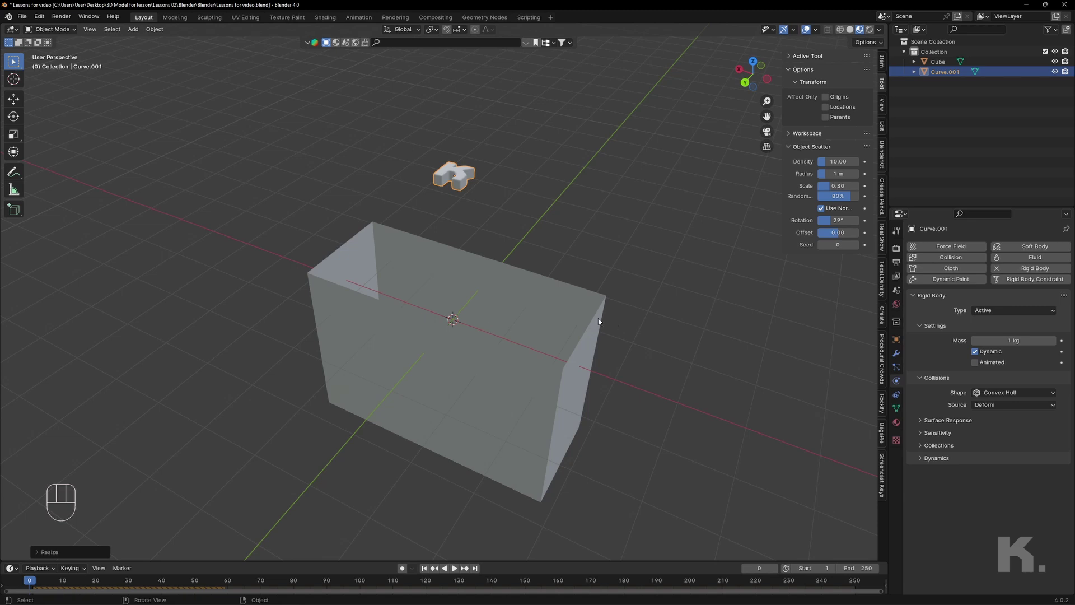
mouse_move(598, 322)
middle_mouse_down()
mouse_move(569, 312)
mouse_move(605, 330)
middle_mouse_up()
key("space")
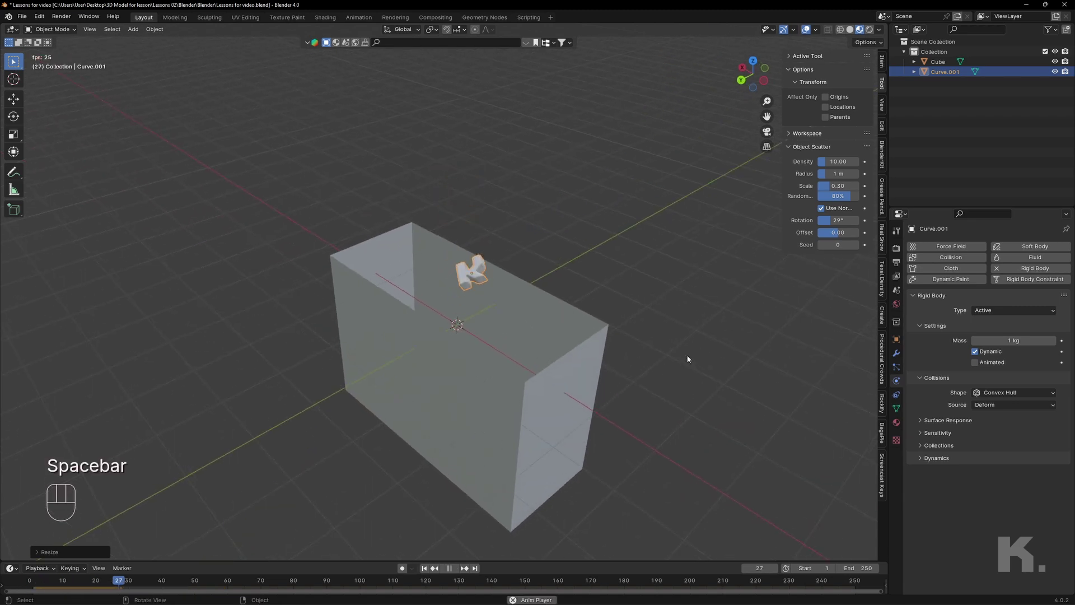
key("space")
Step: Set the open box's rigid body collision shape to Mesh
middle_click_drag(547, 384, 687, 283)
scroll(482, 343, "up", 4)
left_click(661, 334)
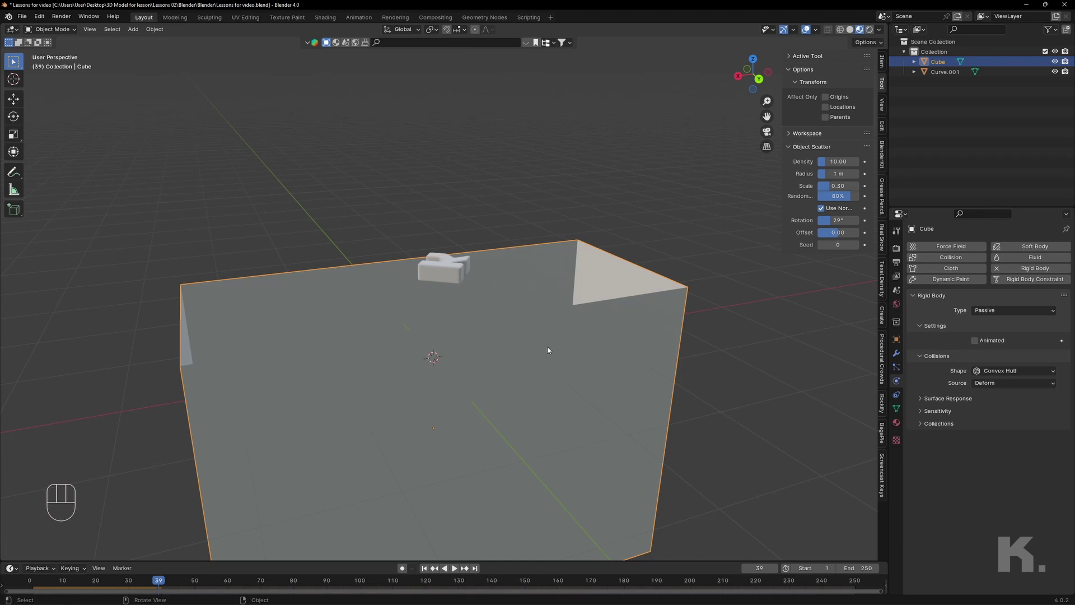
middle_click_drag(530, 386, 415, 403)
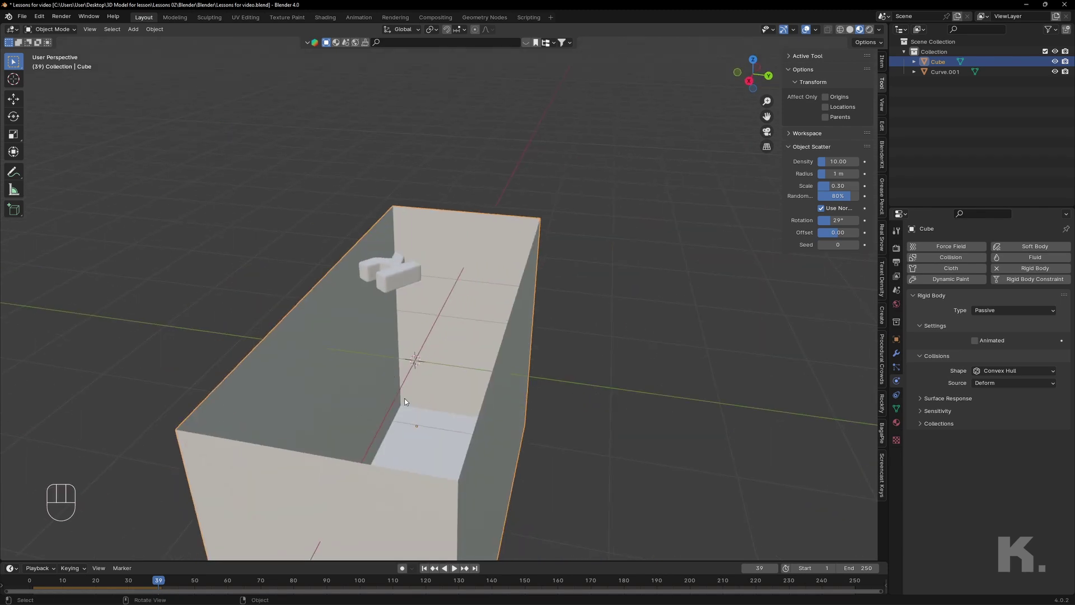
left_click(992, 372)
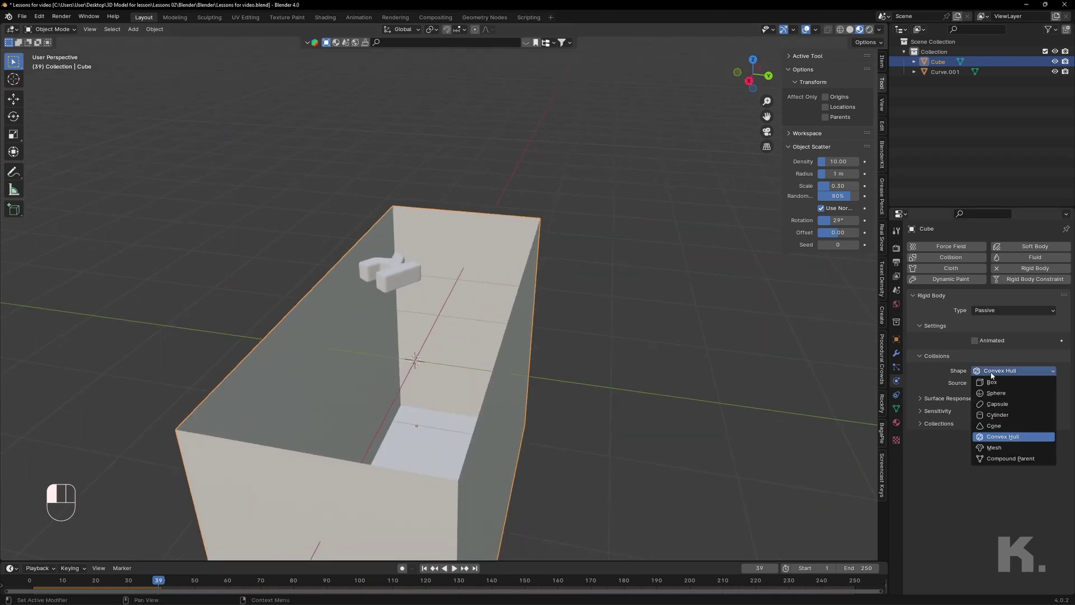
left_click(994, 448)
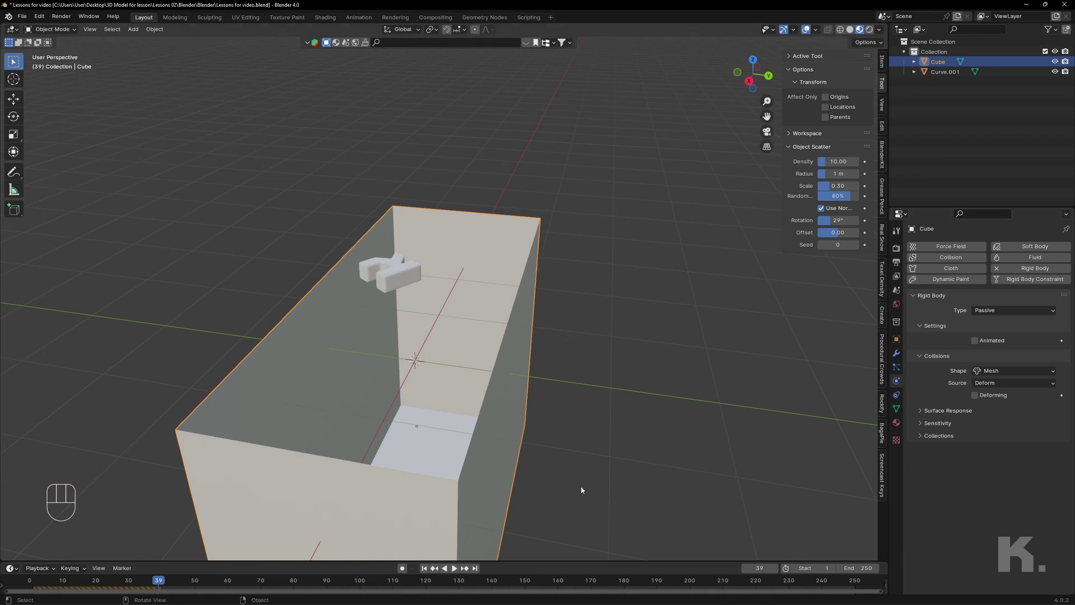
Step: Return to frame 0 and replay the simulation to check the drop with the box's Mesh collision shape
left_click_drag(154, 585, 32, 585)
middle_click_drag(638, 364, 506, 347)
key("space")
key("space")
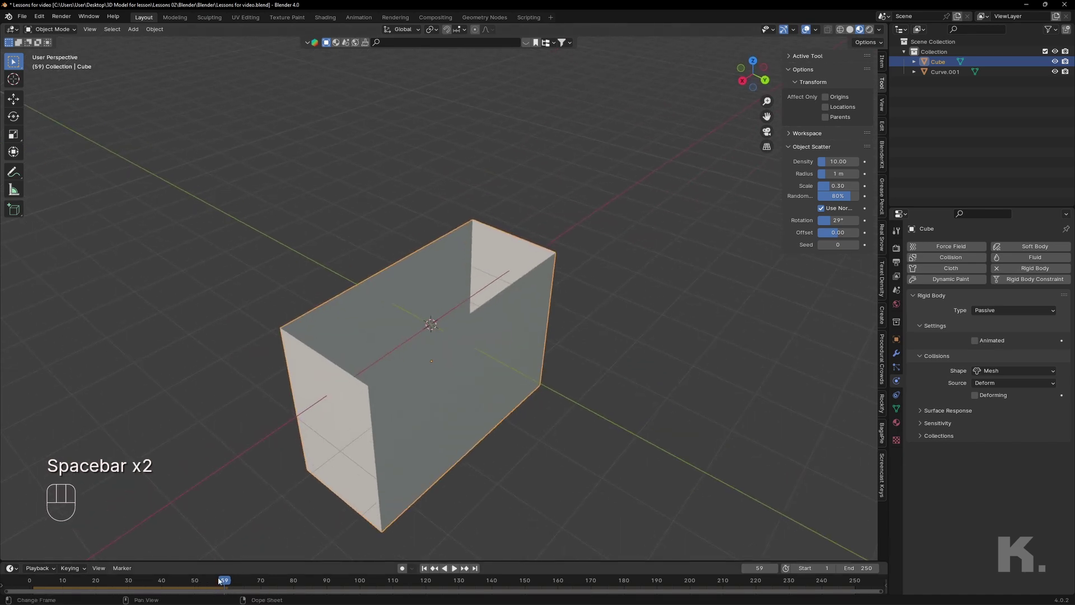
Step: Return to frame 0 and duplicate the small K letter, placing the copy right beside it in the back view
left_click_drag(146, 583, 39, 585)
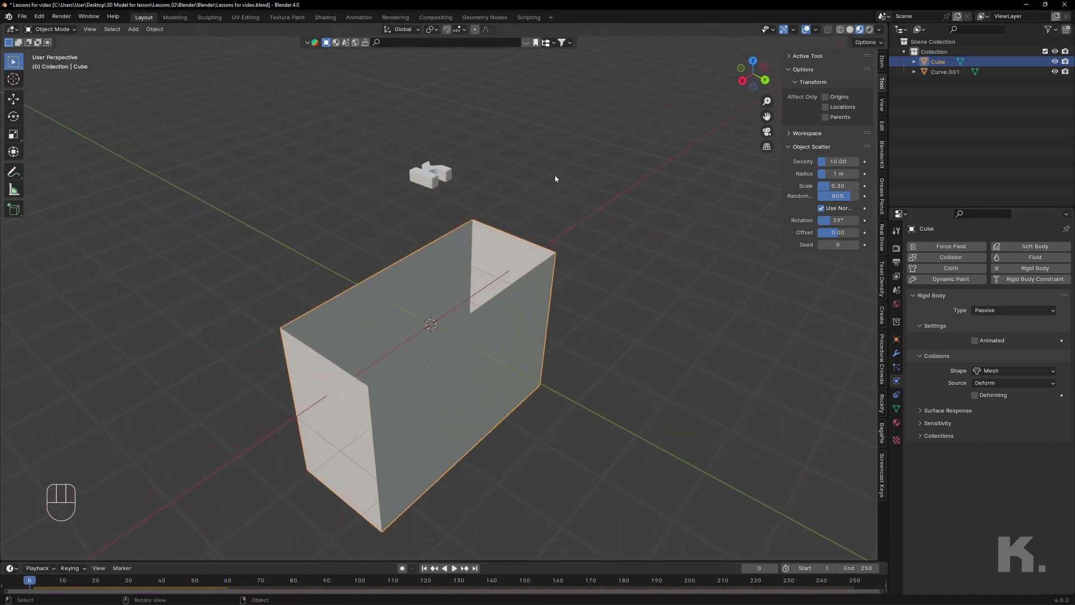
left_click(431, 171)
key("ctrl+KP_1")
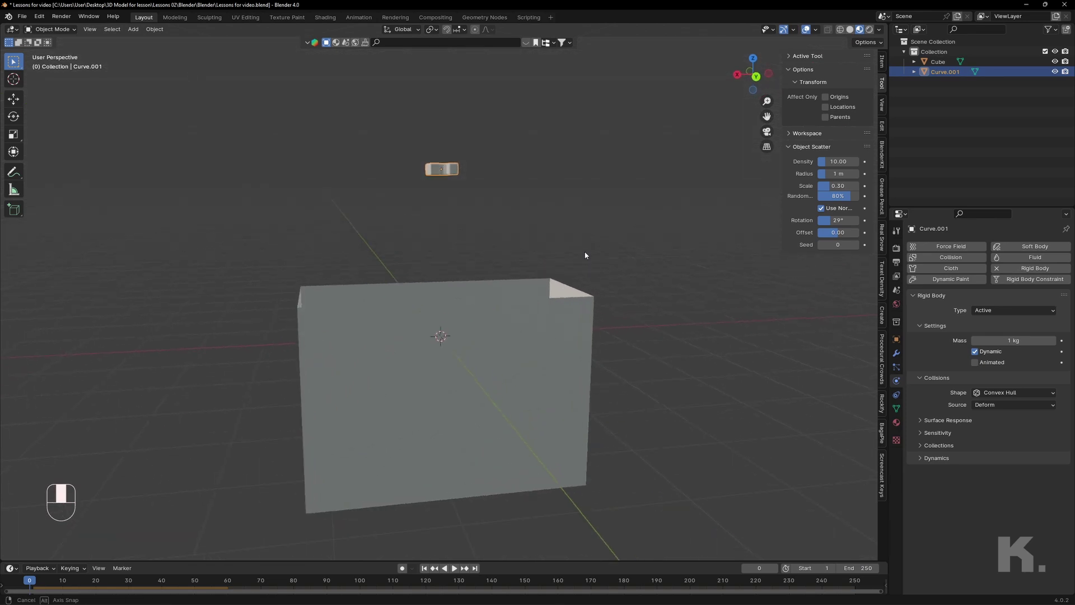
middle_click_drag(534, 221, 522, 236, "shift")
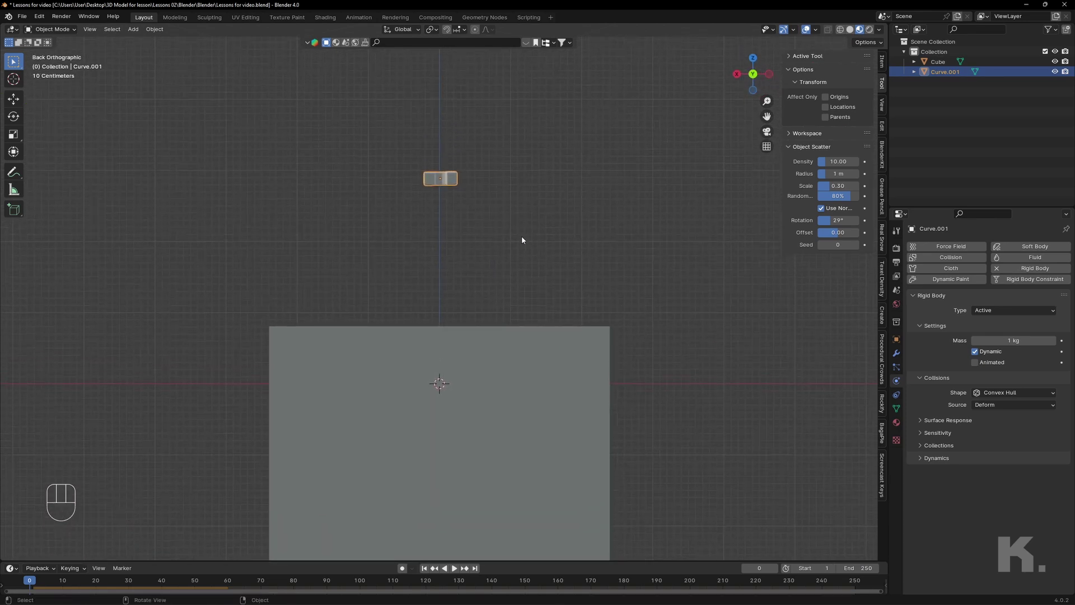
key("shift+d")
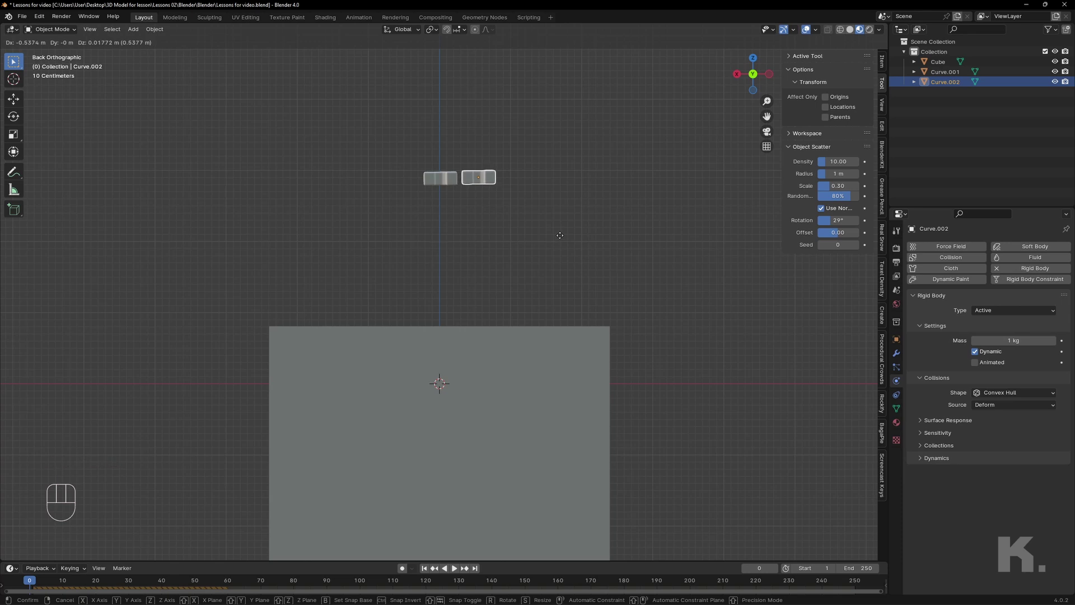
left_click(558, 237)
Step: Duplicate the two K letters and move the copies straight up along Z to form a second row
left_click_drag(354, 149, 514, 233)
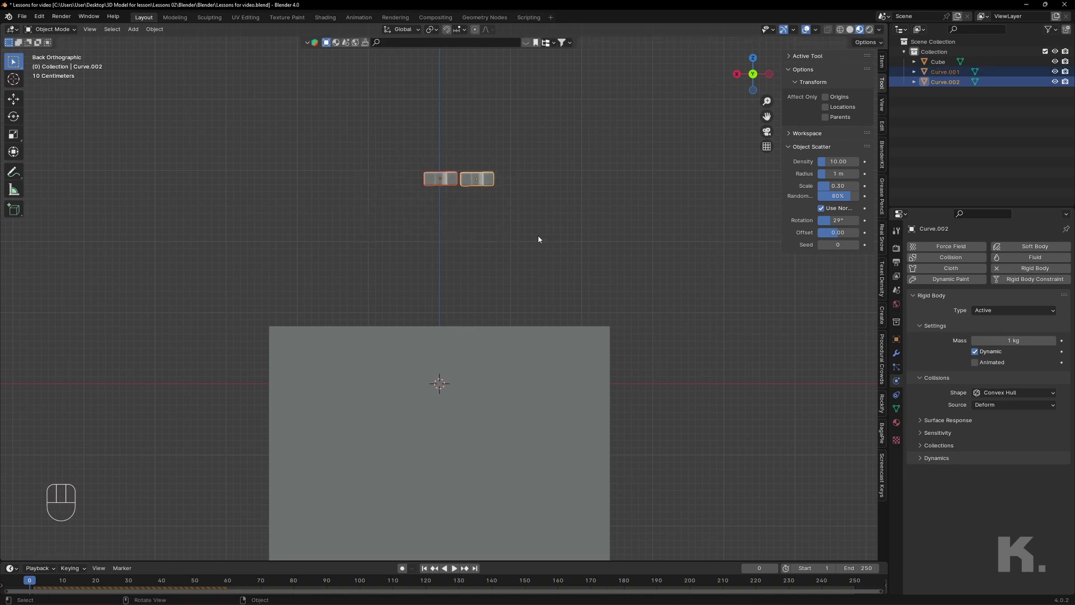
middle_click_drag(538, 235, 527, 251, "shift")
key("shift+d")
key("g")
key("z")
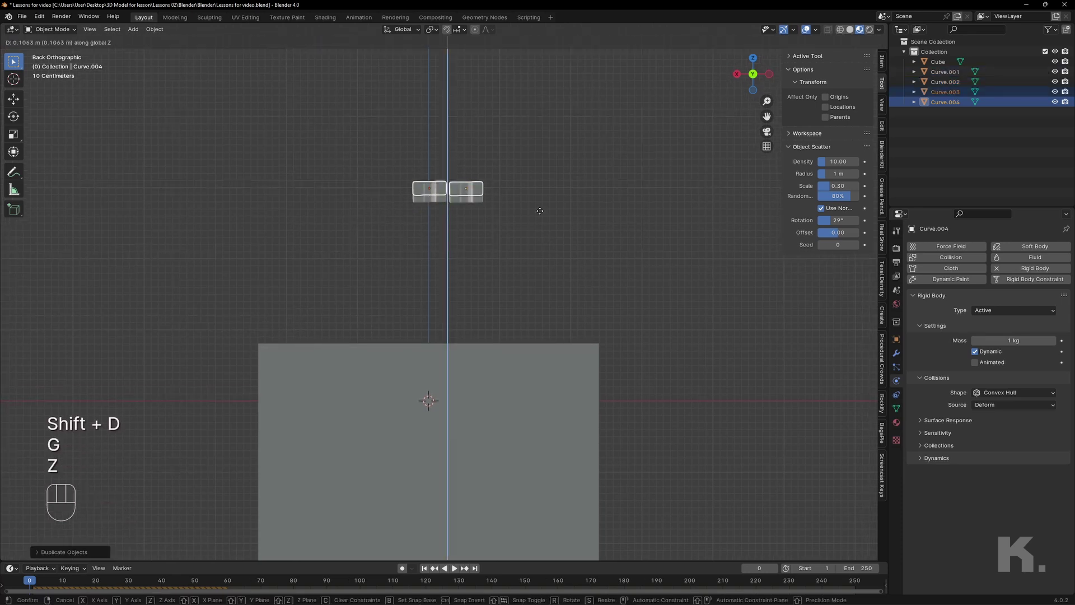
left_click(542, 207)
Step: Duplicate all four K letters and stack the copies directly above them along Z
left_click_drag(367, 150, 512, 234)
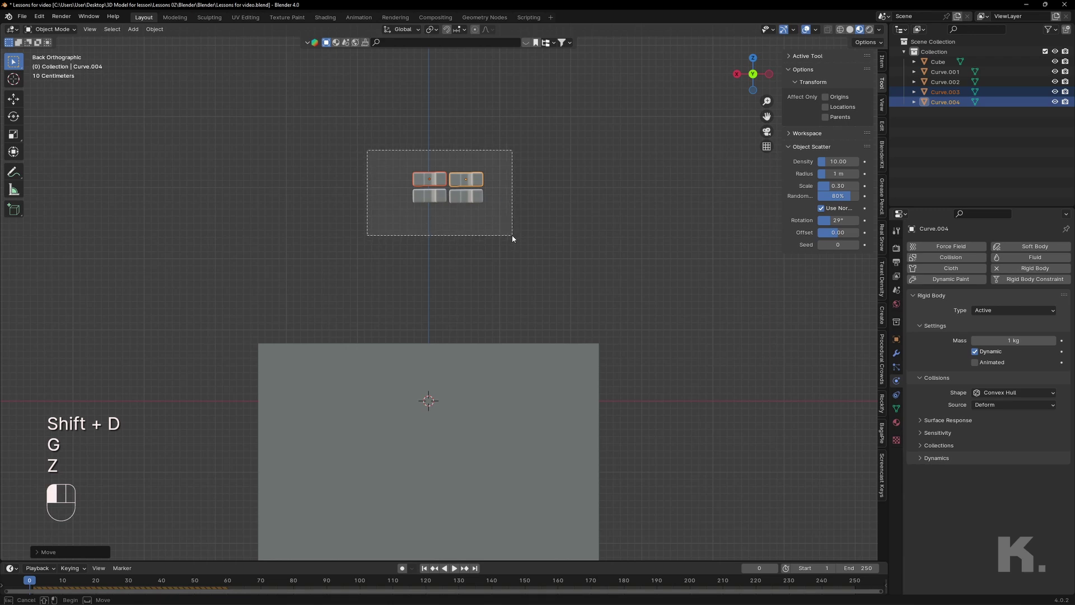
key("shift+d")
key("g")
key("z")
left_click(521, 203)
Step: Duplicate the eight stacked K letters and move the copies up along Z to double the stack's height
left_click_drag(393, 126, 552, 243)
key("shift+d")
key("g")
key("z")
left_click(553, 235)
scroll(552, 236, "down", 3)
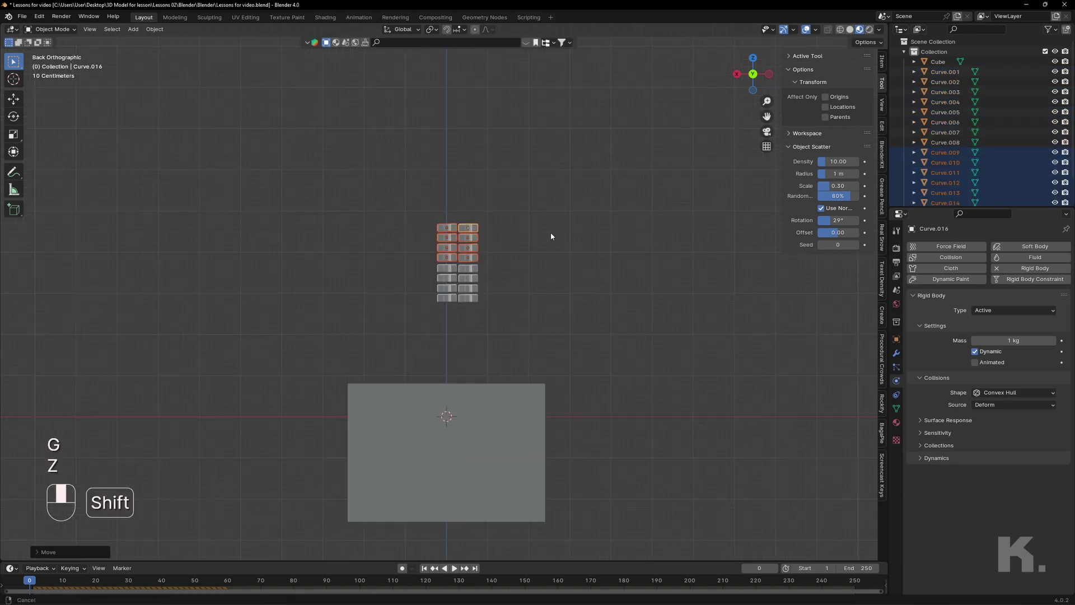
Step: Extend the stack of K letters with more copies upward along Z and sideways along X
key("shift+d")
key("g")
key("z")
left_click(557, 358)
key("shift+d")
key("g")
key("x")
left_click(518, 352)
Step: Duplicate the stacks along Y to build a dense block of K letters above the open box
middle_click_drag(518, 352, 545, 322)
key("shift+d")
key("g")
key("y")
left_click(389, 103)
mouse_move(389, 103)
left_mouse_down()
mouse_move(479, 291)
mouse_move(393, 121)
left_mouse_up()
middle_click_drag(393, 121, 529, 280, "alt")
left_click(600, 274)
Step: Play the simulation to check how the block of letters drops into the box, stop it and return to frame 0
middle_click_drag(600, 274, 602, 264)
key("space")
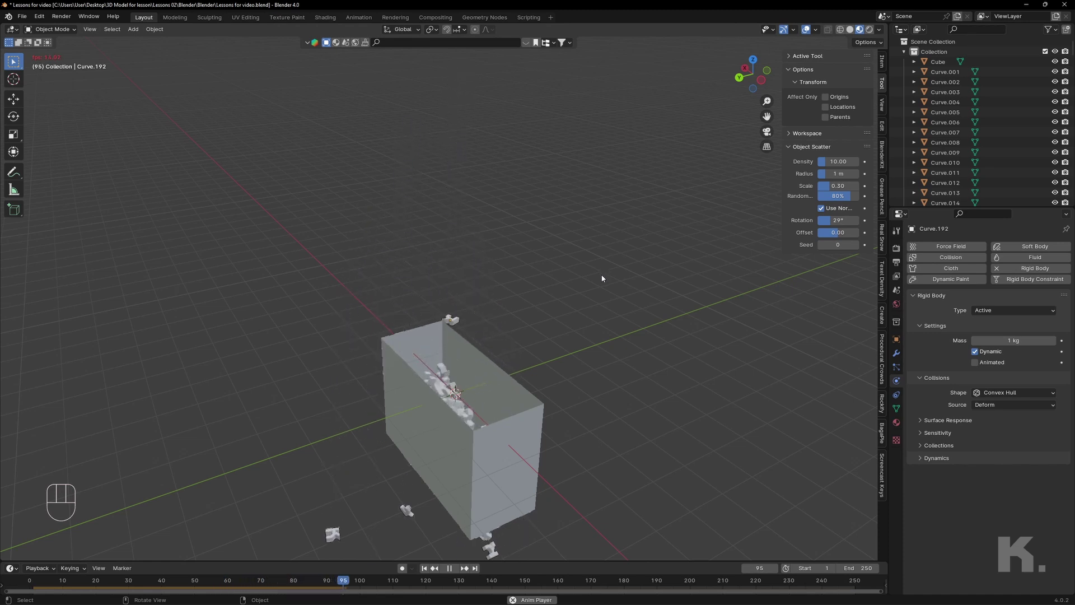
key("space")
middle_click_drag(523, 435, 233, 564, "shift")
scroll(540, 367, "up", 5)
left_click_drag(343, 586, 26, 586)
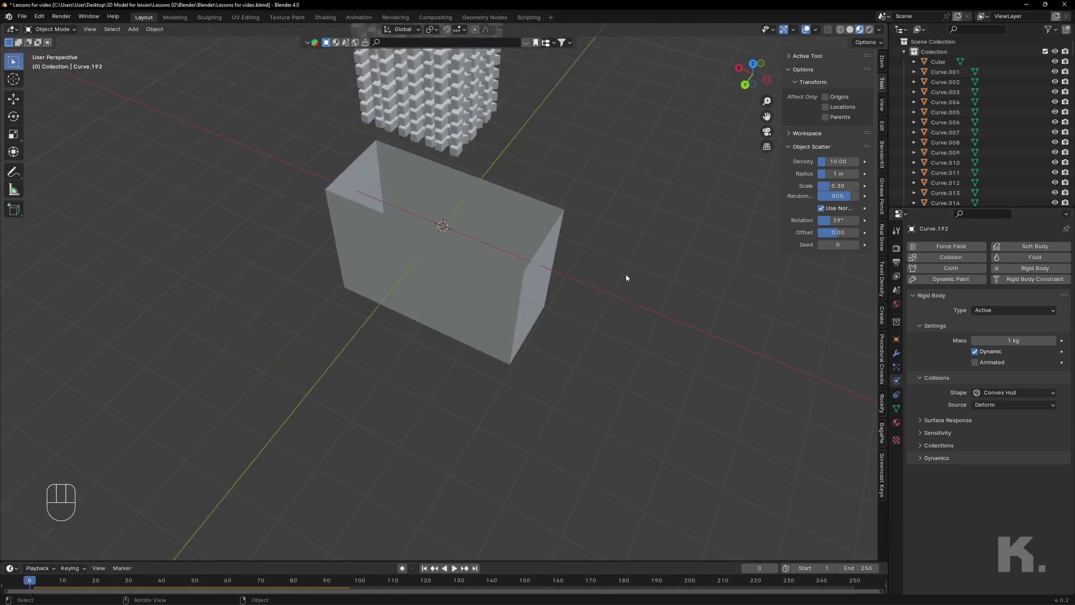
Step: Scale the open box along Z to about 1.44 times its height
left_click(441, 285)
middle_click_drag(441, 286, 481, 257)
key("s")
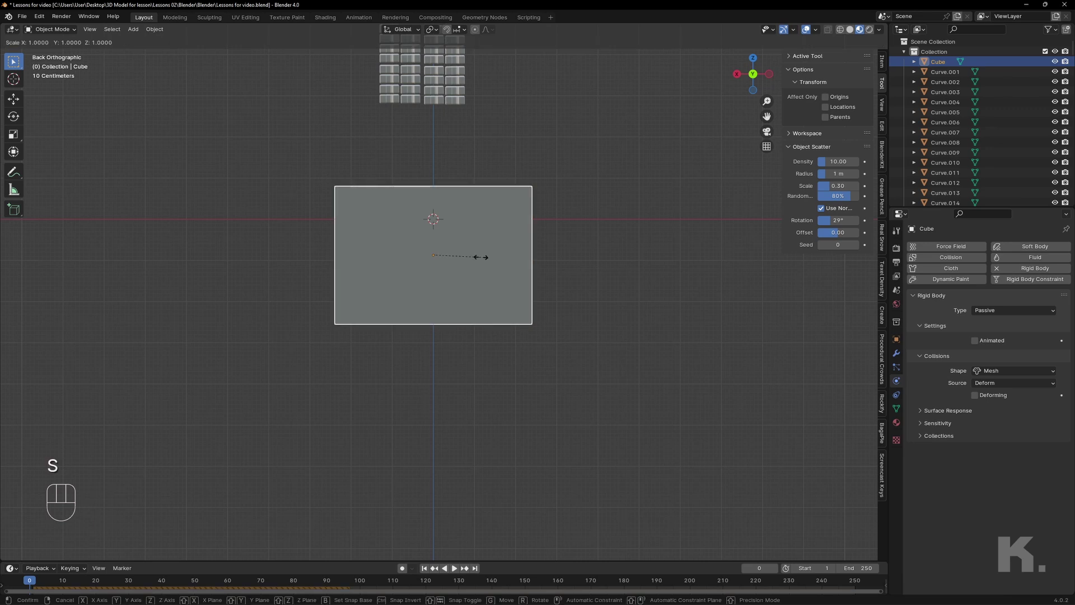
key("z")
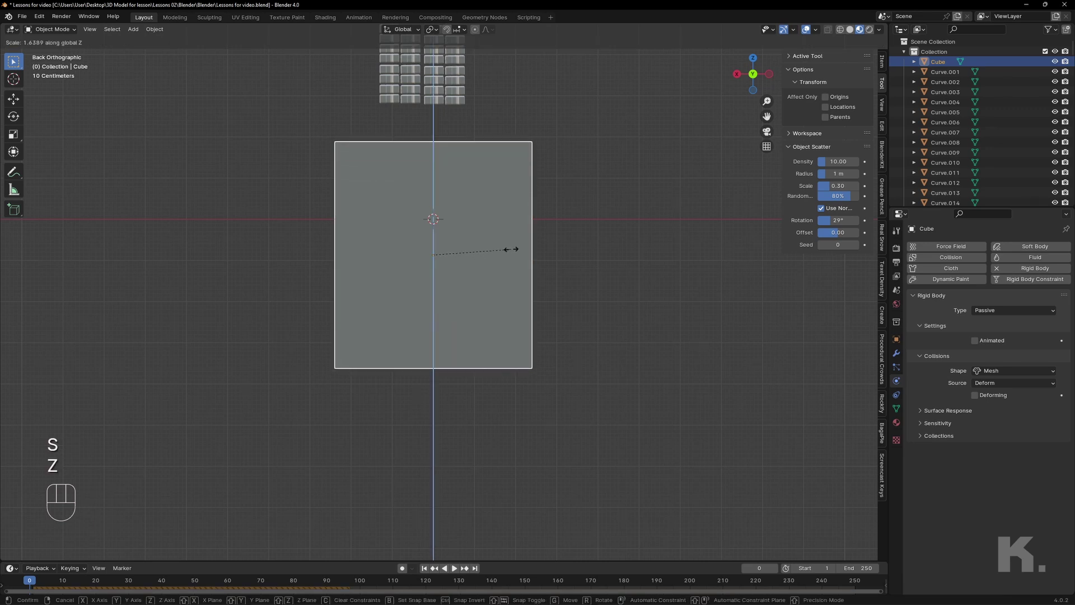
left_click(511, 247)
Step: Scale the open box along Y in two passes to adjust its depth beneath the block of letters
middle_click_drag(564, 234, 540, 263)
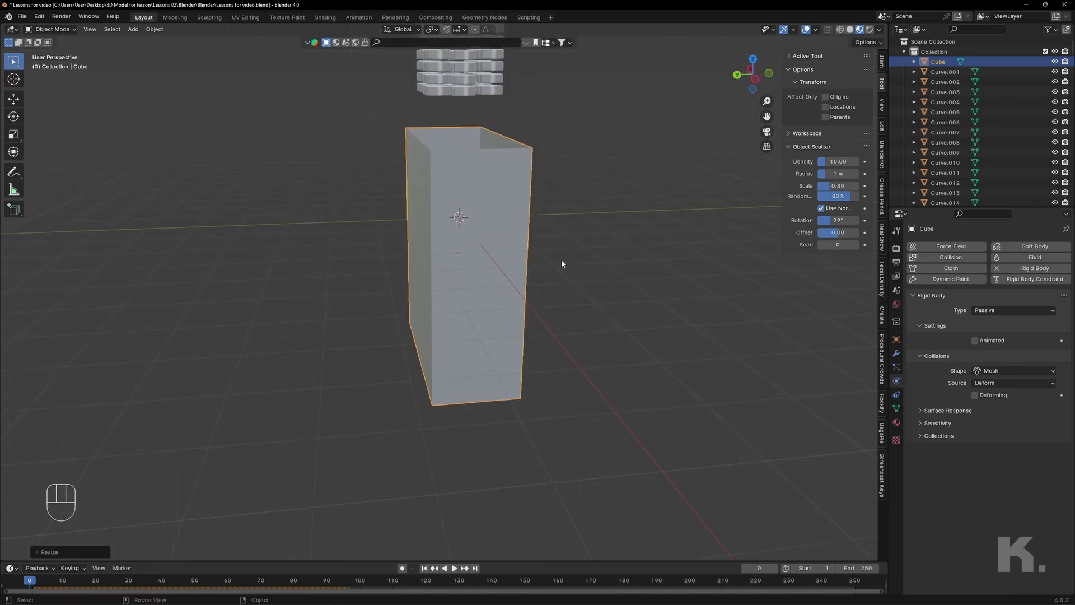
key("s")
key("y")
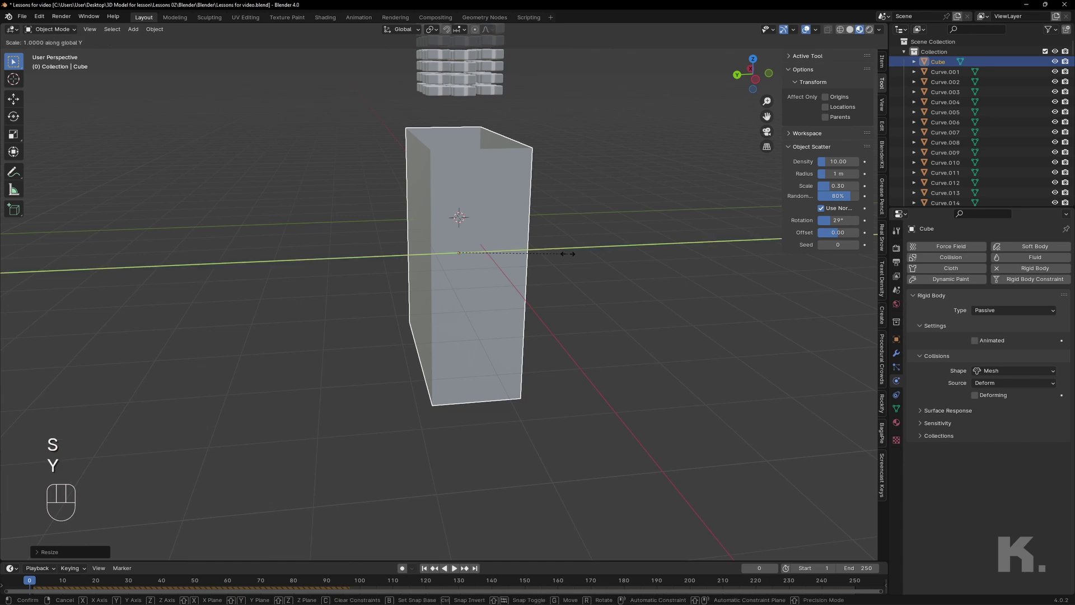
left_click(535, 221)
middle_click_drag(535, 220, 596, 257)
key("s")
key("y")
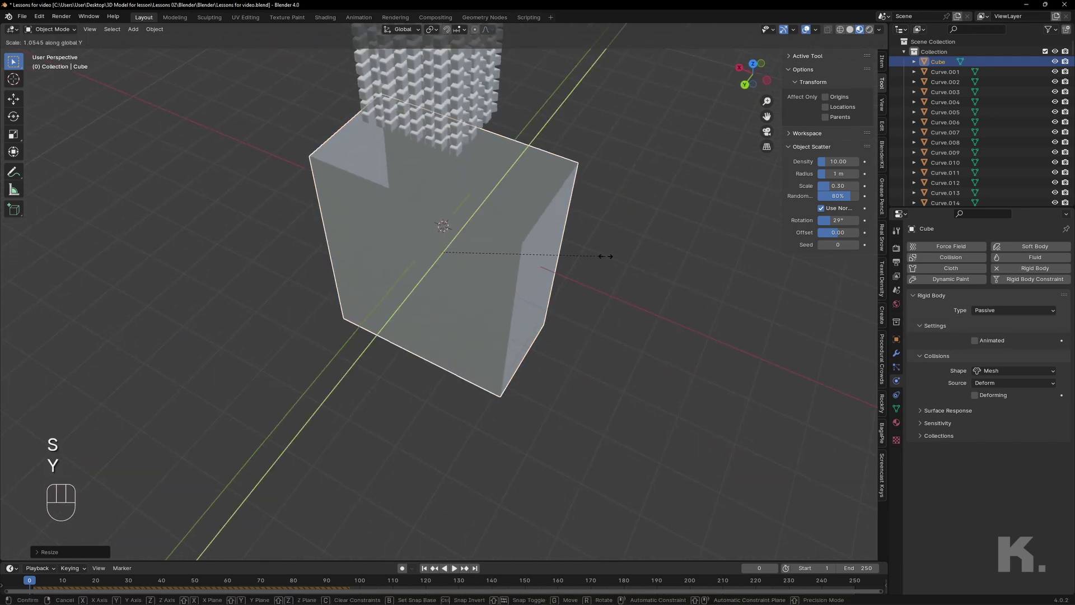
left_click(583, 252)
left_click(580, 250)
Step: Play the simulation with the resized box, stop it, and examine from above how the letters fill the box
scroll(566, 259, "down", 2)
middle_click_drag(566, 259, 540, 212)
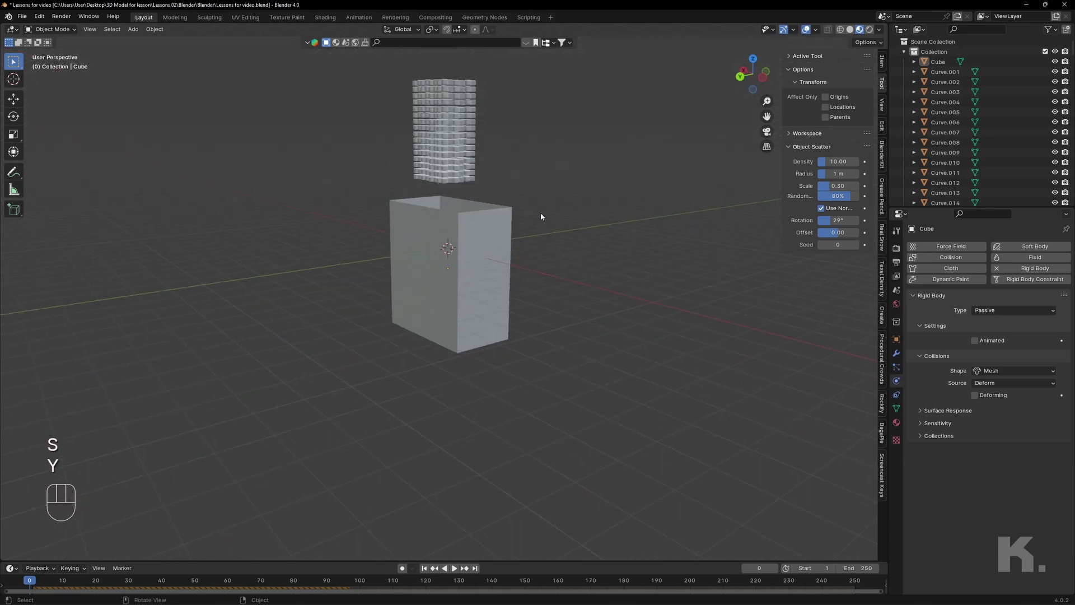
key("space")
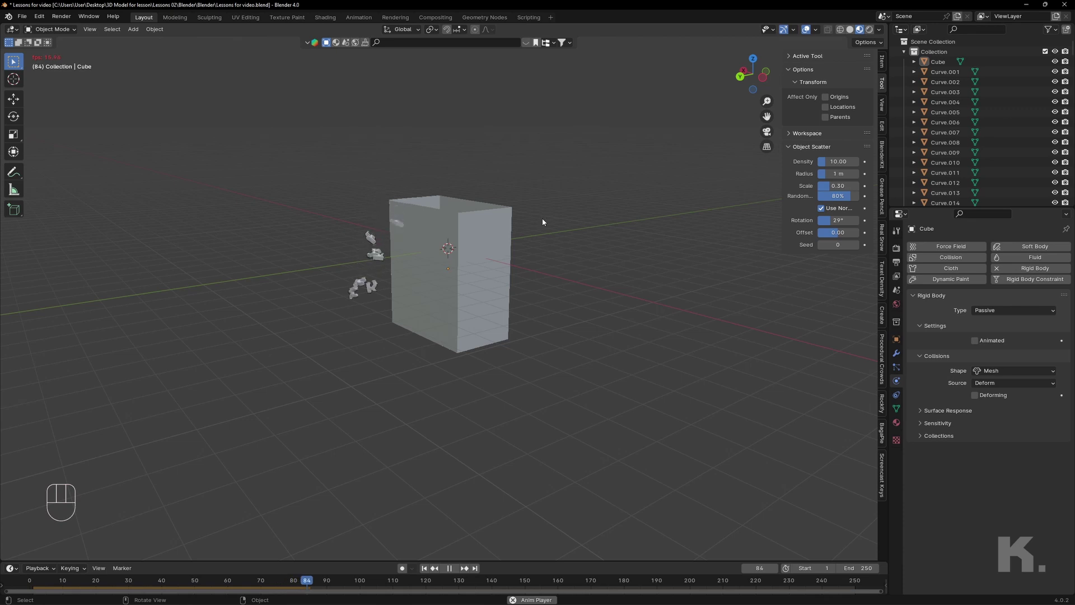
key("space")
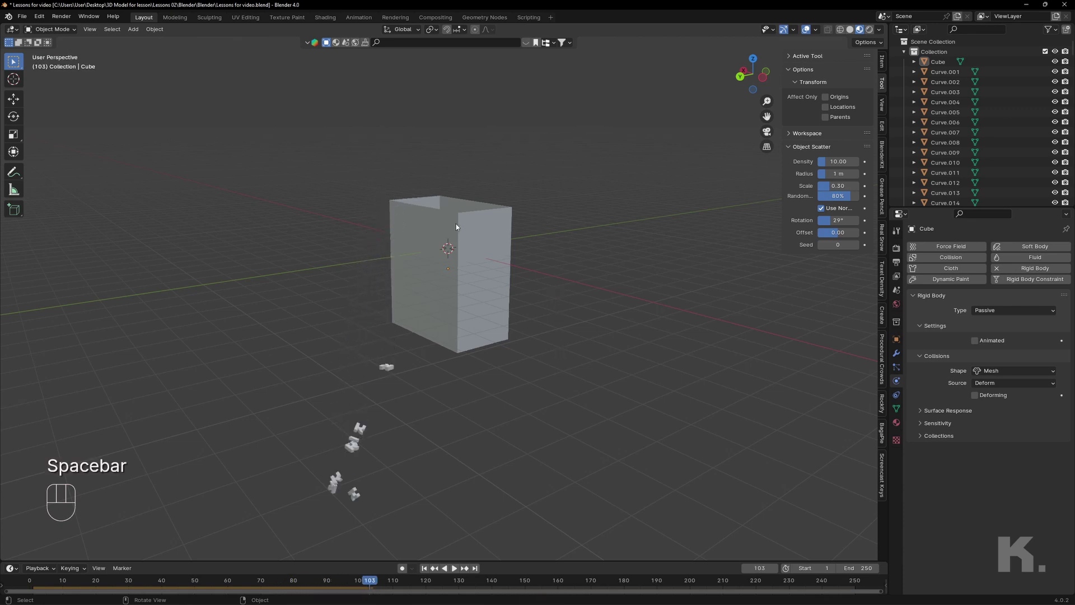
middle_click_drag(456, 224, 459, 338, "alt")
scroll(459, 338, "up", 4)
scroll(459, 339, "up", 3)
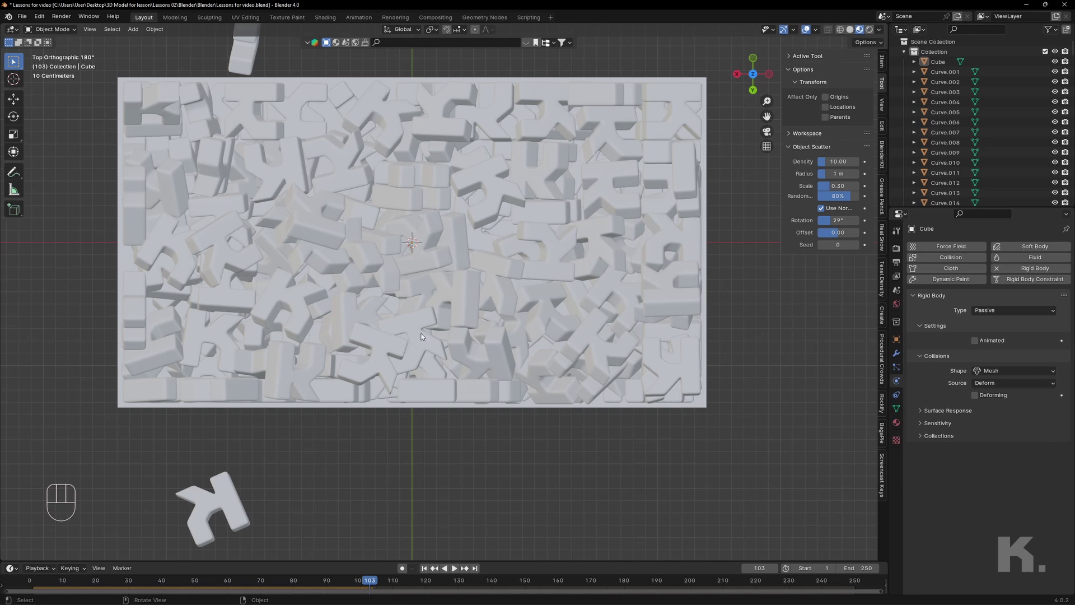
Step: Scrub the simulation to frame 108, where the letters have settled in the box
mouse_move(370, 585)
left_mouse_down()
mouse_move(138, 563)
mouse_move(295, 562)
mouse_move(359, 579)
left_mouse_up()
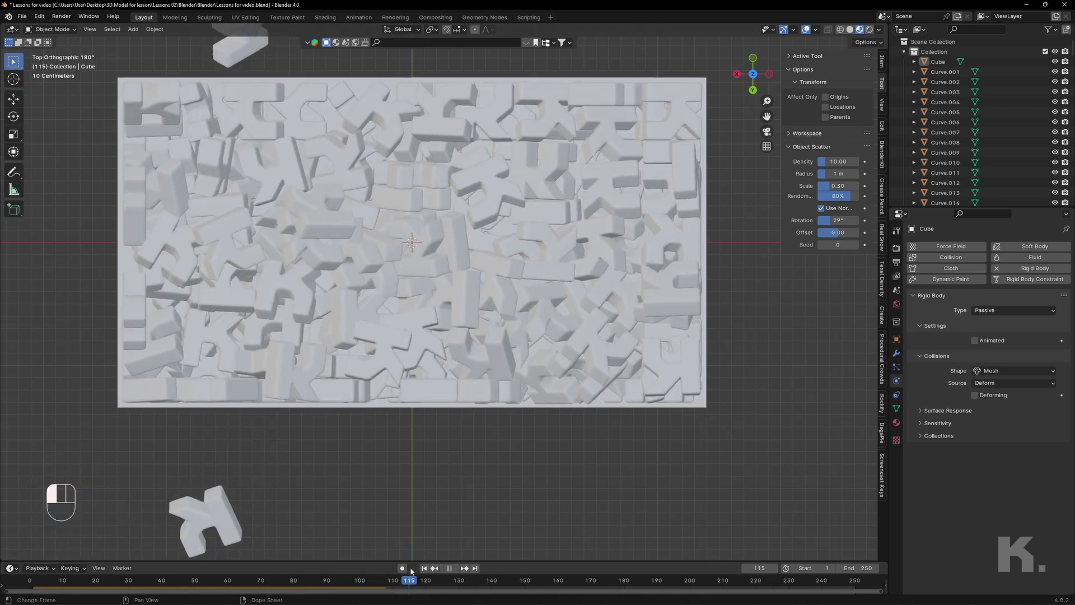
left_click_drag(409, 571, 387, 584)
scroll(485, 326, "down", 5)
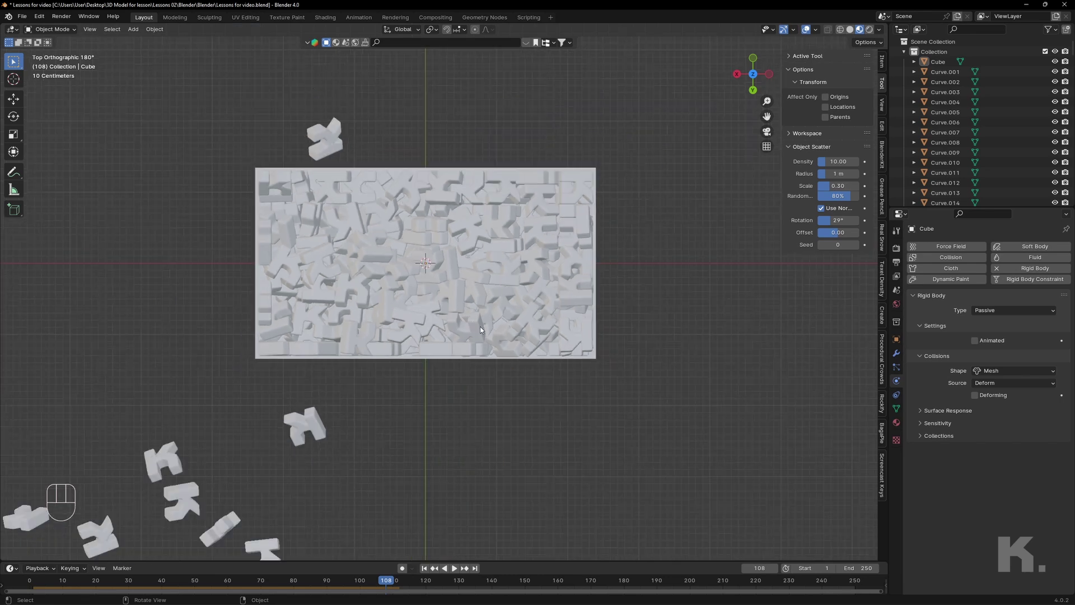
middle_click_drag(485, 326, 499, 369)
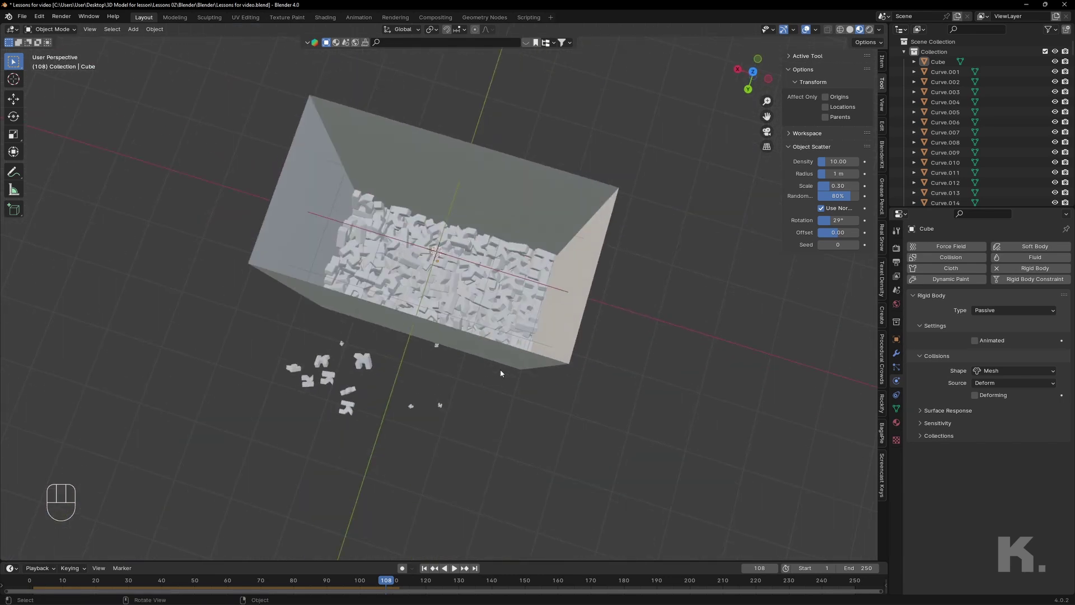
Step: Hide the open box in the viewport so only the settled pile of letters is shown
left_click(496, 349)
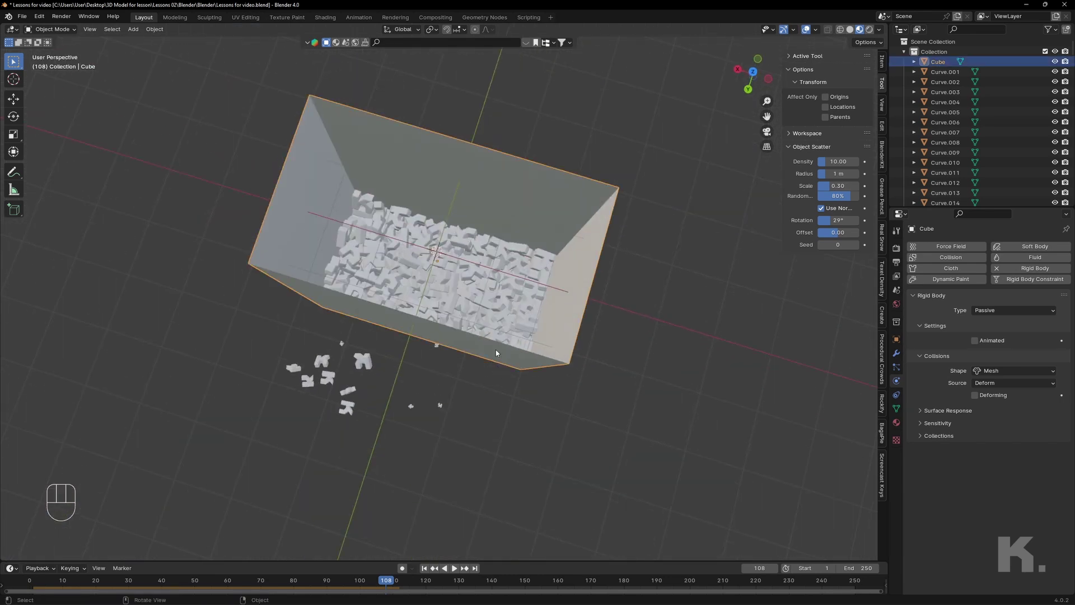
left_click(1056, 61)
scroll(608, 278, "up", 3)
middle_click_drag(487, 325, 504, 397)
scroll(468, 298, "down", 2)
Step: Bake the rigid bodies of all K letters, Curve.001 through Curve.192, to keyframes with both start and end frame set to 108
left_click(467, 275)
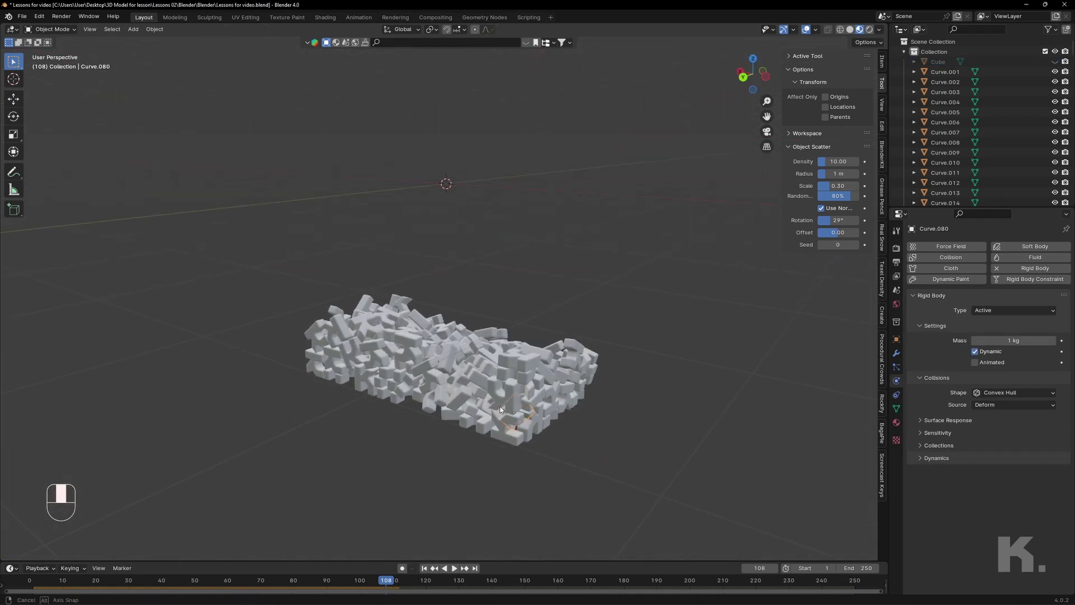
left_click(946, 72)
scroll(941, 116, "down", 10)
scroll(941, 116, "down", 20)
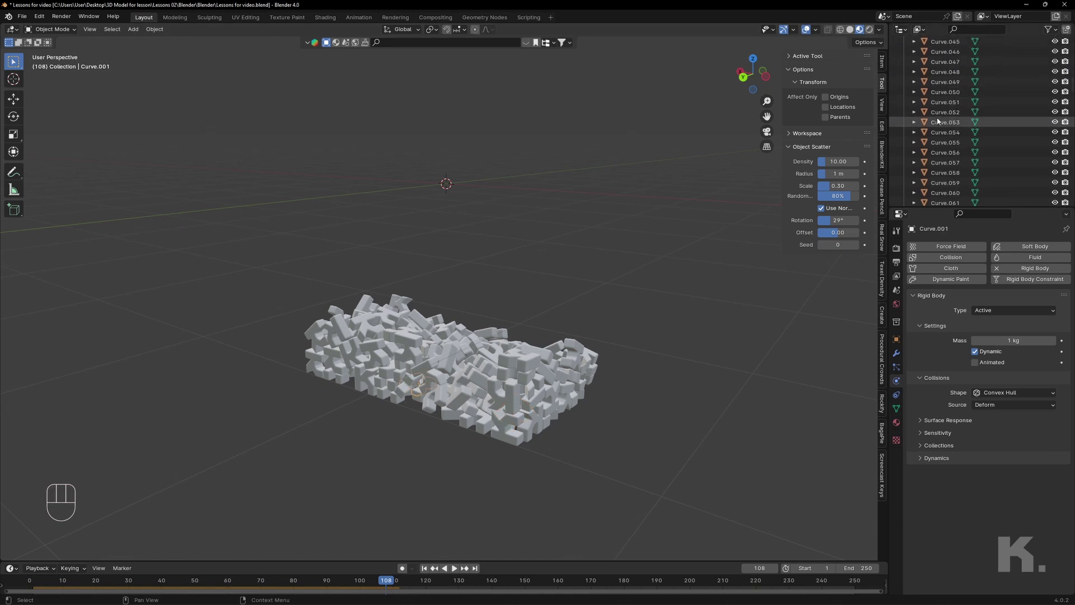
scroll(938, 132, "down", 20)
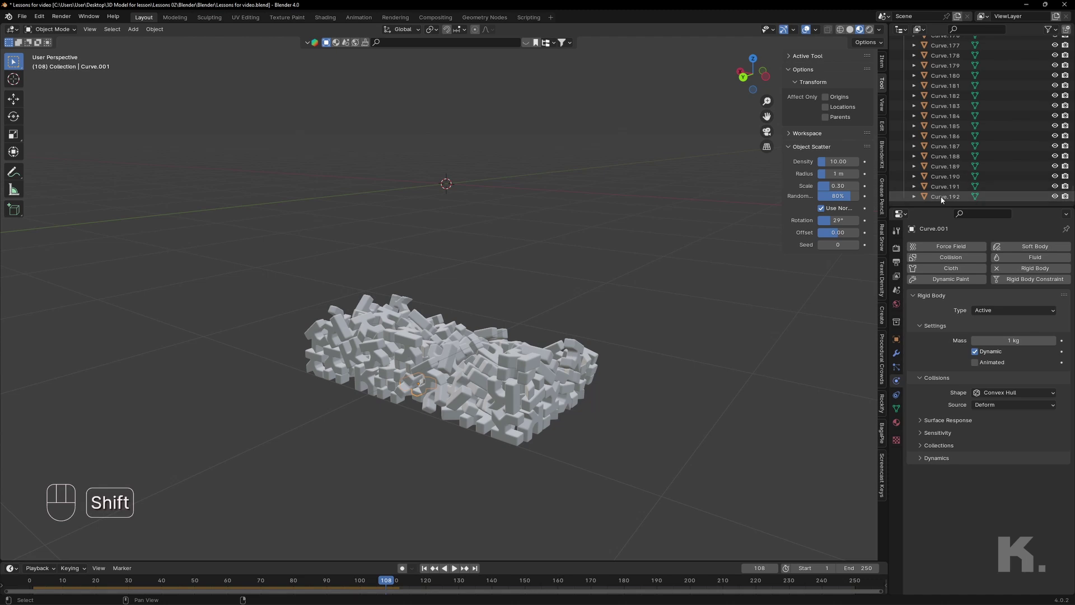
left_click(943, 197, "shift")
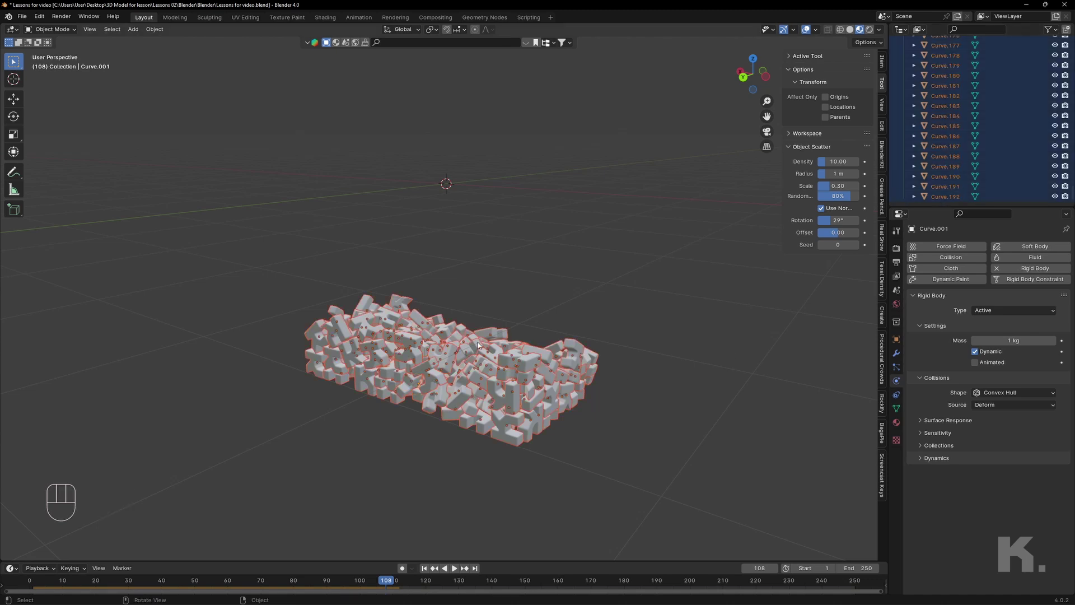
key("F3")
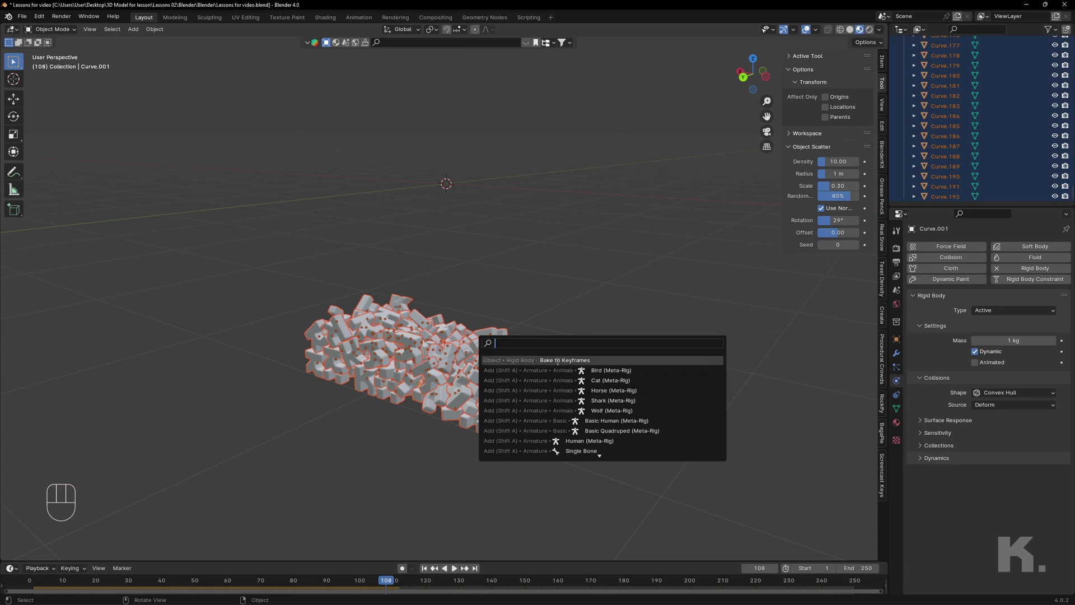
left_click(556, 360)
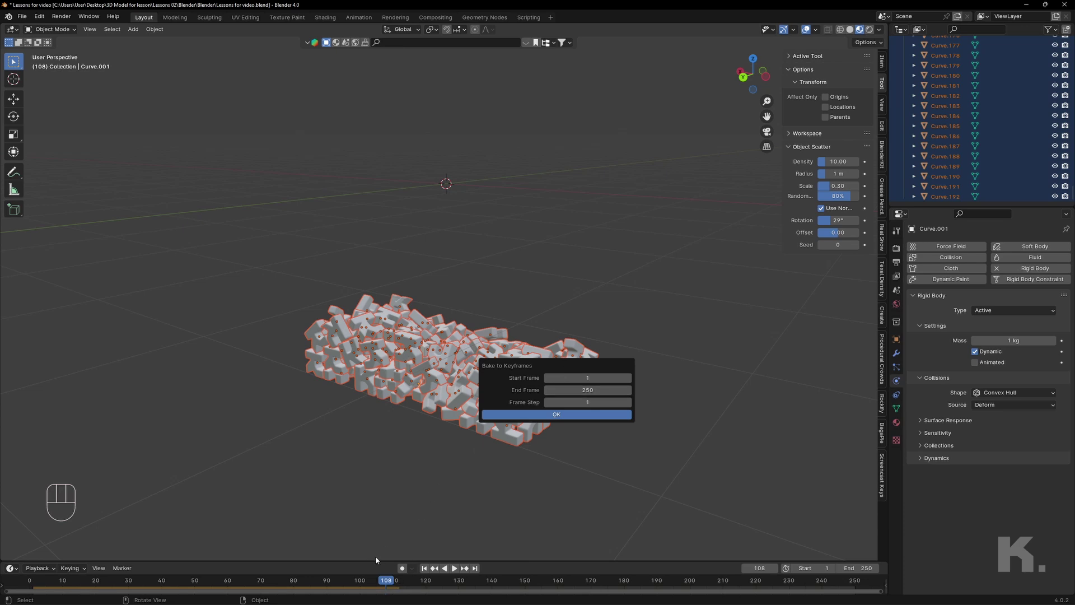
left_click(577, 379)
type("1080")
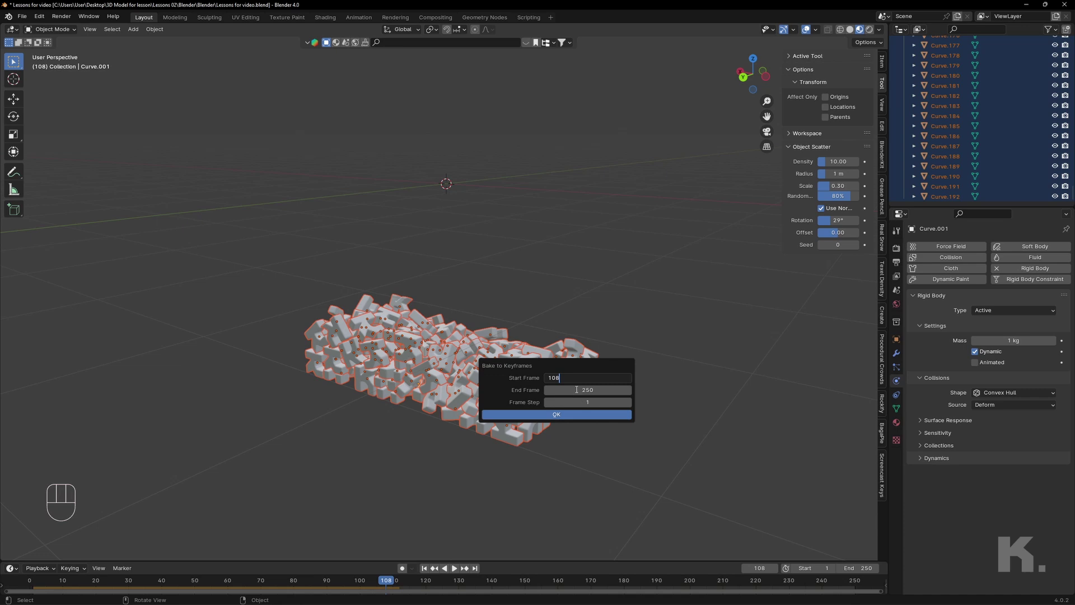
key("Return")
left_click(582, 390)
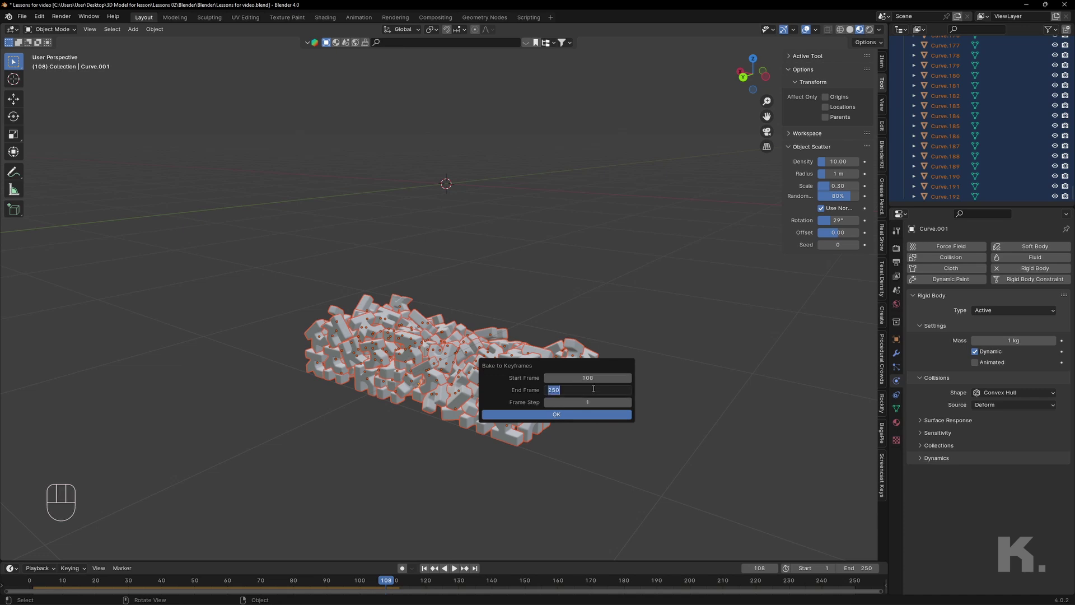
type("108")
left_click(562, 415)
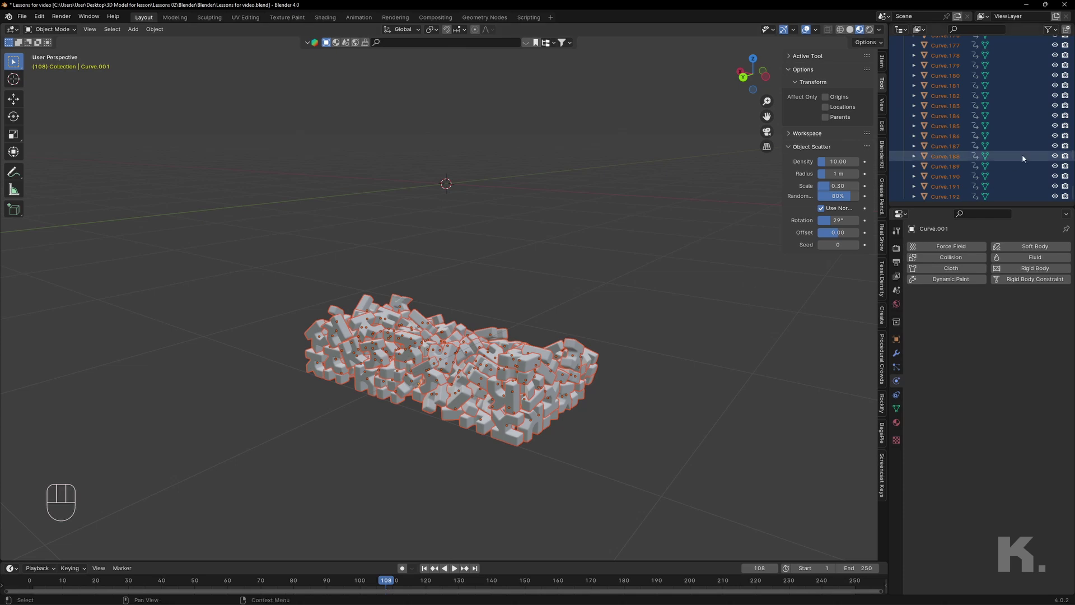
Step: Deselect the letters, return to frame 0 and inspect the baked pile up close from the side
left_click(702, 312)
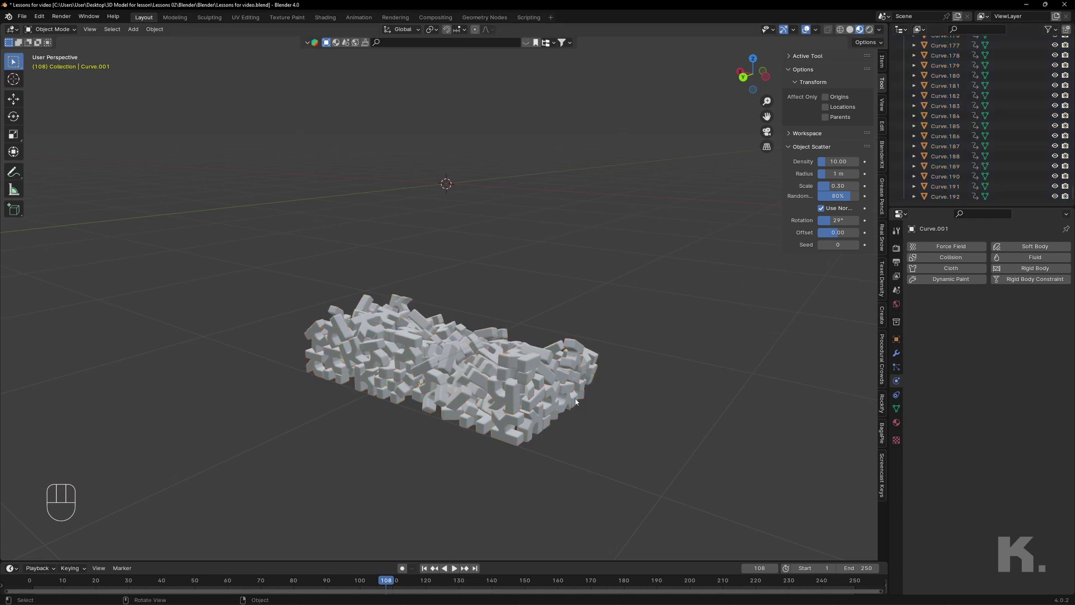
left_click_drag(386, 580, 29, 581)
left_click(527, 381)
scroll(542, 397, "up", 5)
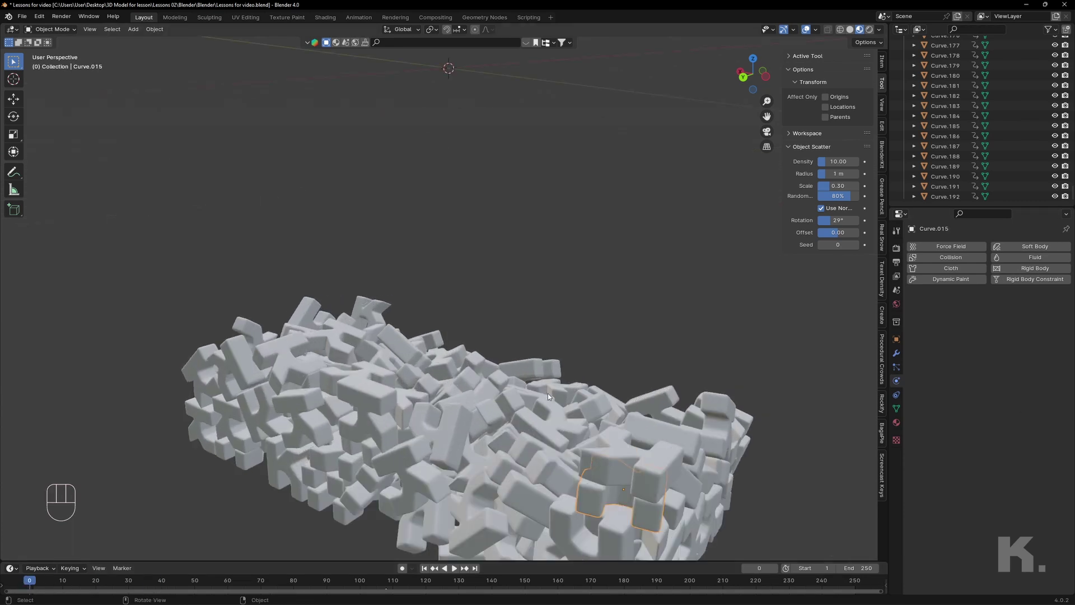
middle_click_drag(549, 401, 597, 312, "alt")
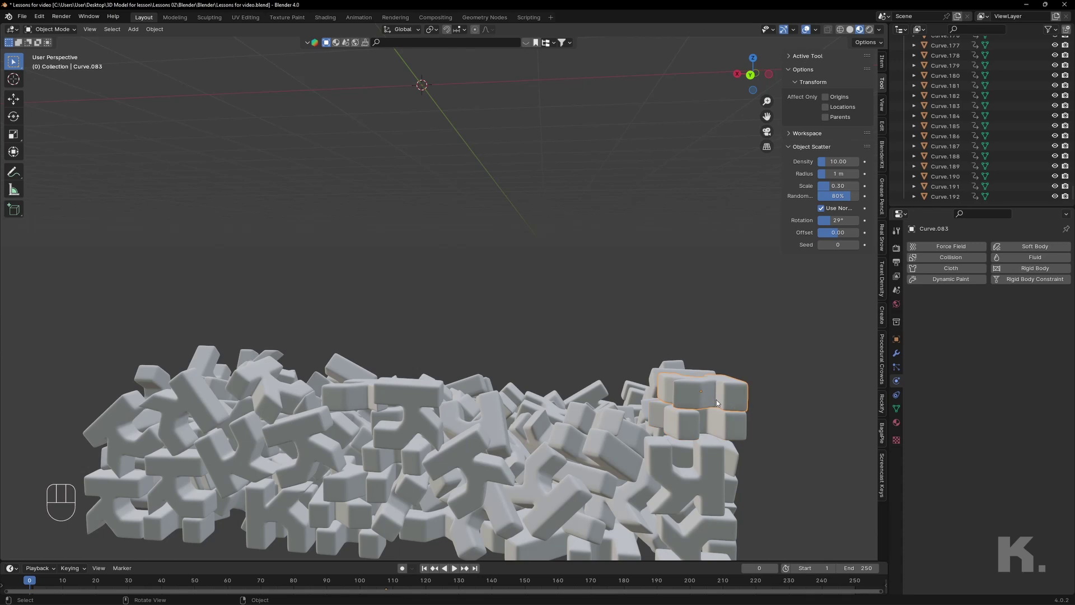
Step: Delete the selected K letter protruding at the pile's corner and the stray letters lying outside the pile
key("x")
left_click(721, 408)
mouse_move(460, 310)
middle_mouse_down("alt")
mouse_move(471, 413)
mouse_move(449, 300)
middle_mouse_up("alt")
scroll(449, 300, "down", 4)
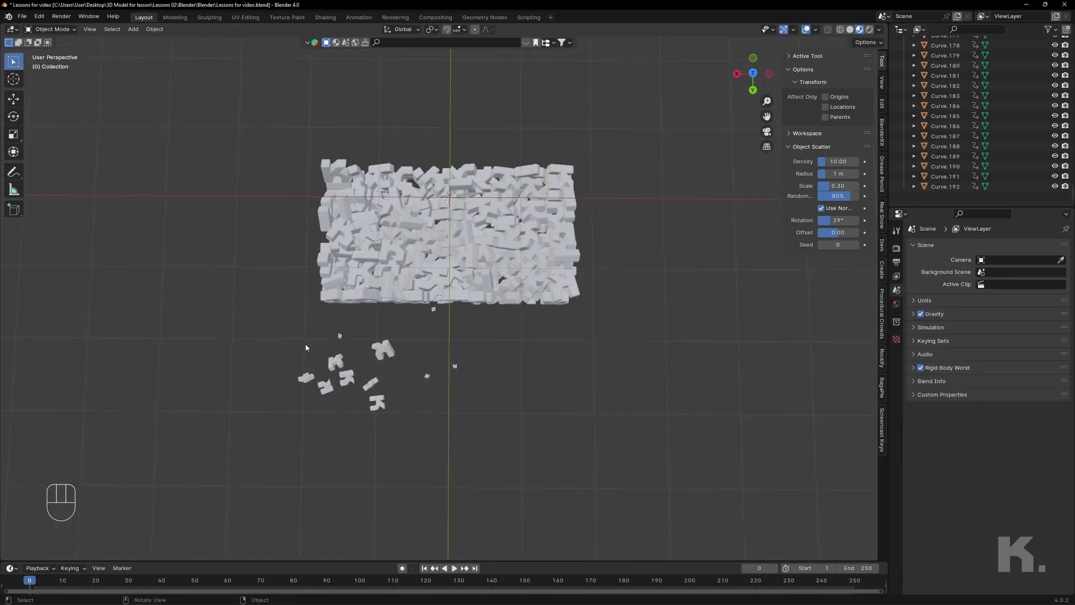
left_click_drag(297, 329, 575, 473)
key("x")
left_click(575, 473)
middle_click_drag(573, 473, 530, 351)
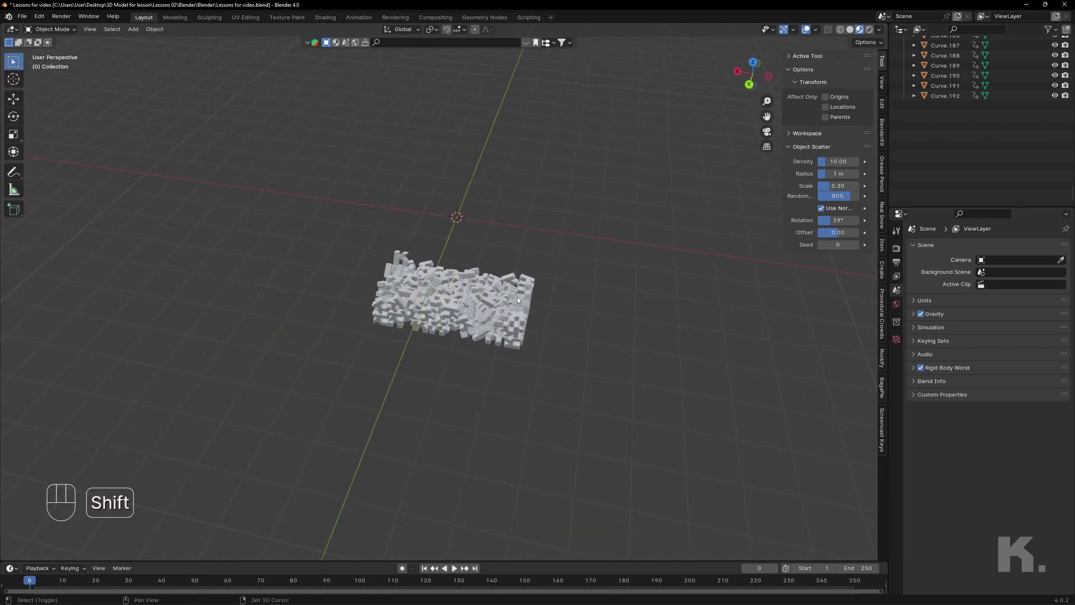
Step: Add a camera to the scene at the world origin
middle_click_drag(516, 297, 541, 312, "shift")
scroll(533, 364, "up", 4)
middle_click_drag(566, 364, 427, 306, "shift")
middle_click_drag(386, 276, 424, 290, "shift")
key("shift+a")
mouse_move(424, 292)
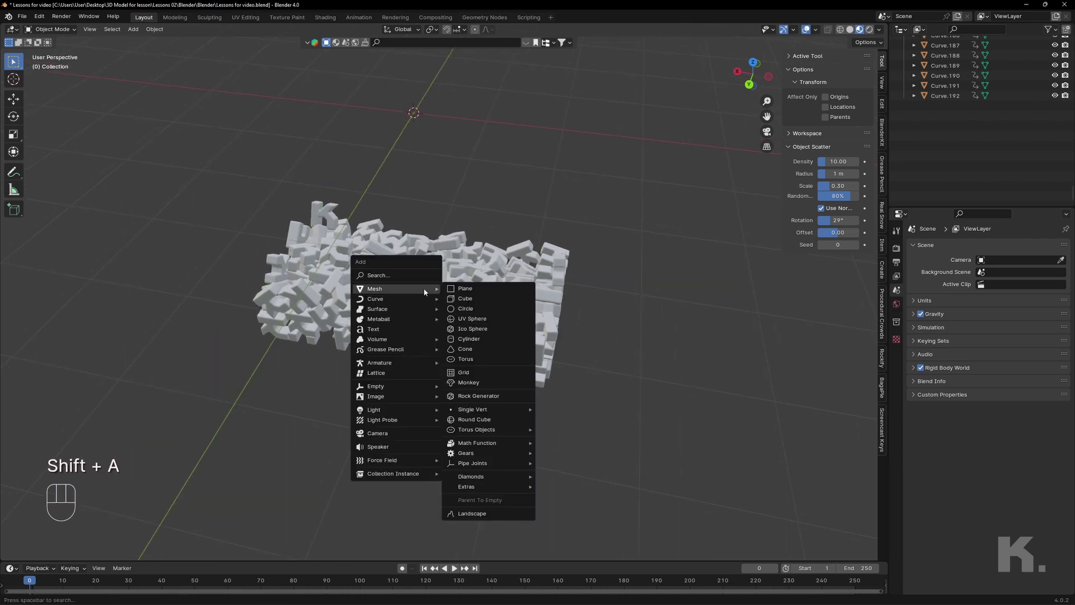
left_click(407, 434)
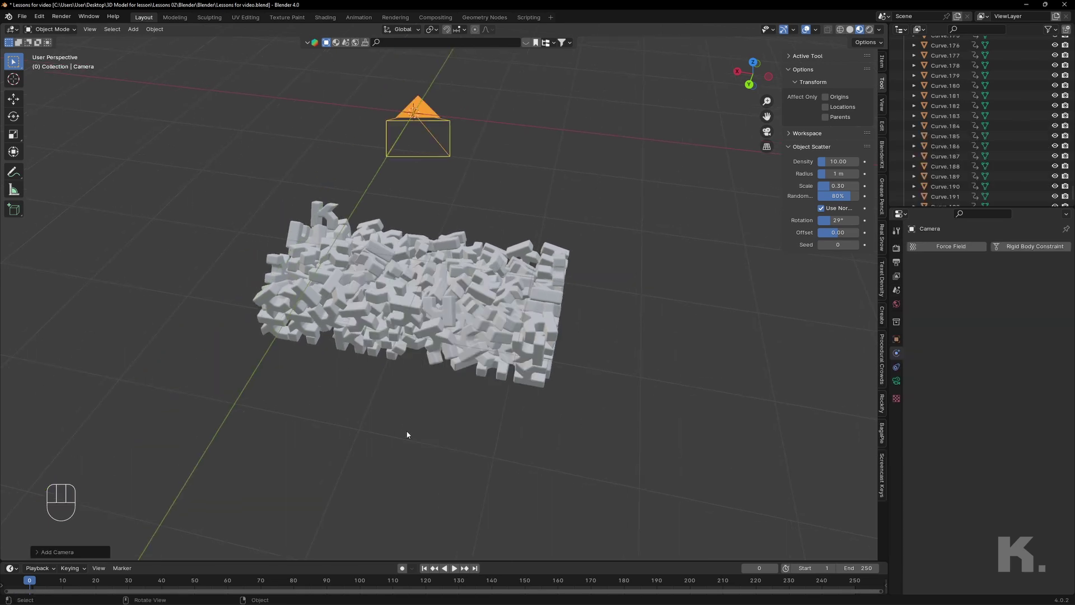
Step: Look through the new camera, lock it to the view and lock the view to the 3D cursor
left_click(767, 132)
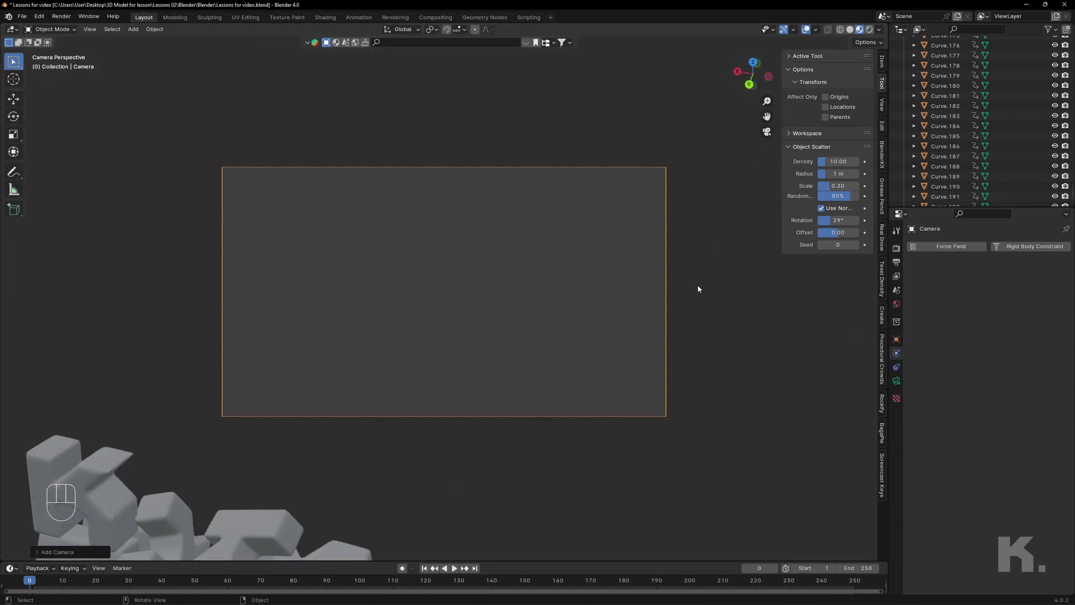
left_click(882, 104)
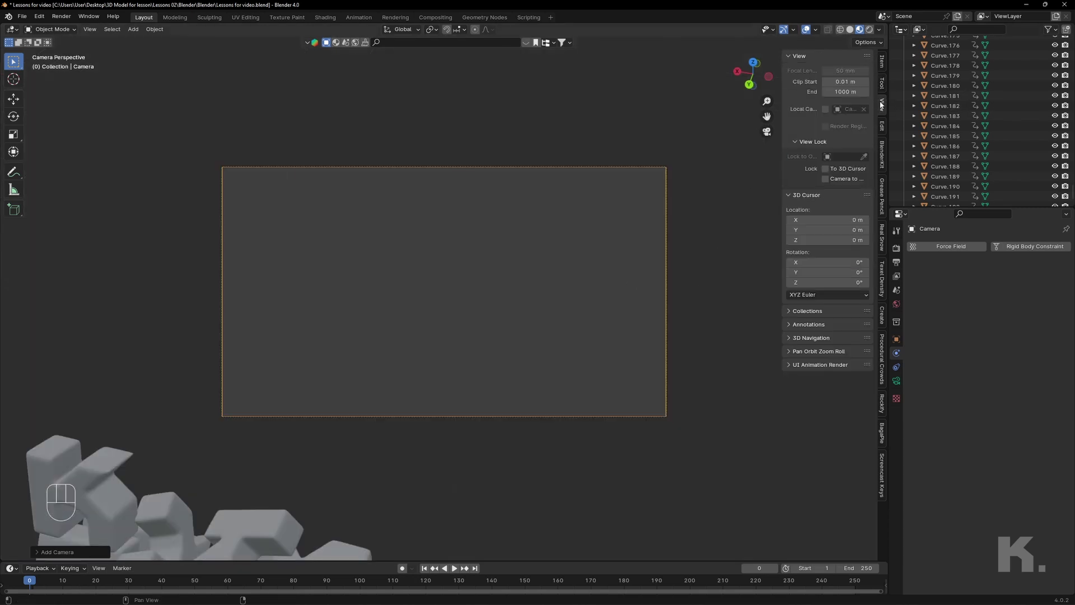
left_click(825, 179)
Step: Position the camera directly above the pile so the letters fill the entire frame
scroll(432, 338, "down", 8)
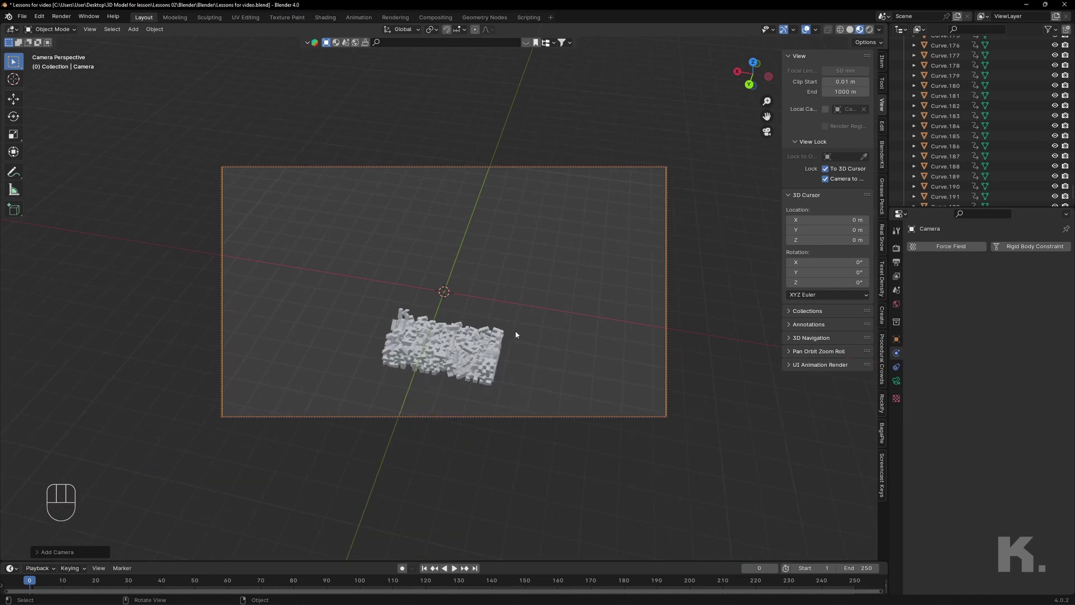
scroll(530, 324, "up", 3)
scroll(530, 324, "down", 3)
scroll(531, 325, "up", 6)
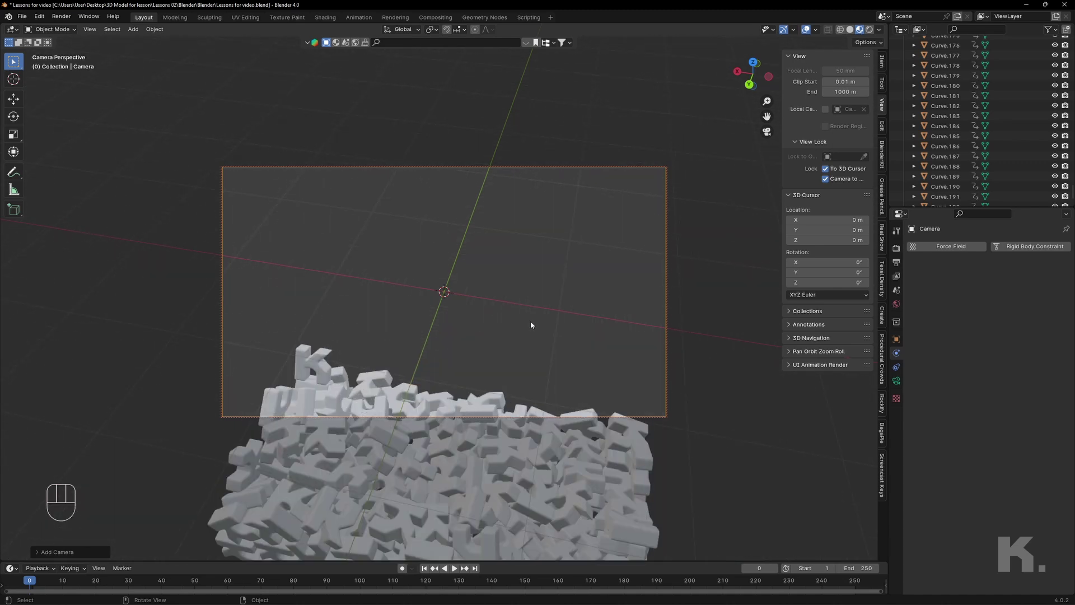
scroll(529, 322, "down", 3)
middle_click_drag(530, 321, 571, 295, "alt")
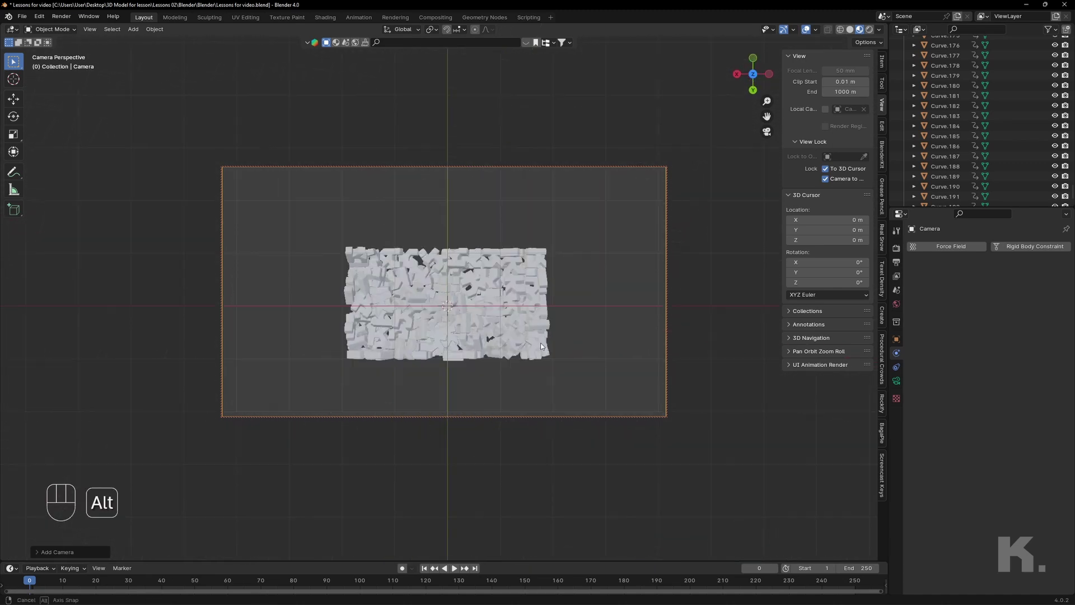
scroll(549, 351, "up", 4)
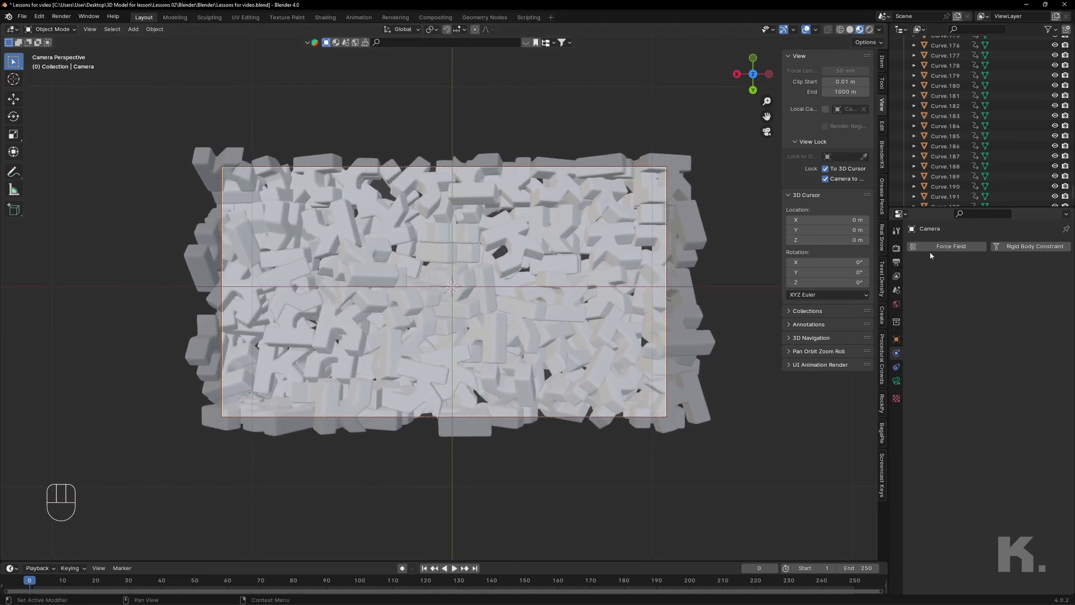
Step: Set the render engine to Cycles with GPU Compute as the device
left_click(897, 248)
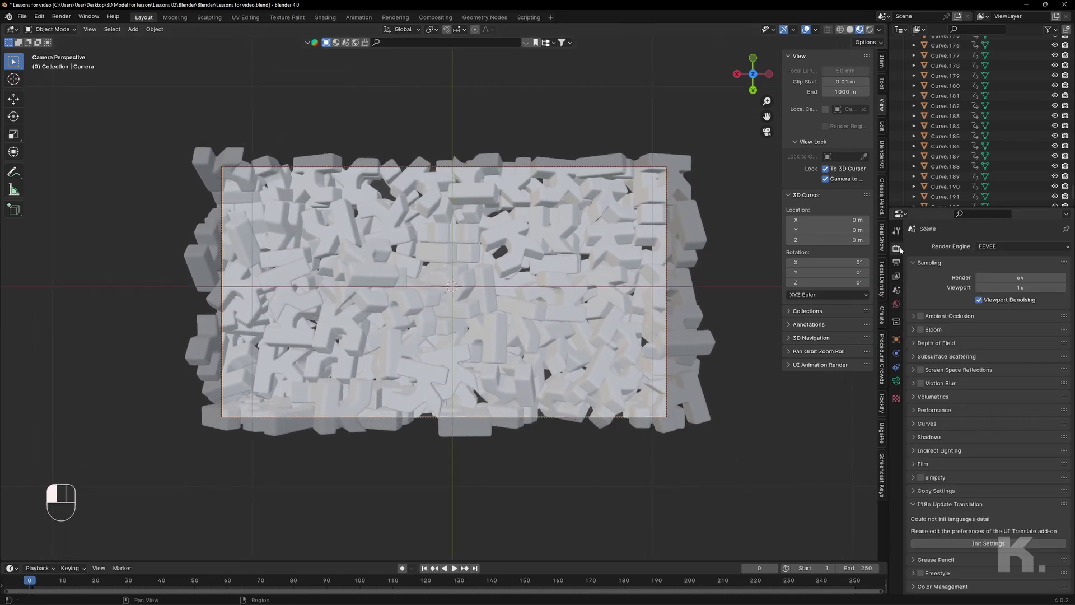
left_click(990, 248)
left_click(993, 280)
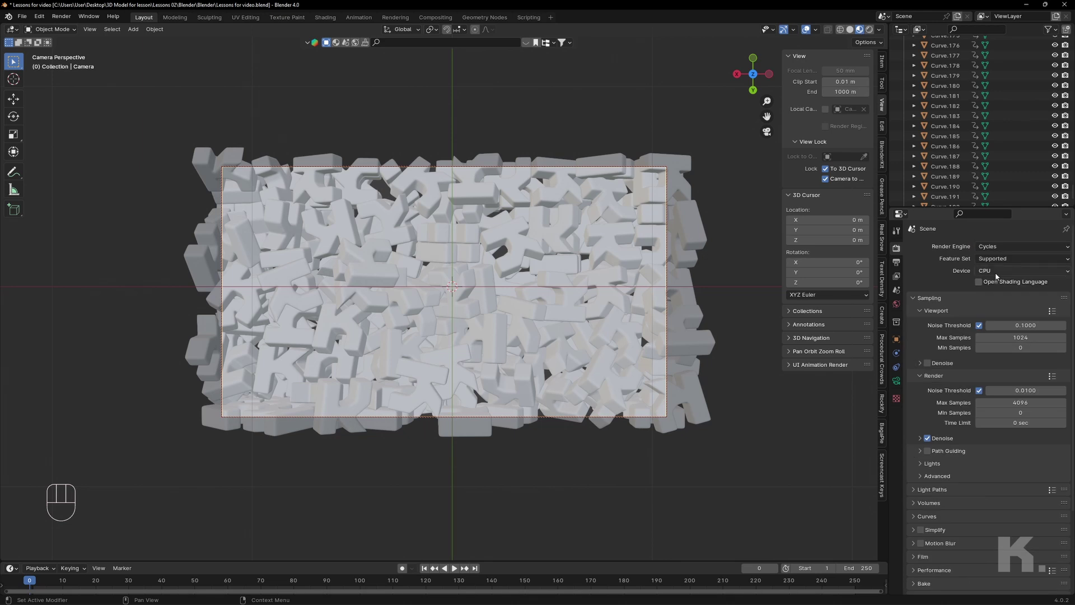
left_click(998, 272)
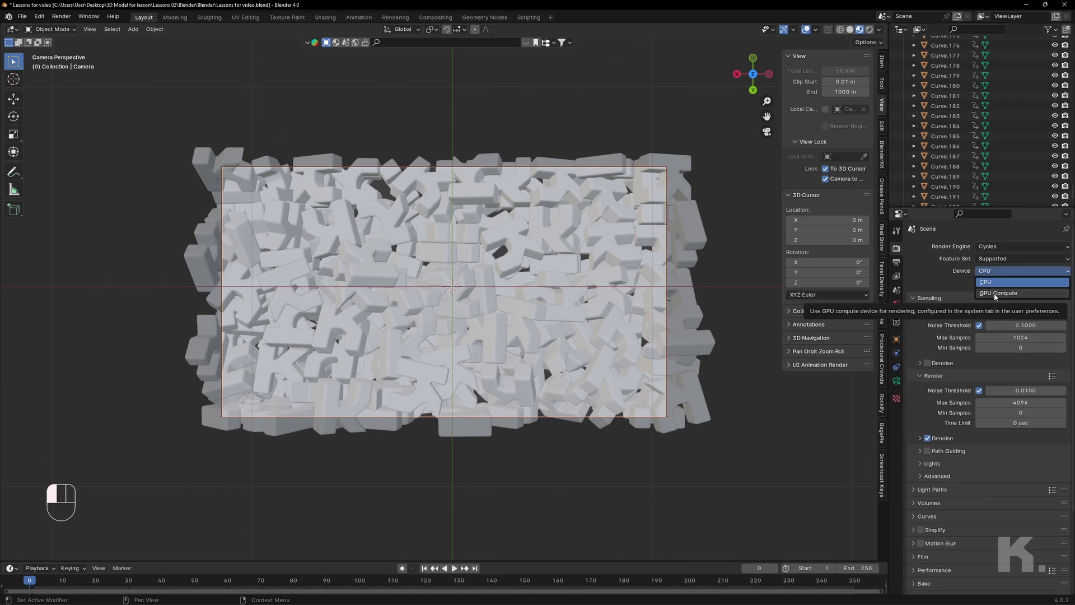
left_click(995, 293)
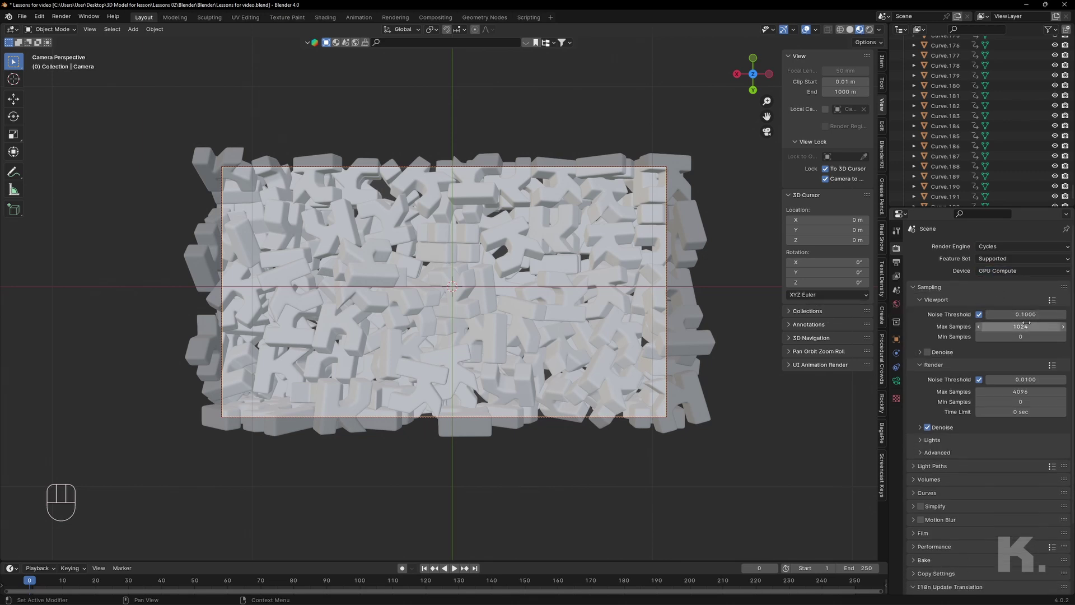
Step: Set the maximum samples to 64 for the viewport and 300 for the final render
double_click(1027, 324)
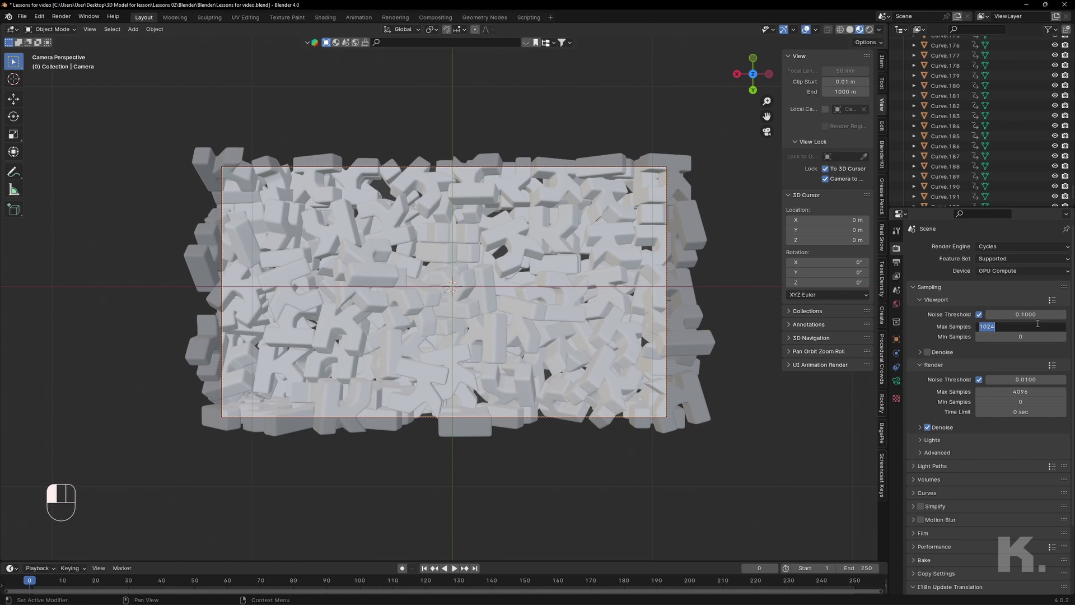
type("64")
key("Return")
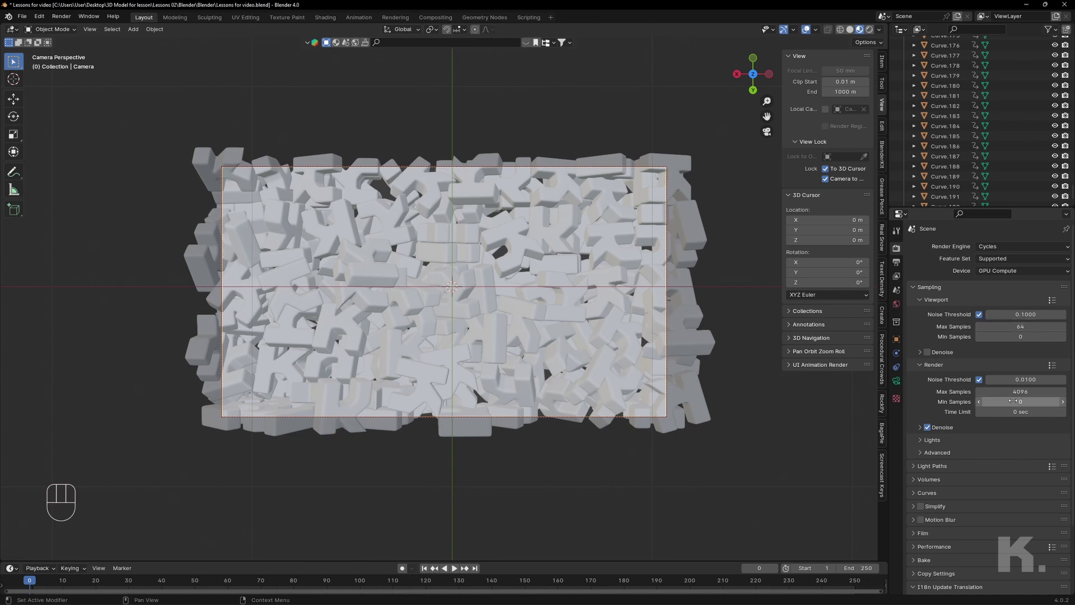
double_click(1016, 392)
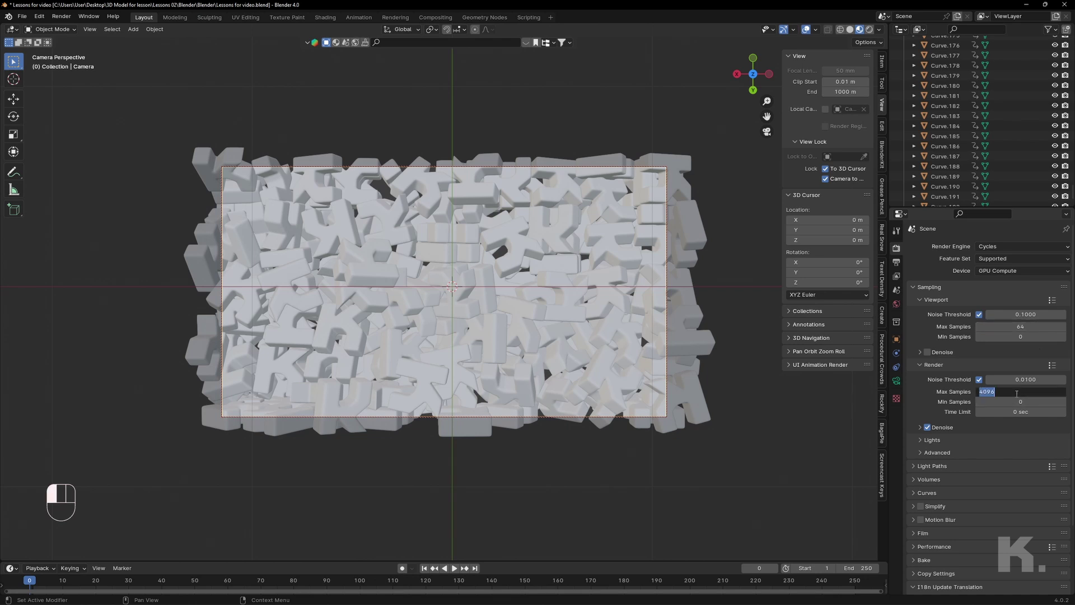
type("300")
key("Return")
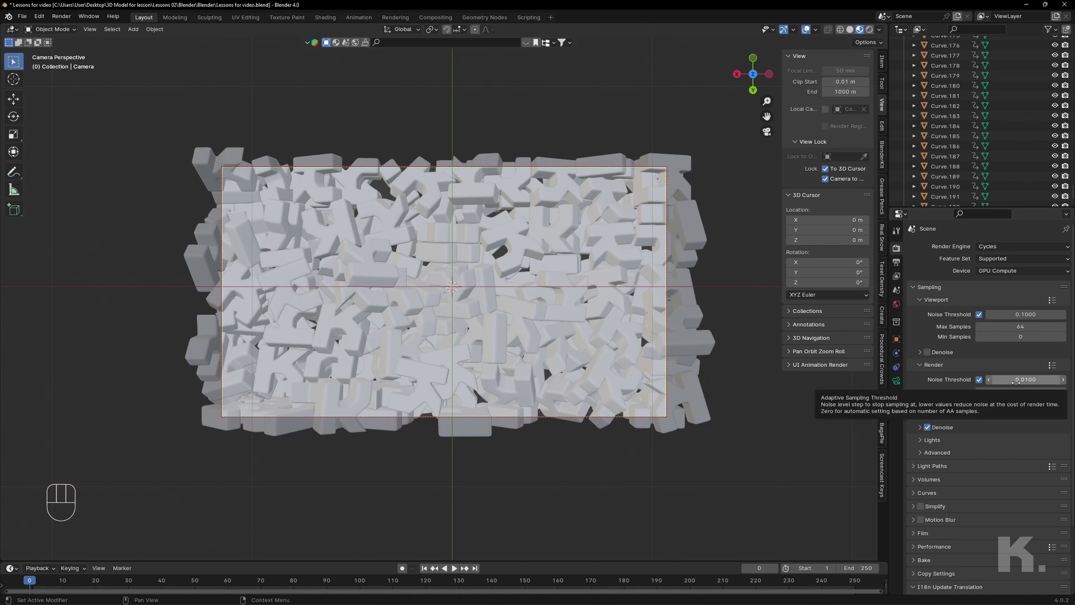
Step: Set the memory tile size in the render performance settings to 350
scroll(961, 469, "down", 3)
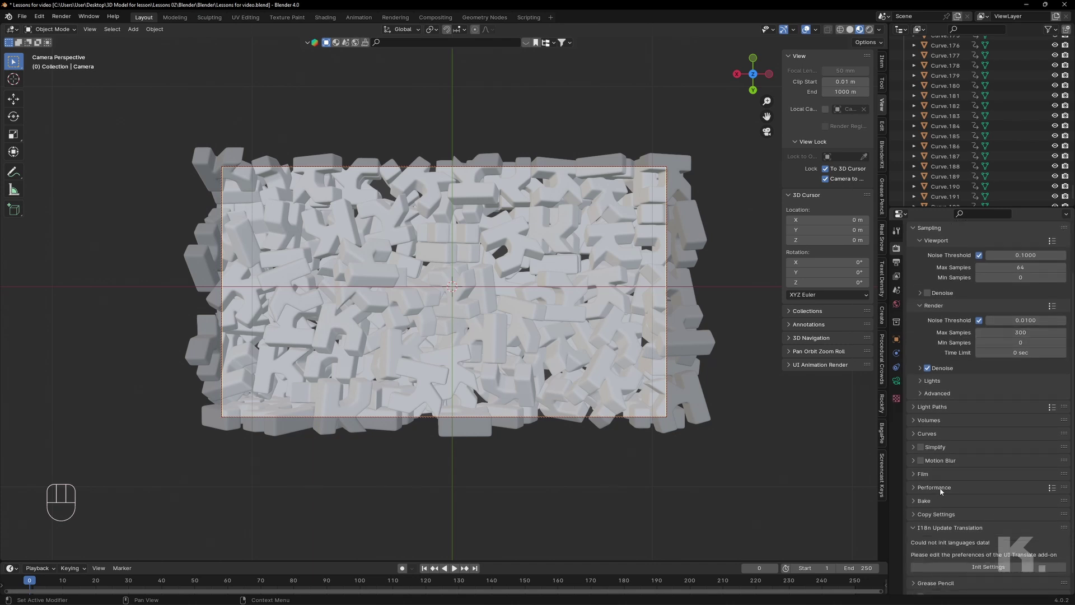
left_click(934, 487)
scroll(952, 482, "down", 5)
double_click(1018, 468)
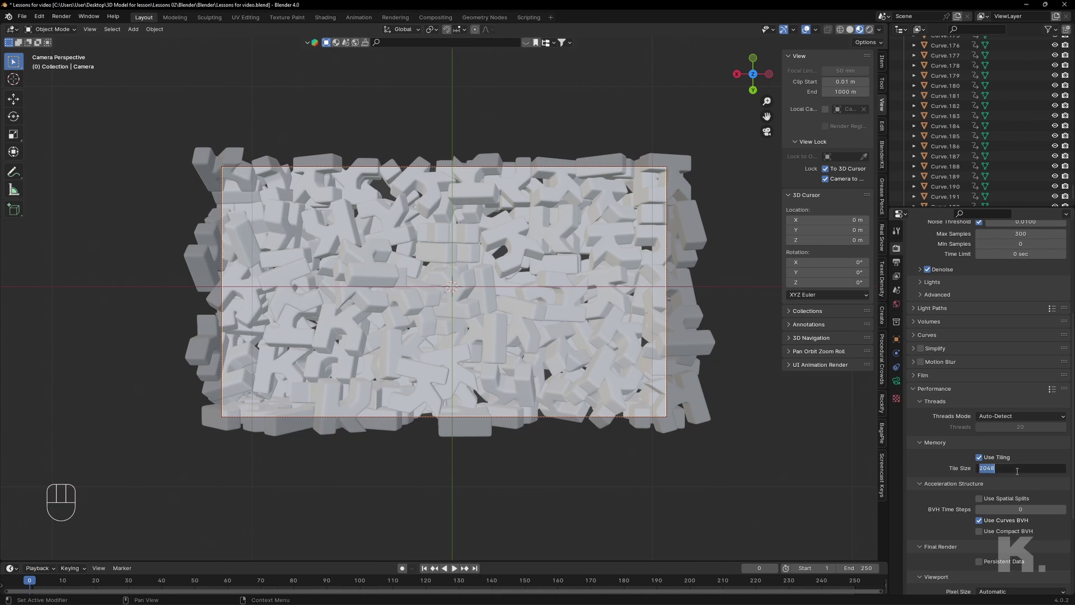
type("350")
key("Return")
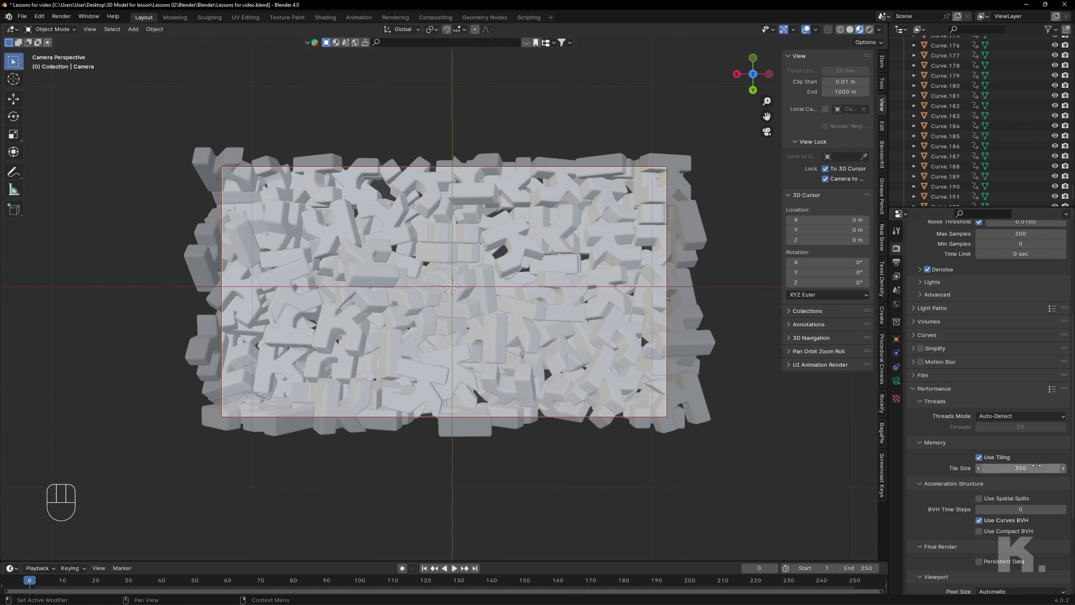
Step: Set the color management look to Medium High Contrast
scroll(971, 493, "down", 6)
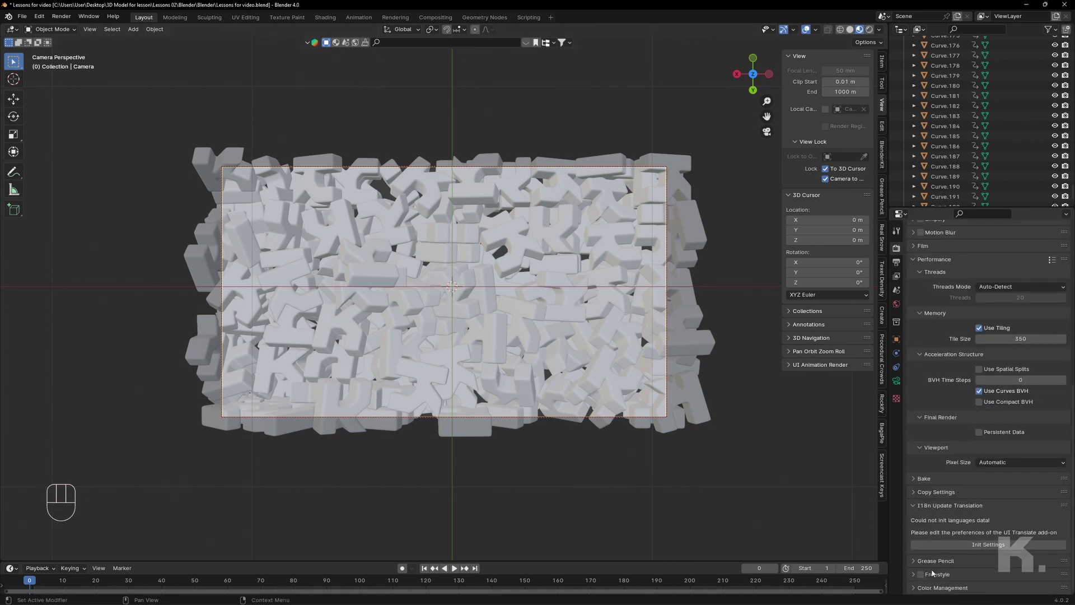
left_click(934, 588)
scroll(952, 560, "down", 5)
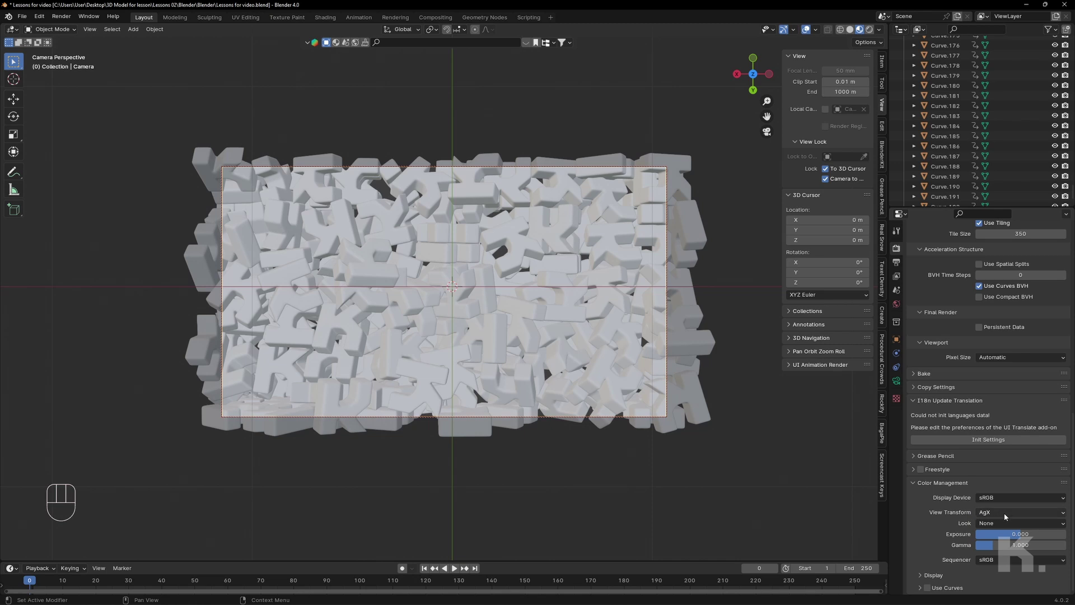
left_click(1002, 523)
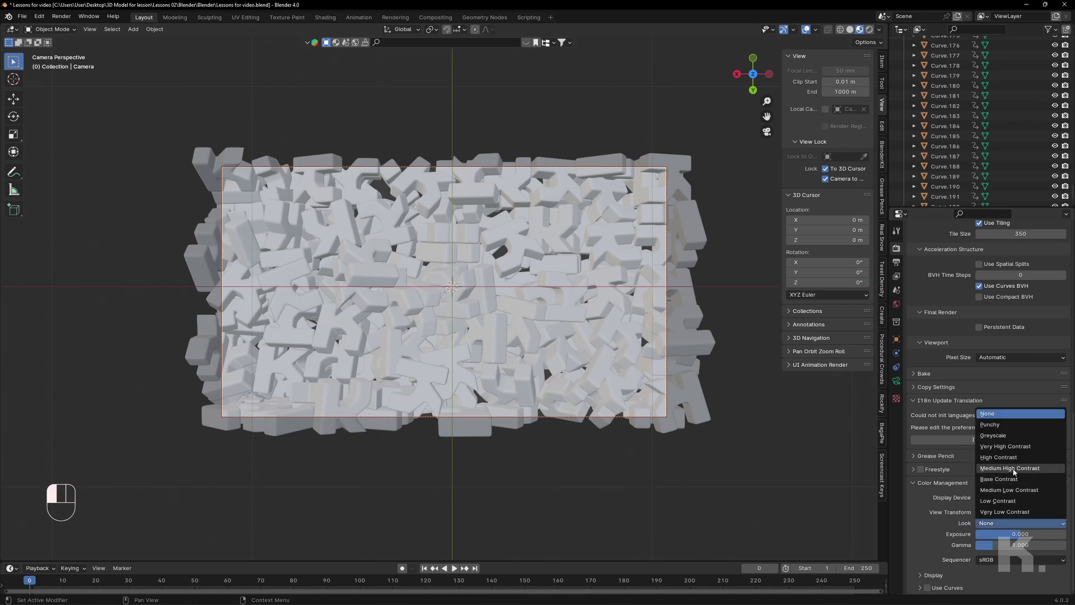
left_click(1015, 469)
scroll(1002, 405, "up", 15)
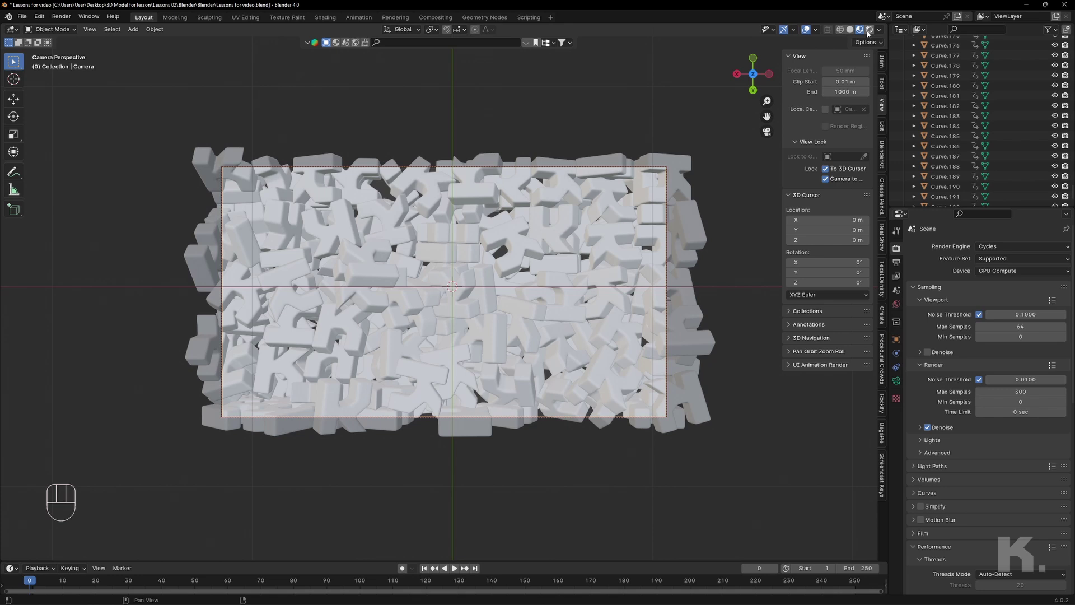
Step: Save the file and switch the viewport to rendered shading
key("ctrl")
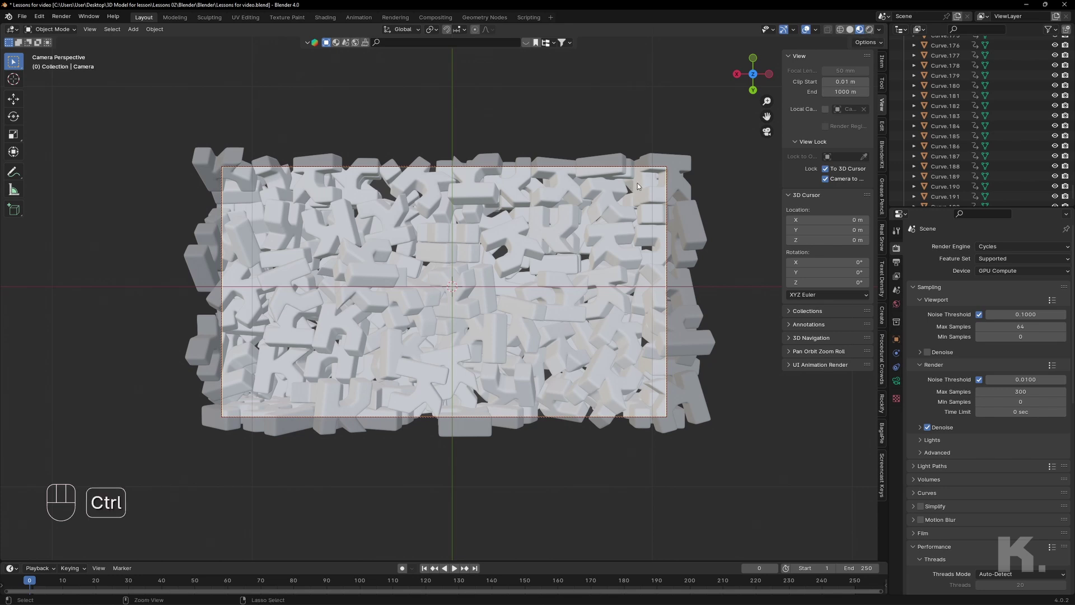
key("ctrl+s")
left_click(869, 29)
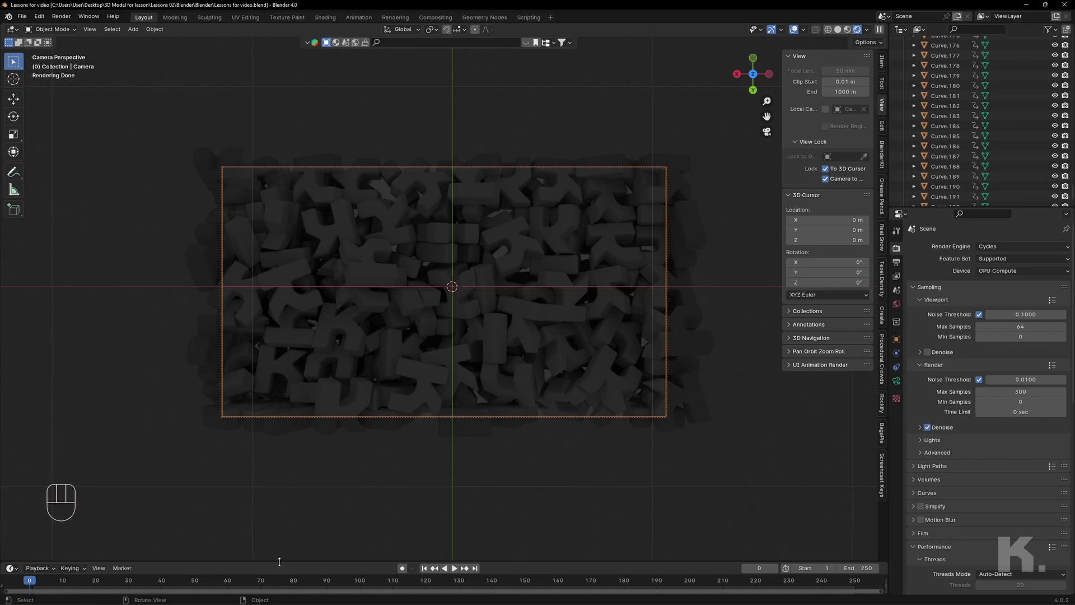
Step: Enlarge the timeline area to about half the window height and turn it into a second 3D viewport showing the pile at an angle
left_click_drag(280, 561, 369, 291)
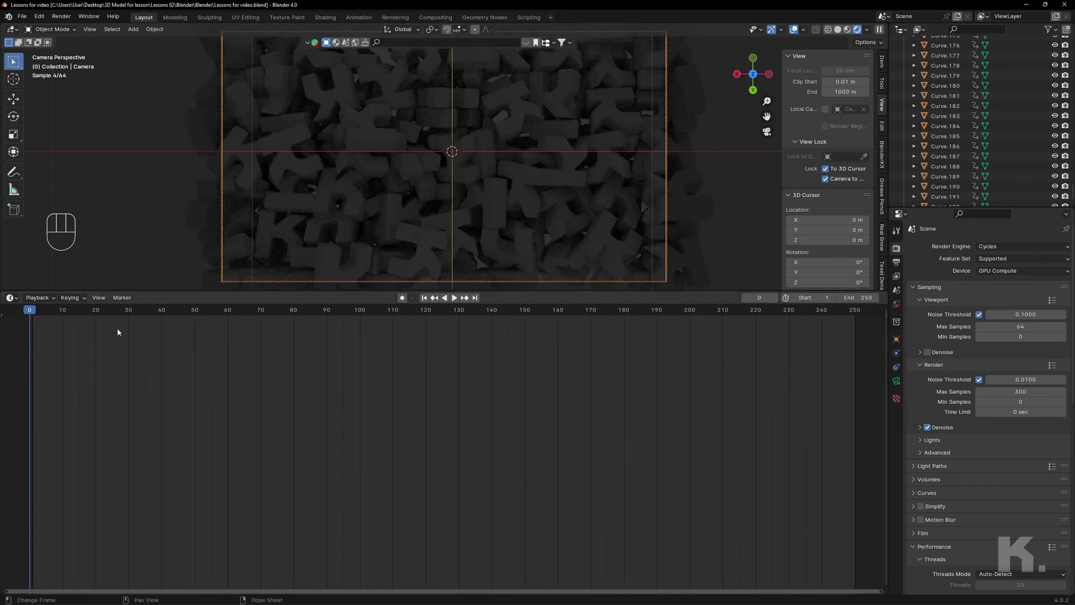
left_click(16, 299)
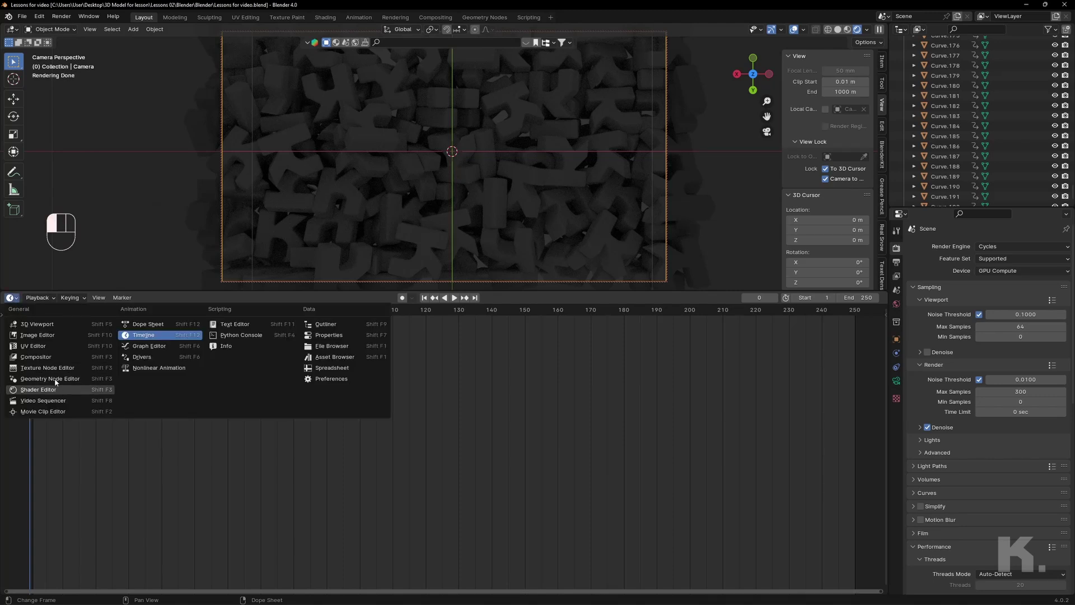
left_click(34, 325)
middle_click_drag(576, 476, 465, 414)
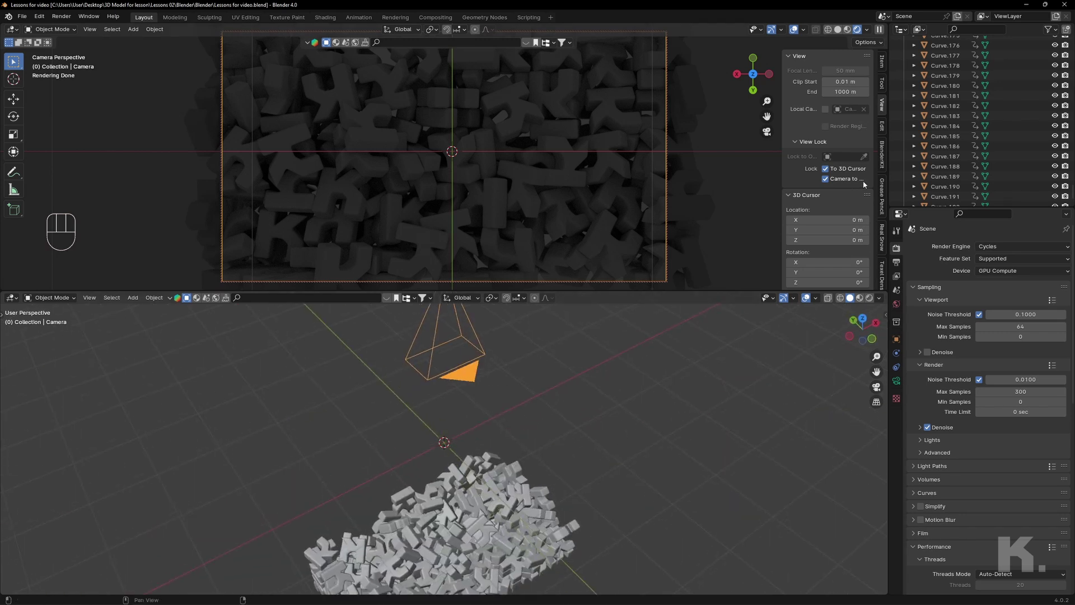
Step: Release the camera-to-view and 3D cursor locks in the camera viewport and show the whole camera frame there
left_click(826, 179)
scroll(499, 154, "down", 2)
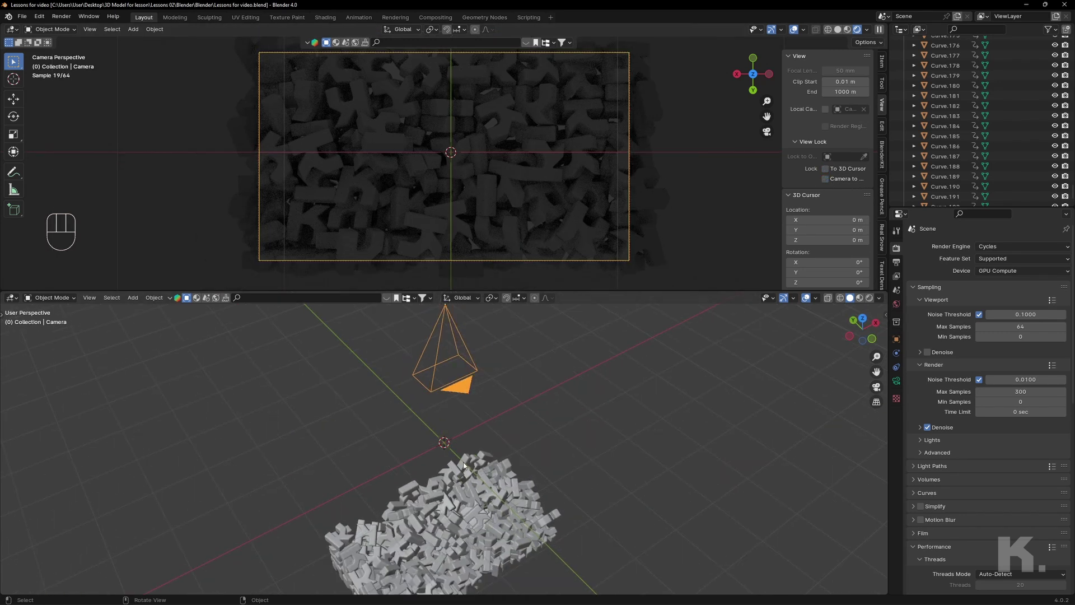
middle_click_drag(463, 466, 499, 456)
Step: Add an area light at the world origin above the pile
key("shift+a")
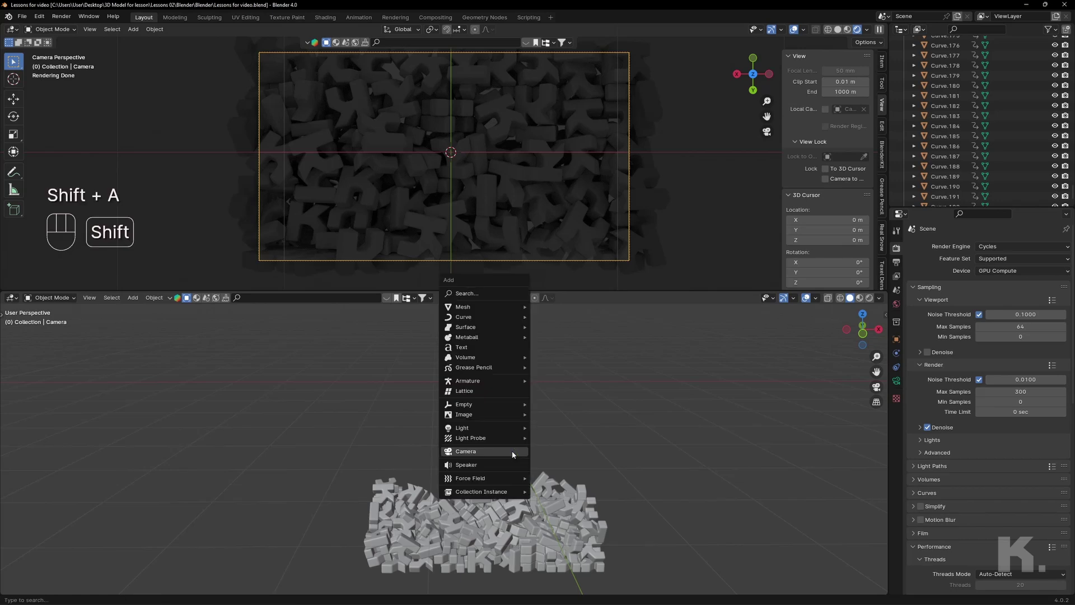
mouse_move(481, 429)
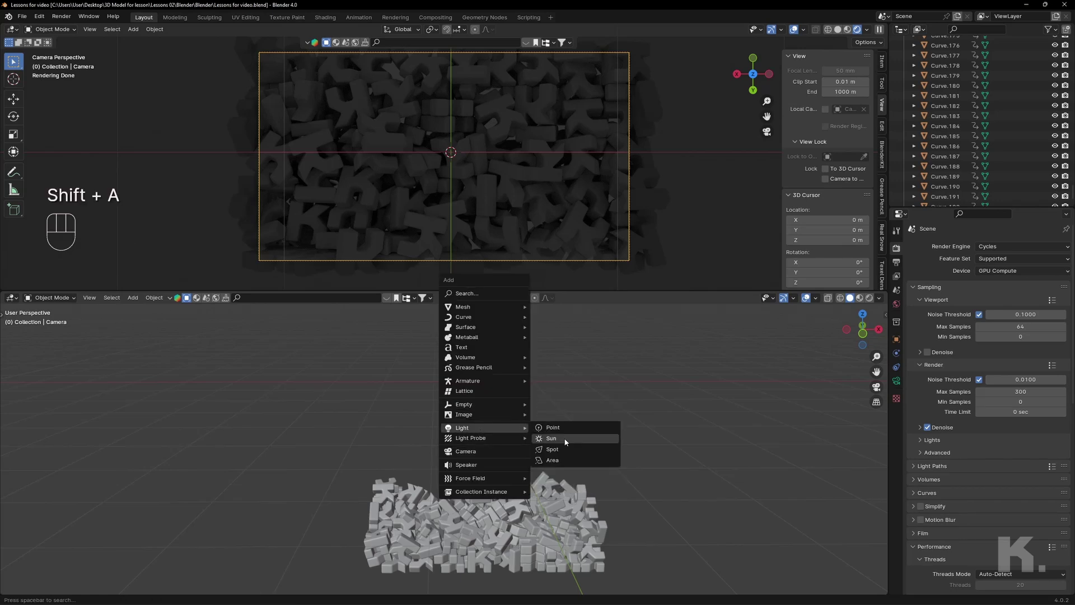
left_click(563, 460)
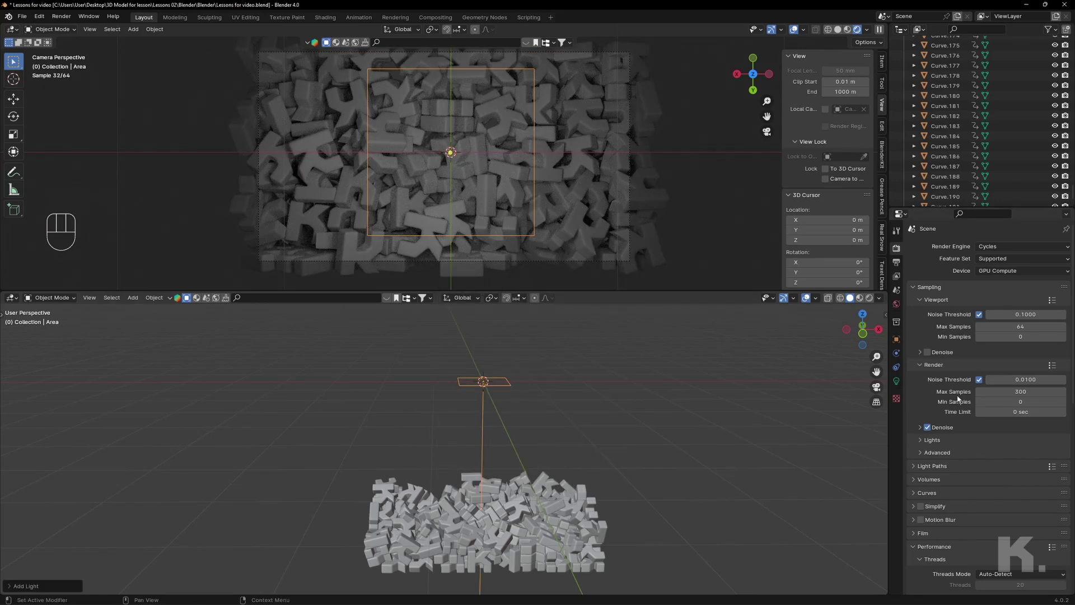
Step: Set the new area light's power to 150 W
left_click(896, 384)
left_click(1010, 315)
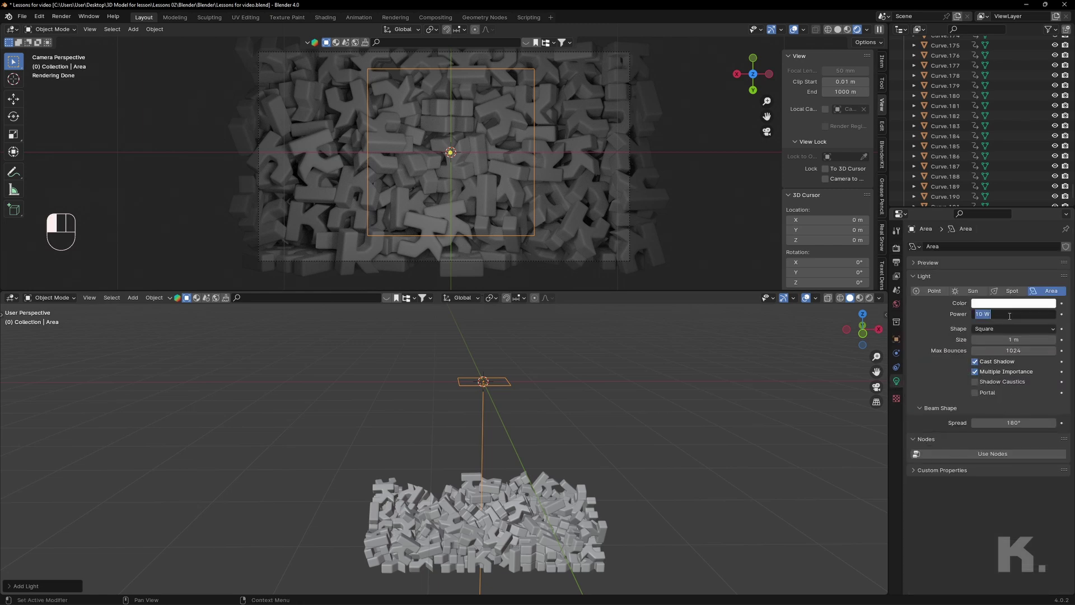
type("1")
key("Return")
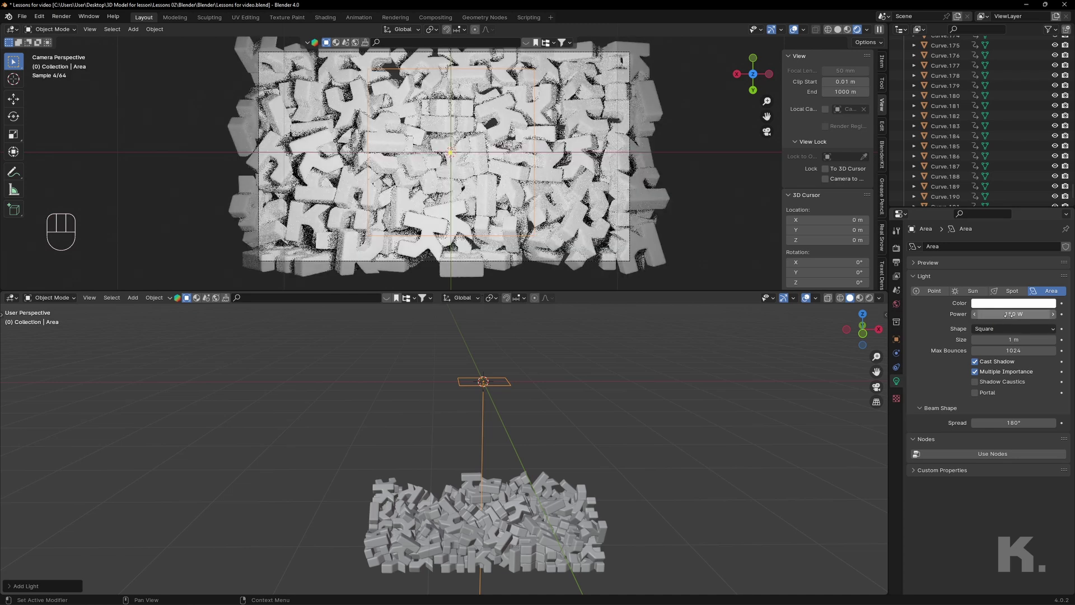
Step: Stretch the area light along the global Y axis to about 1.8 times its size
middle_click_drag(573, 475, 606, 479)
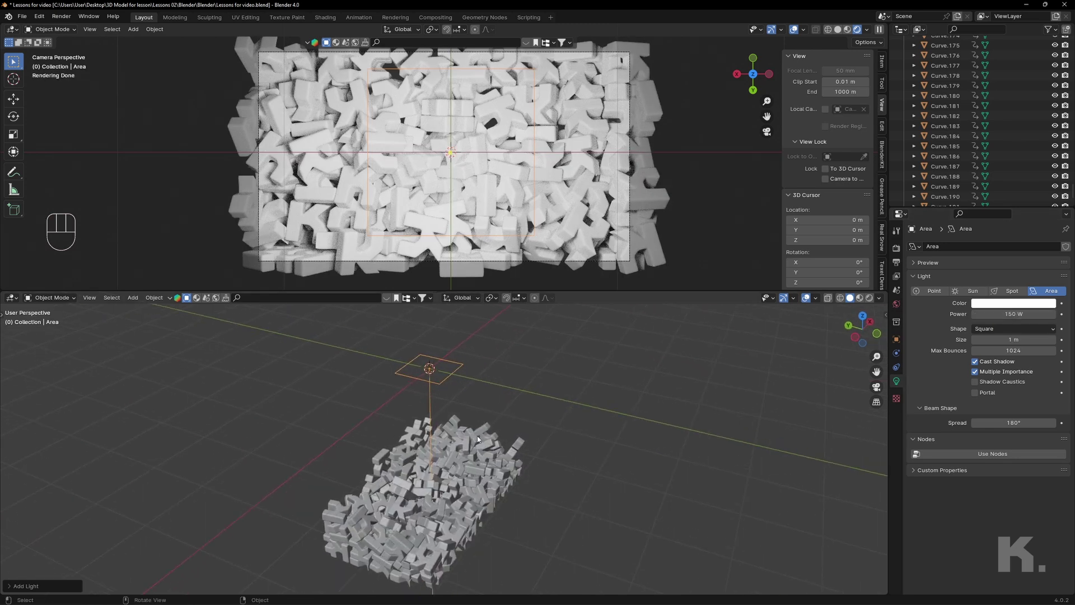
middle_click_drag(478, 439, 532, 439, "shift")
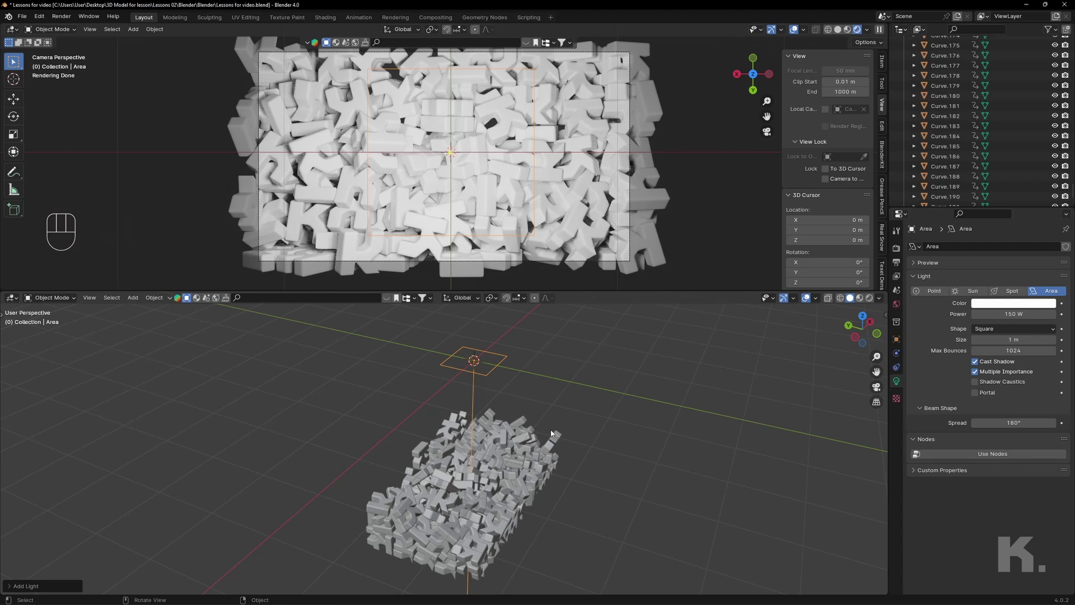
key("s")
key("y")
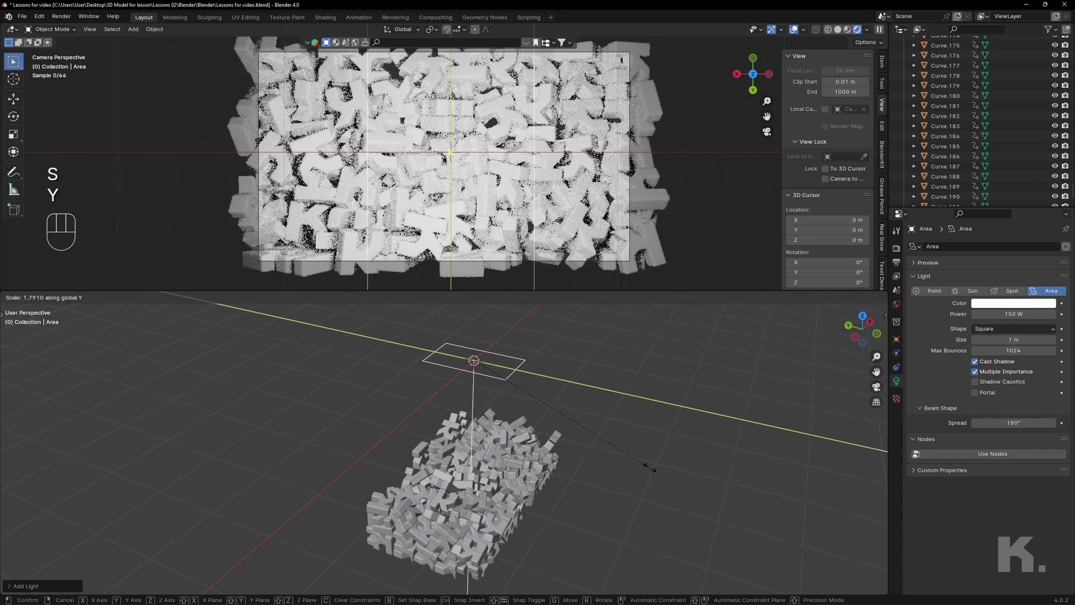
left_click(650, 467)
Step: In the front view, tilt the area light about 56° around the global Y axis so it aims toward positive X
middle_click_drag(650, 467, 559, 409)
key("r")
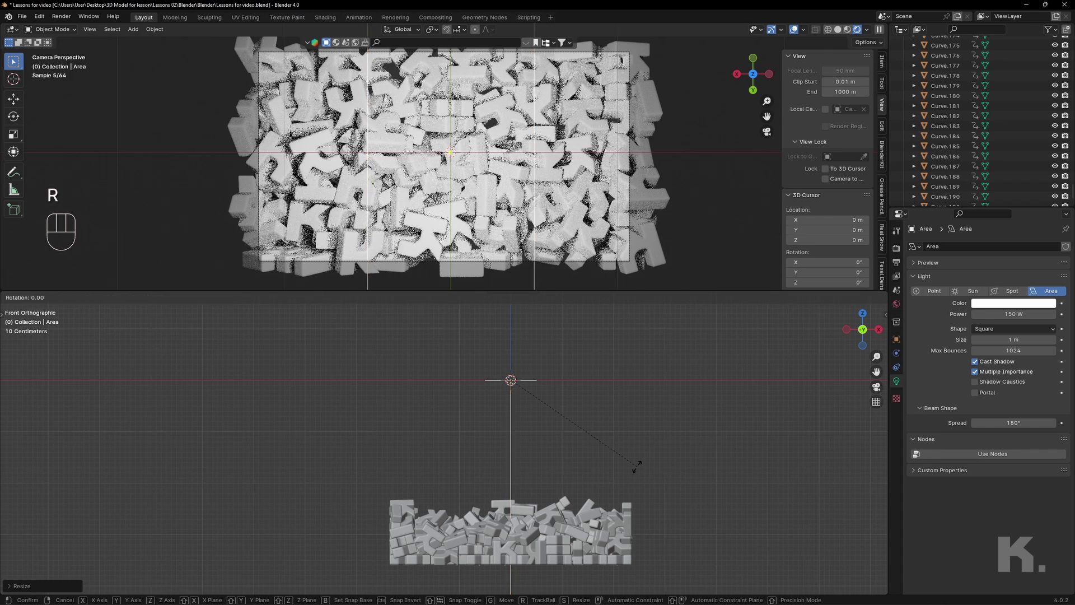
key("y")
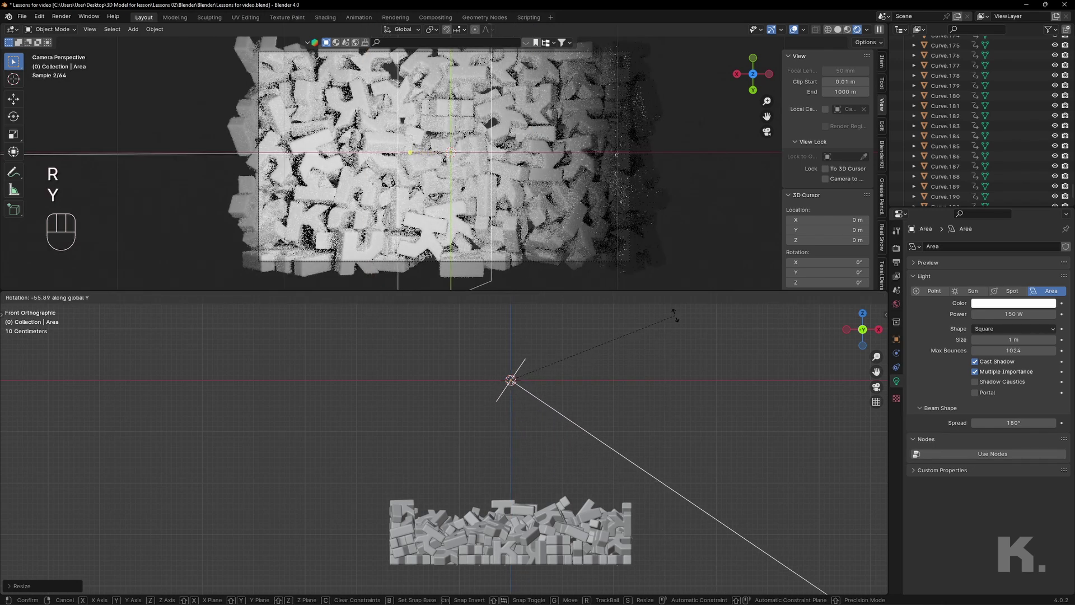
left_click(651, 448)
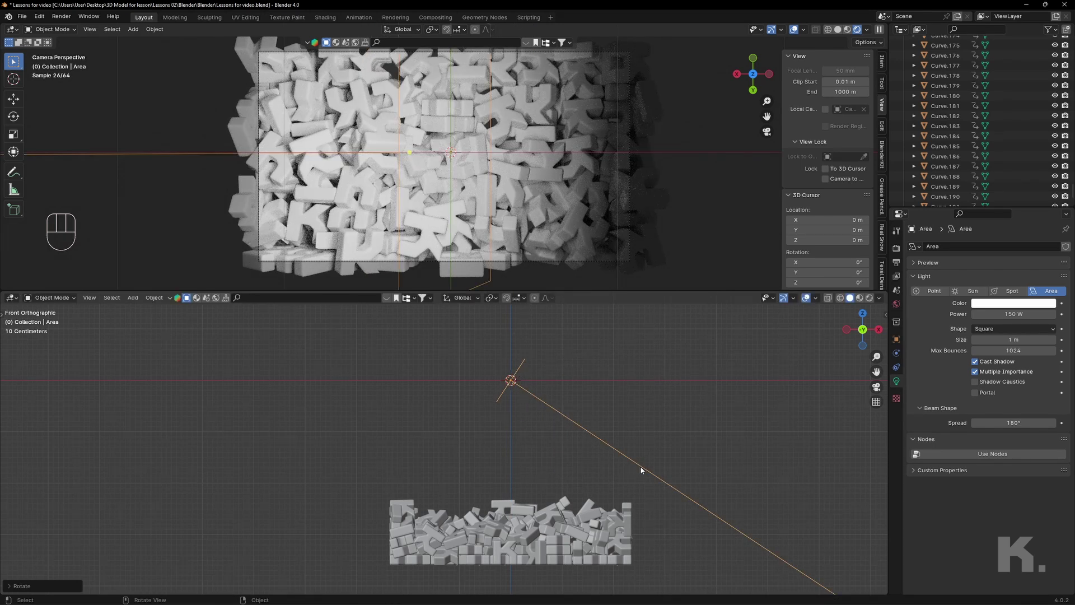
Step: Move the area light along X beyond the pile's negative X end and lower it about 0.6 m along Z
key("g")
key("x")
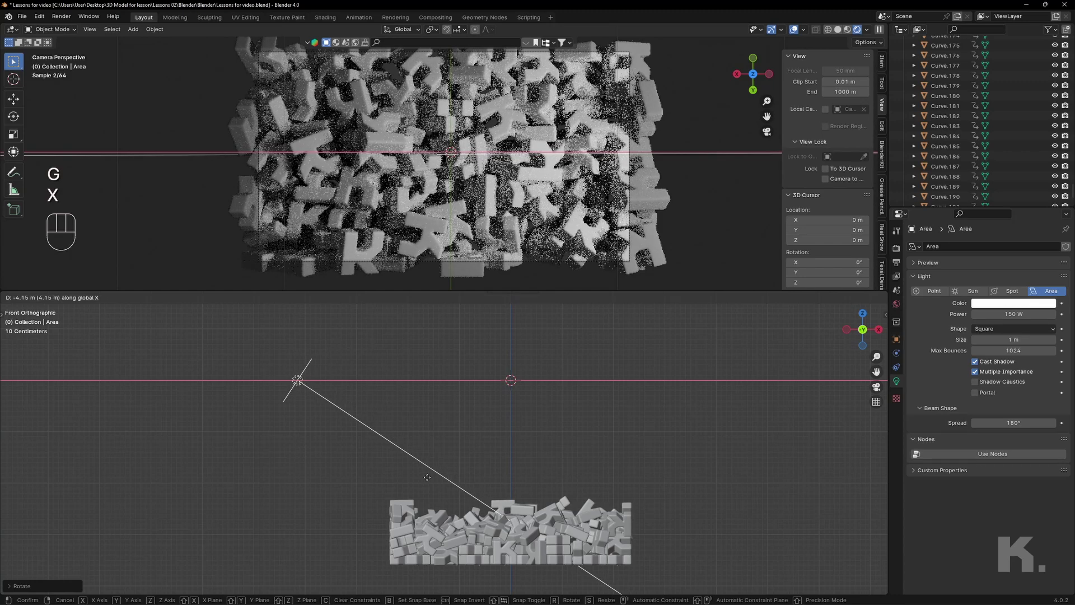
left_click(450, 481)
key("g")
key("less")
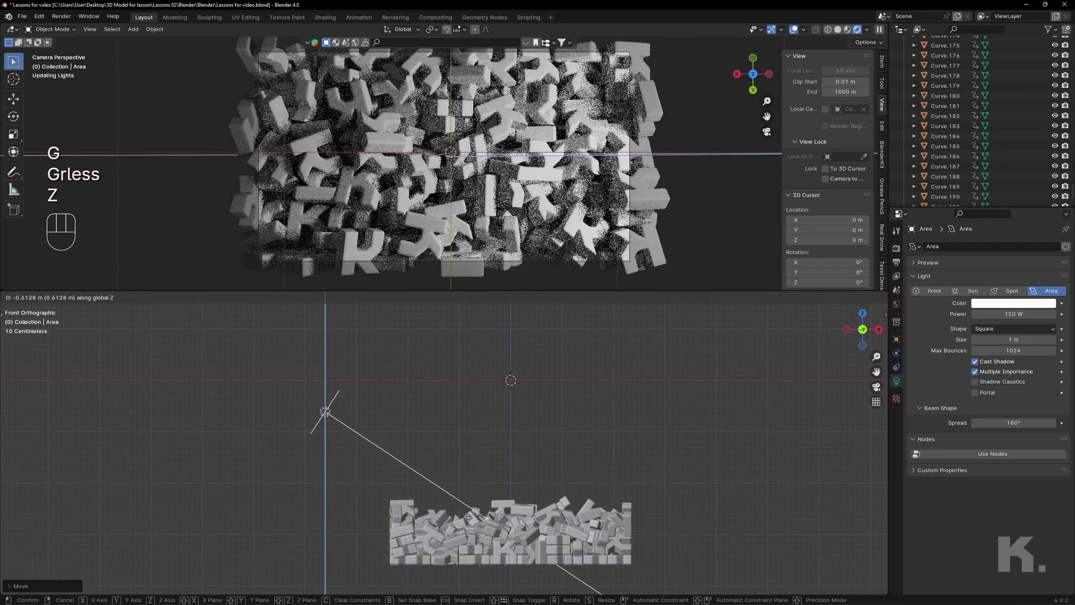
left_click(470, 519)
Step: Duplicate the area light and move the copy along X to the opposite end of the pile
mouse_move(490, 477)
middle_mouse_down()
mouse_move(468, 466)
mouse_move(510, 469)
middle_mouse_up()
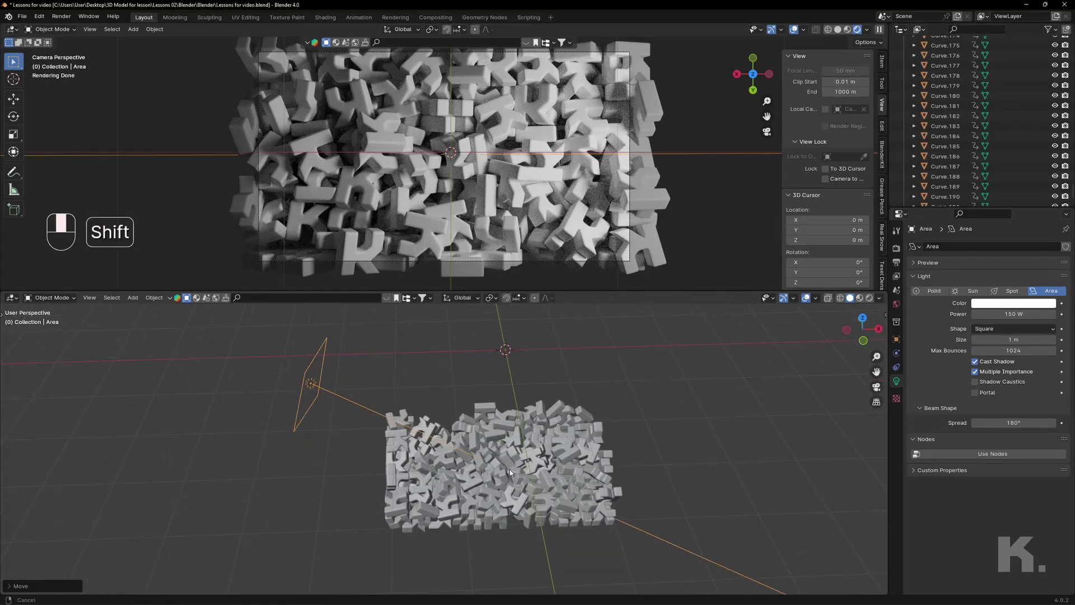
key("shift+d")
right_click(495, 443)
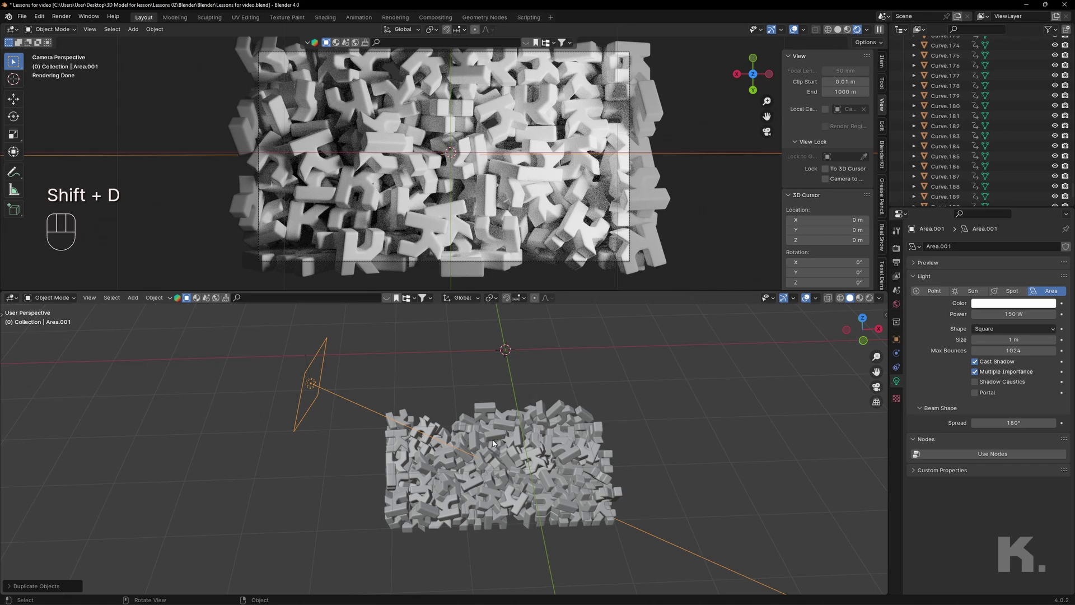
key("g")
key("x")
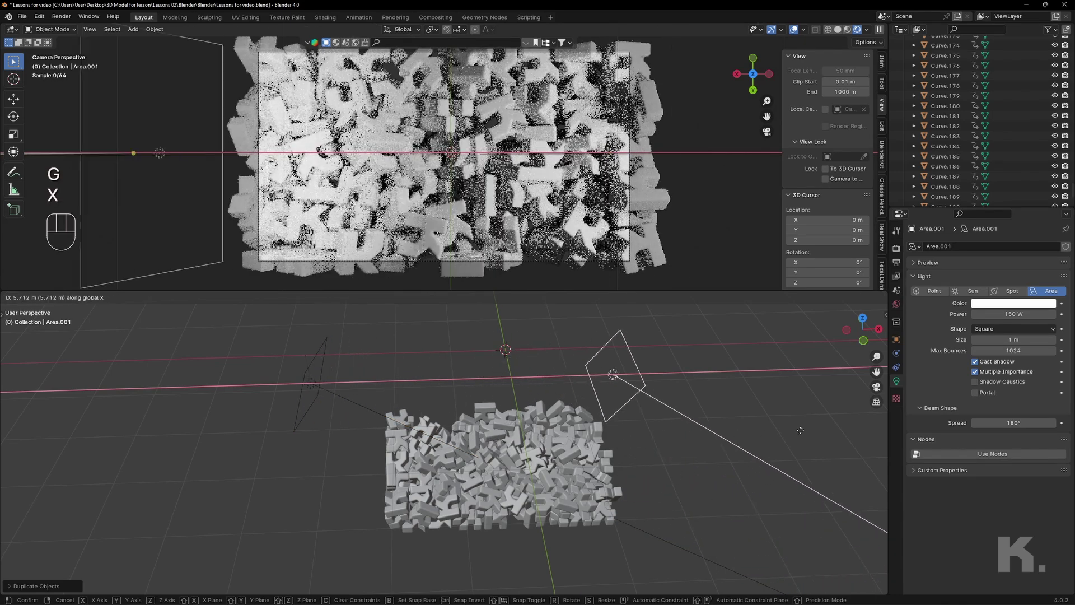
left_click(863, 439)
Step: Rotate the duplicated area light 180° around the global Z axis so it faces the pile
middle_click_drag(709, 481, 671, 450, "shift")
middle_click_drag(656, 488, 620, 442)
key("r")
type("z")
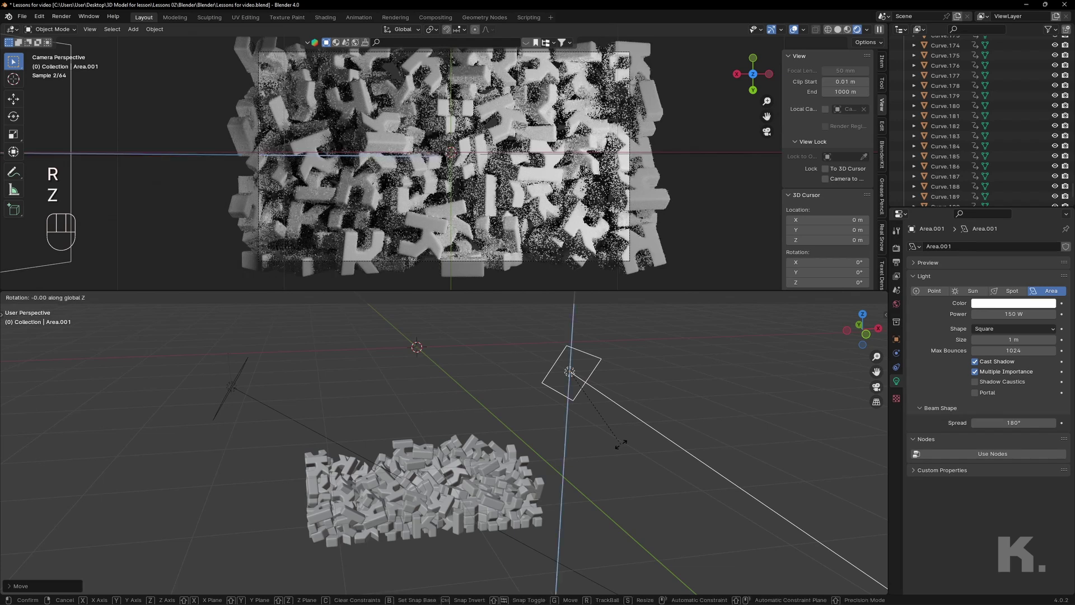
type("180")
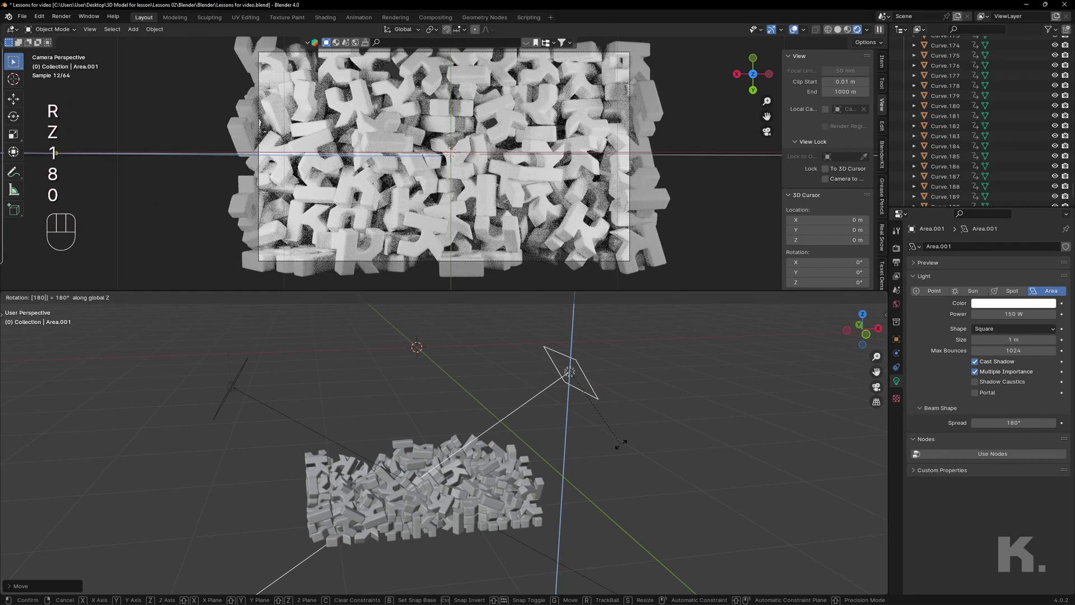
key("Return")
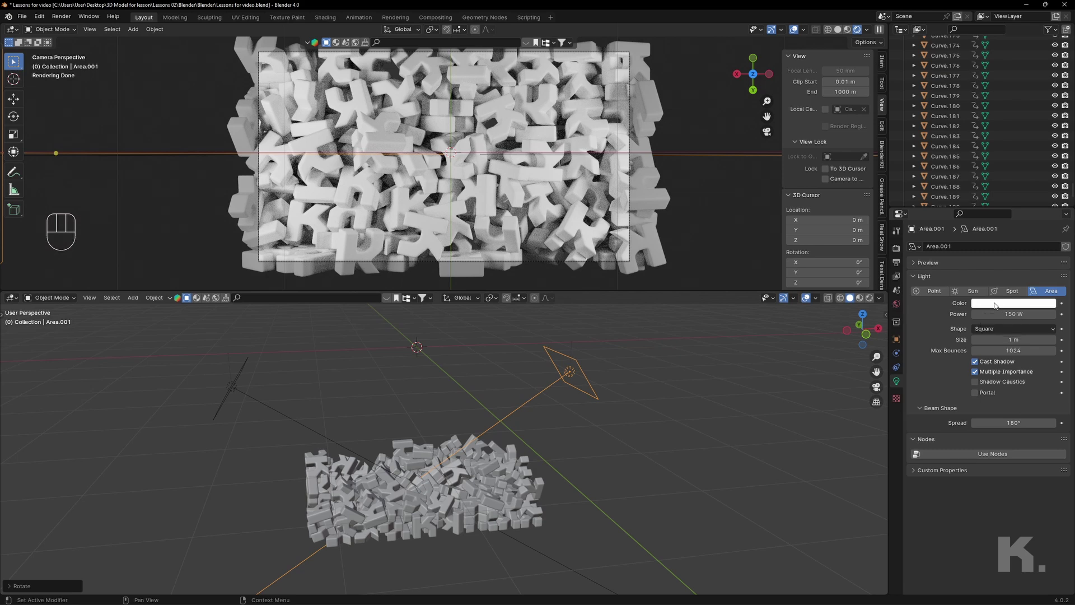
Step: Give the duplicated area light a soft pink color
left_click(995, 307)
left_click(1004, 211)
left_click(1006, 214)
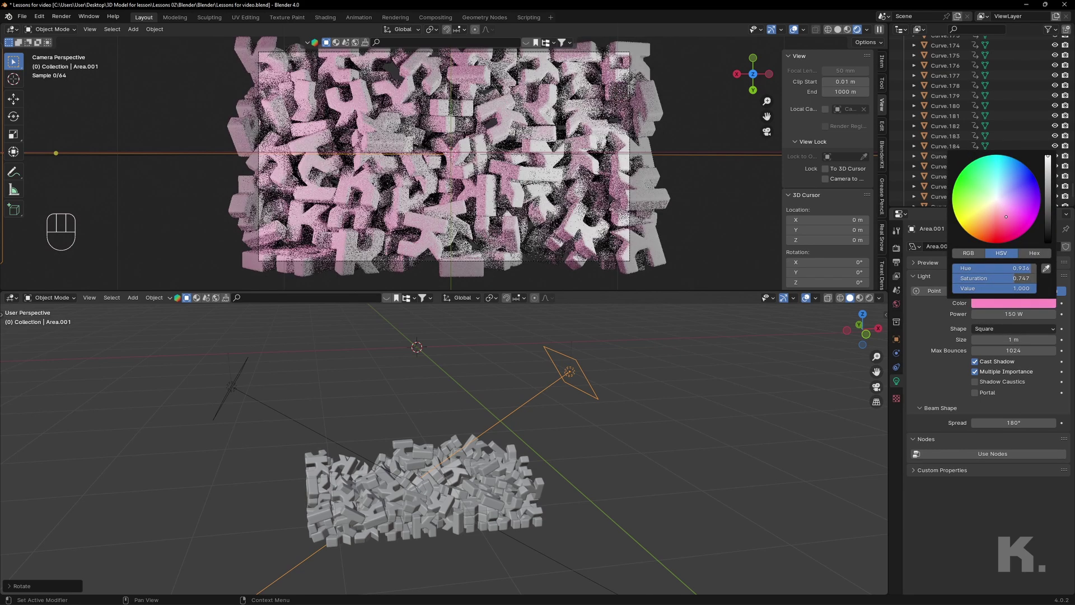
left_click_drag(1003, 213, 1002, 212)
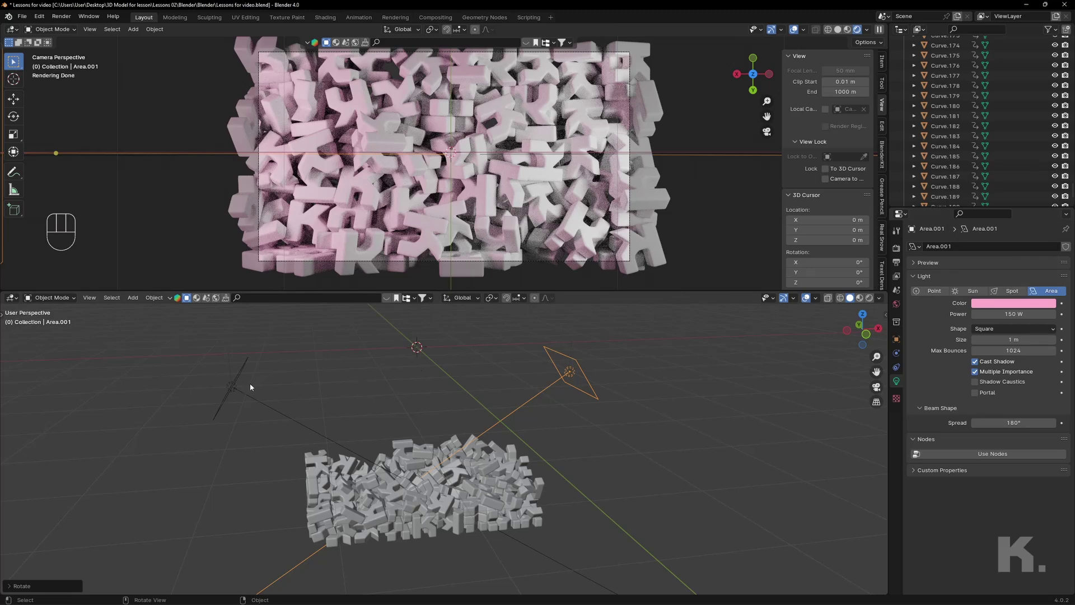
Step: Give the original area light on the negative X side a pale cyan color
left_click(236, 387)
left_click(996, 303)
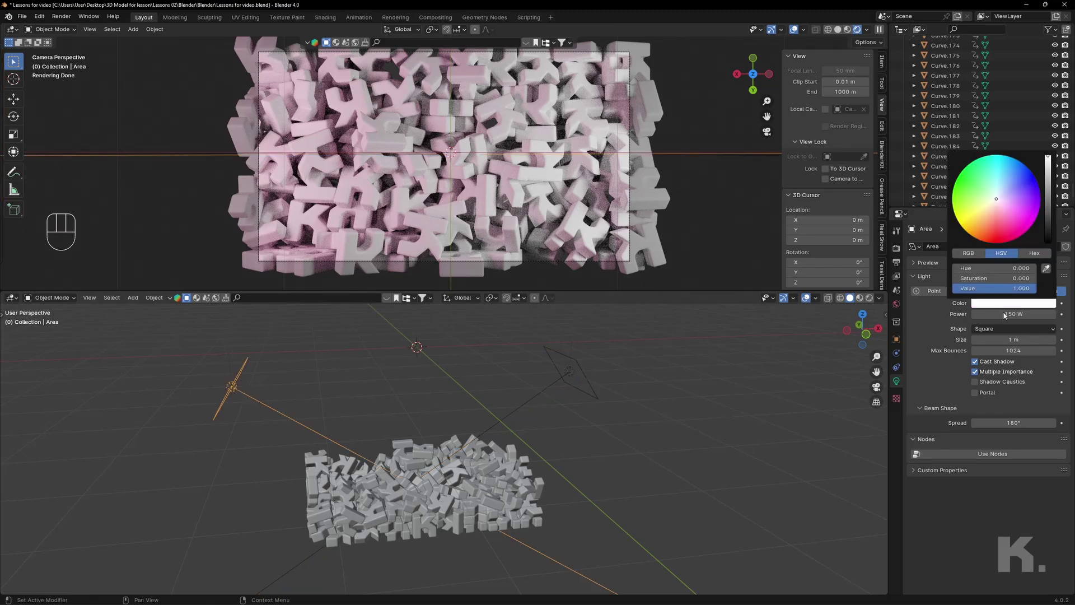
left_click_drag(995, 205, 999, 187)
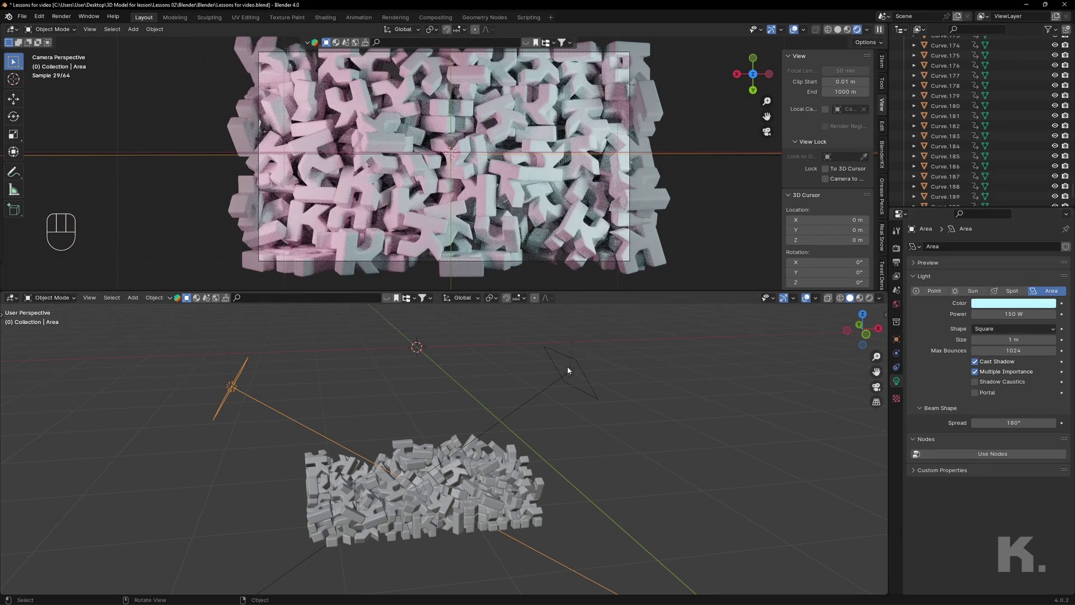
key("shift+a")
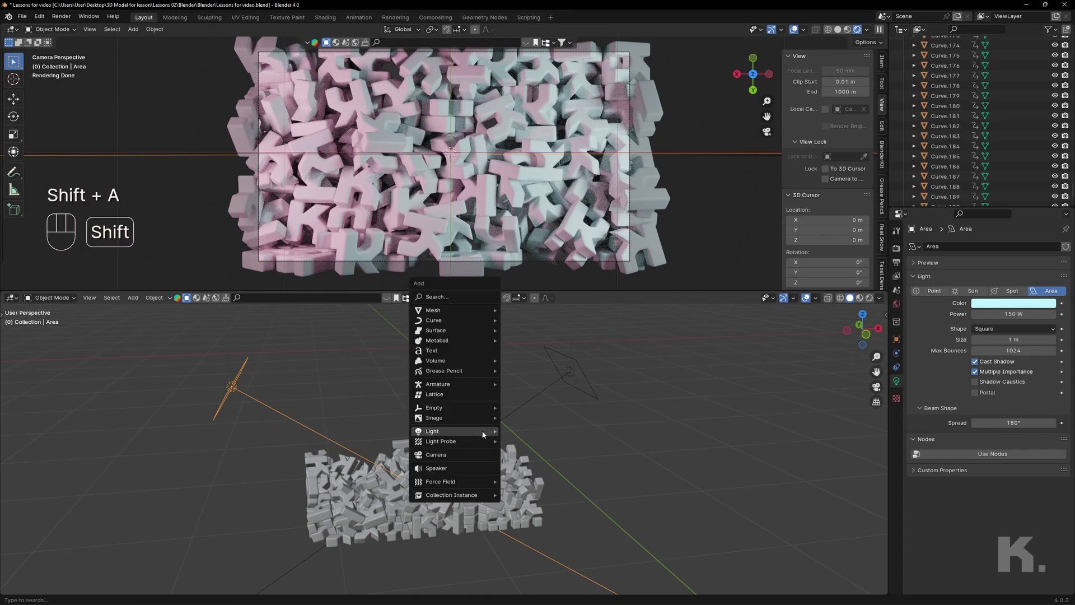
mouse_move(483, 434)
left_click(522, 452)
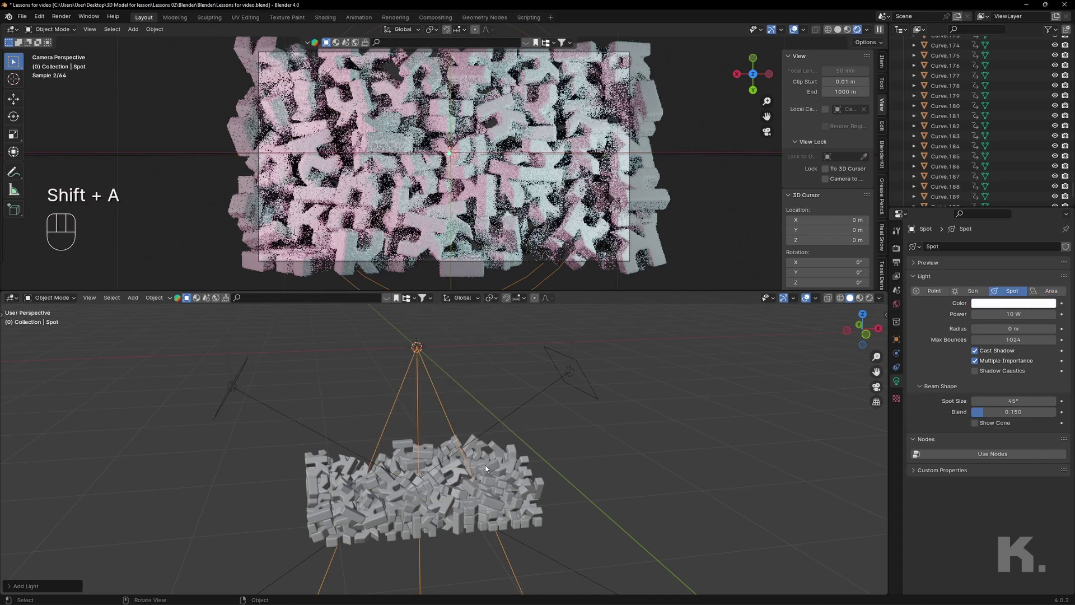
key("x")
left_click(425, 361)
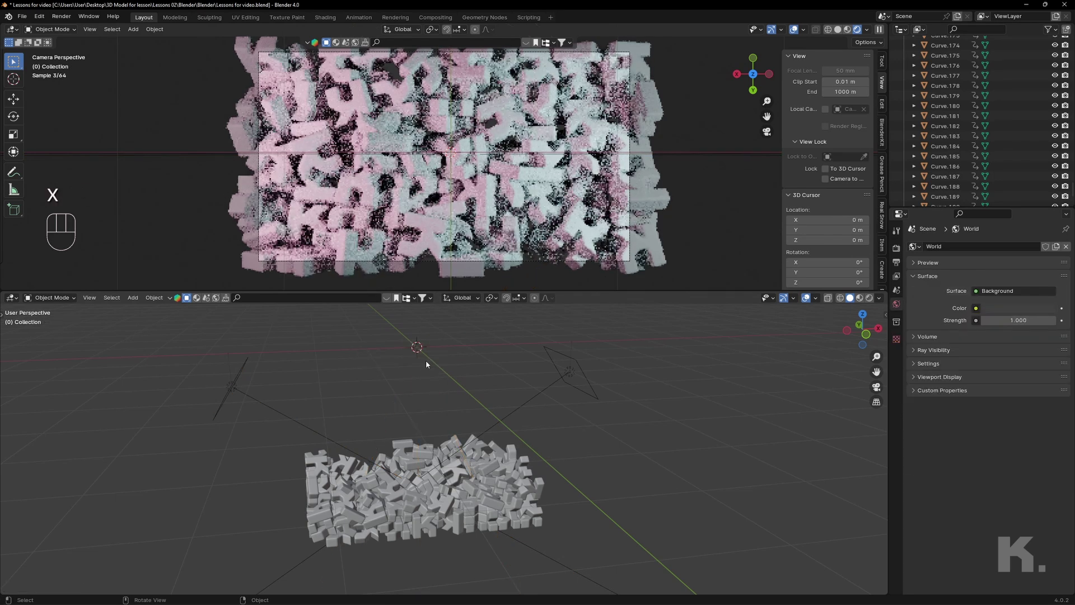
Step: Add a third area light and move it down along Z to sit below the pile of letters
key("shift+a")
mouse_move(429, 368)
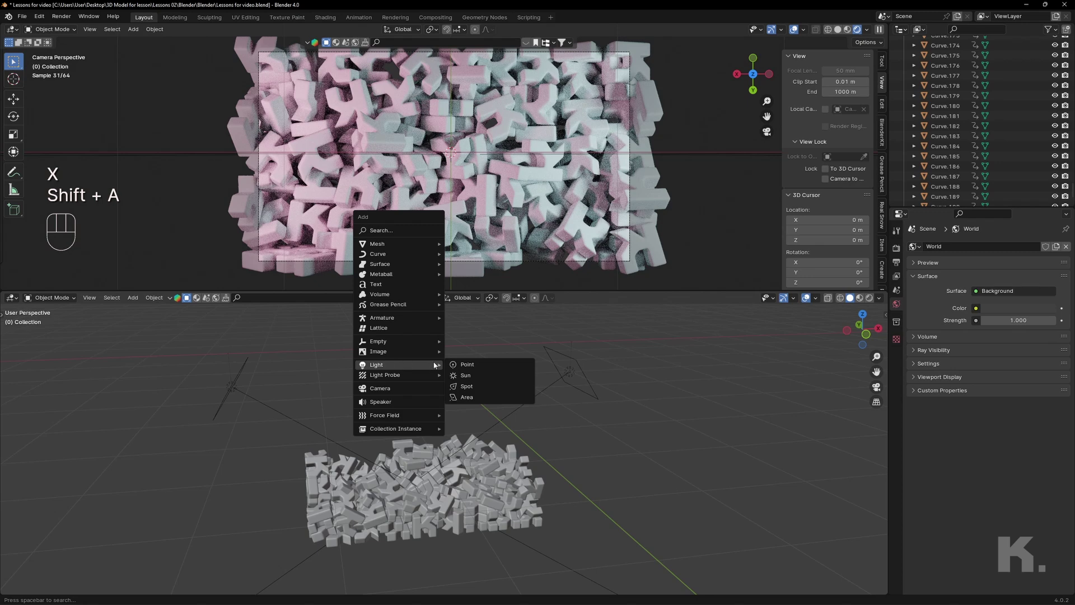
left_click(468, 399)
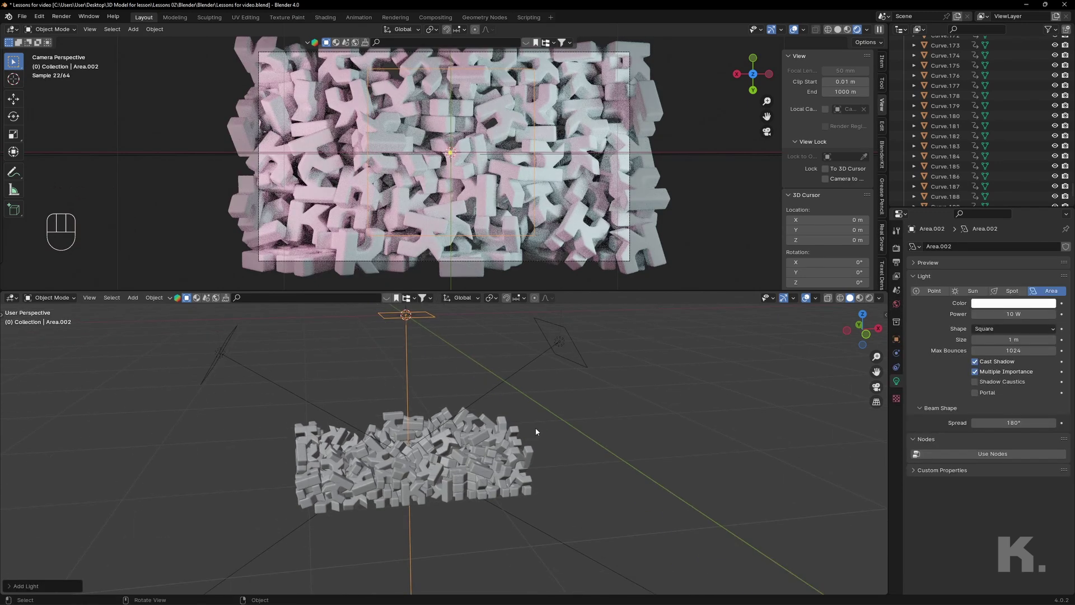
key("g")
key("z")
left_click(501, 505)
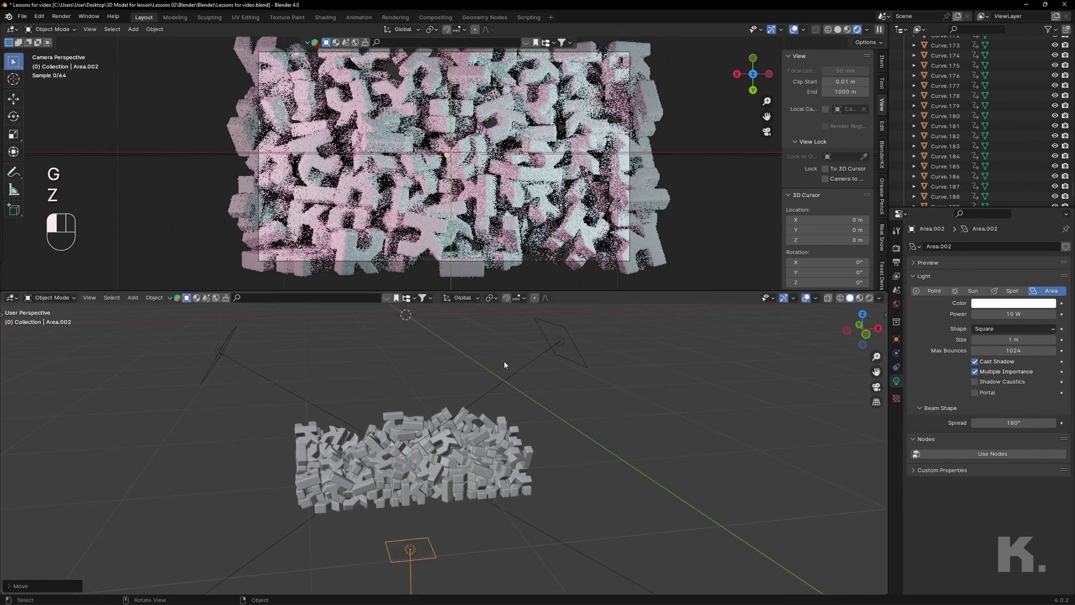
Step: In the front view, rotate the lower area light 180° around the global Y axis so it shines up at the pile
middle_click_drag(500, 505, 497, 444, "shift")
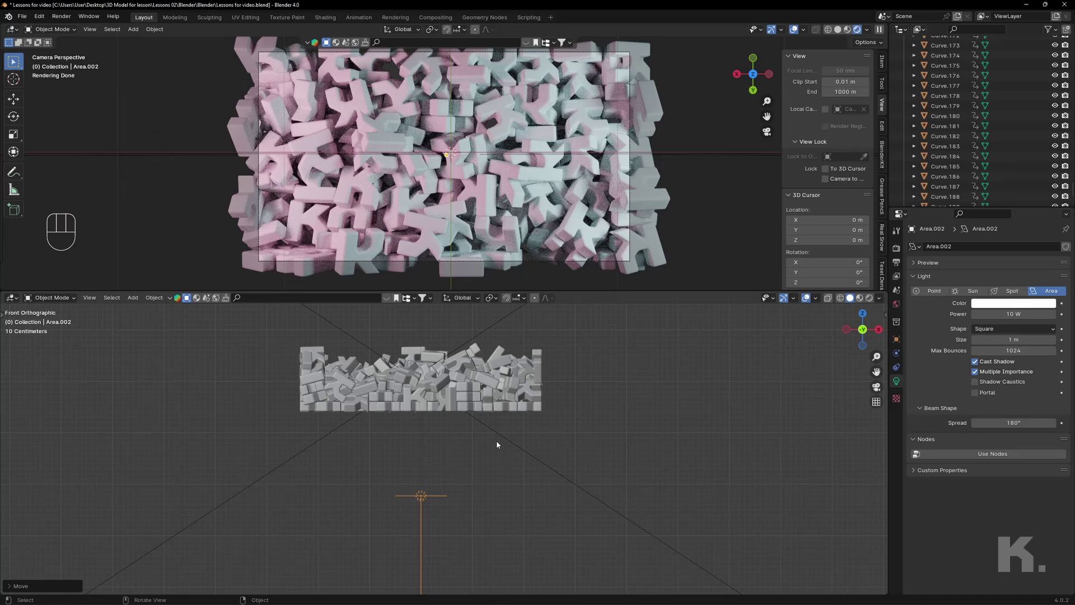
key("r")
key("t")
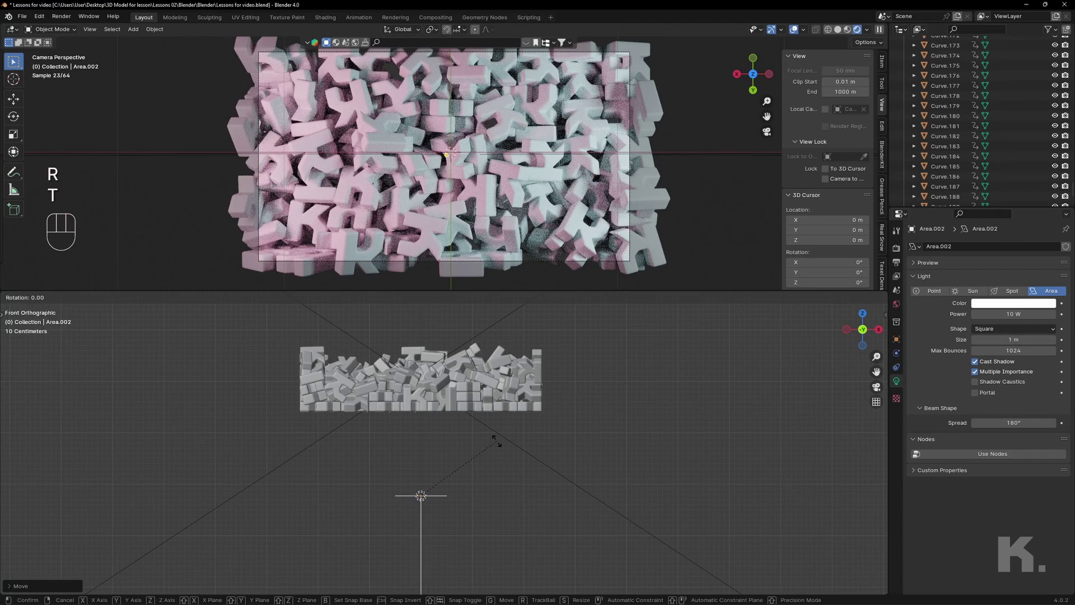
left_click(497, 441)
type("ry")
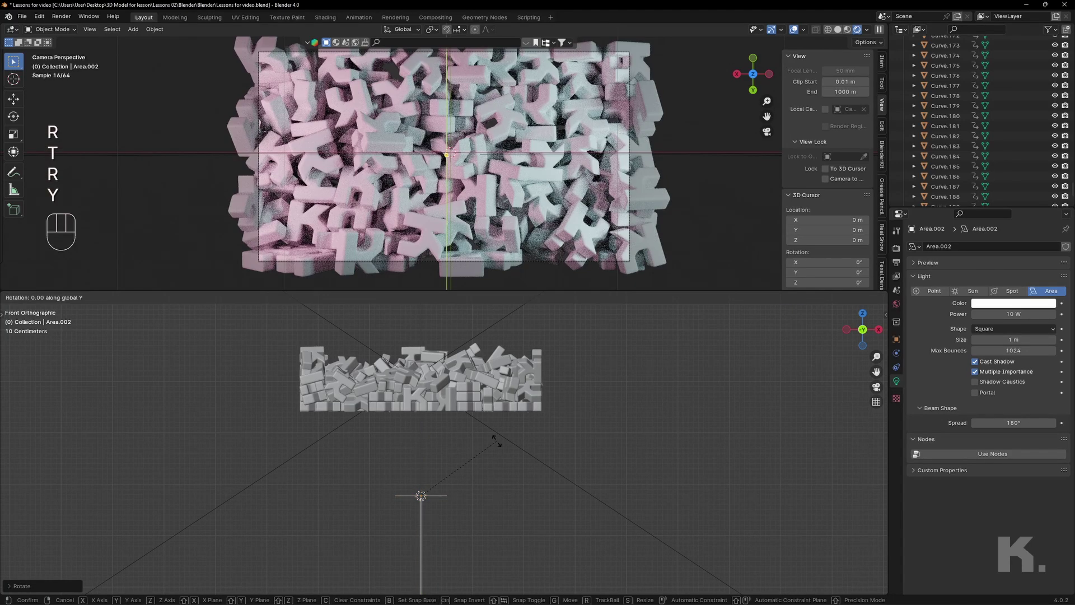
type("180")
key("Return")
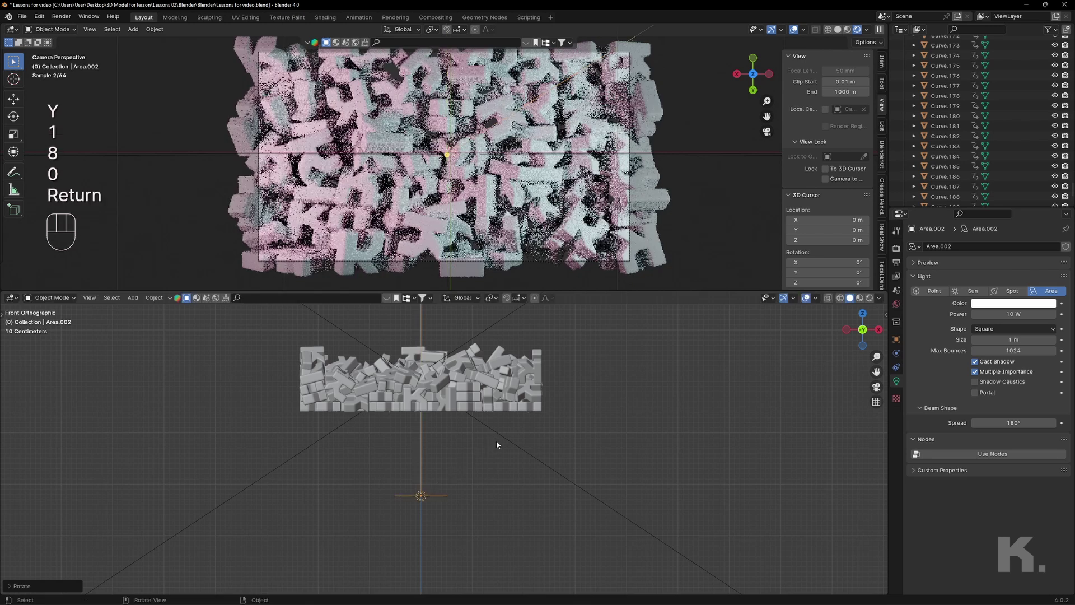
Step: Set the lower area light's power to 500 W
left_click(1015, 313)
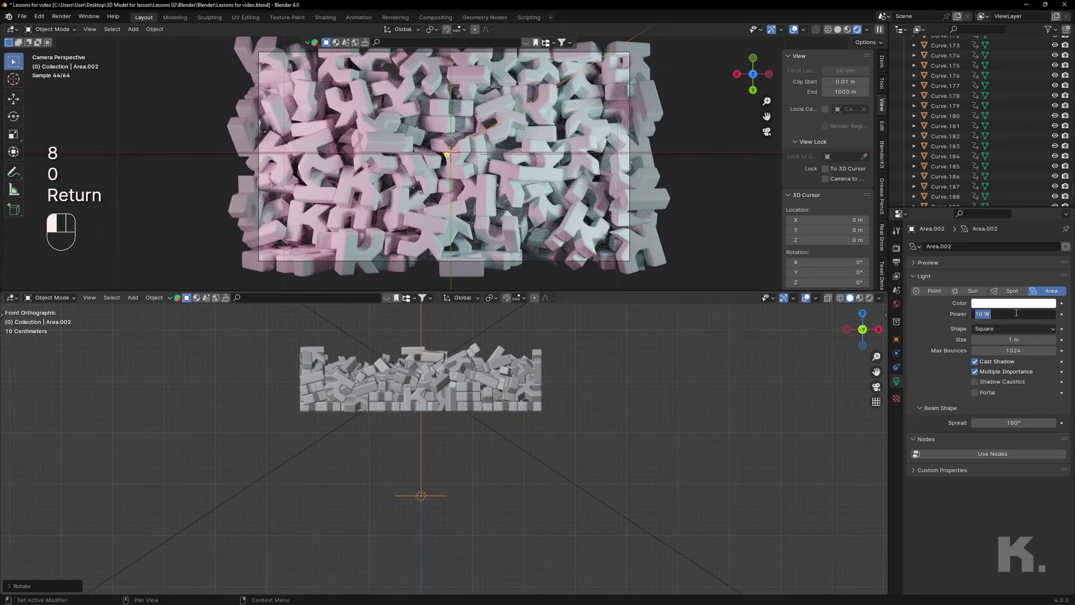
type("500")
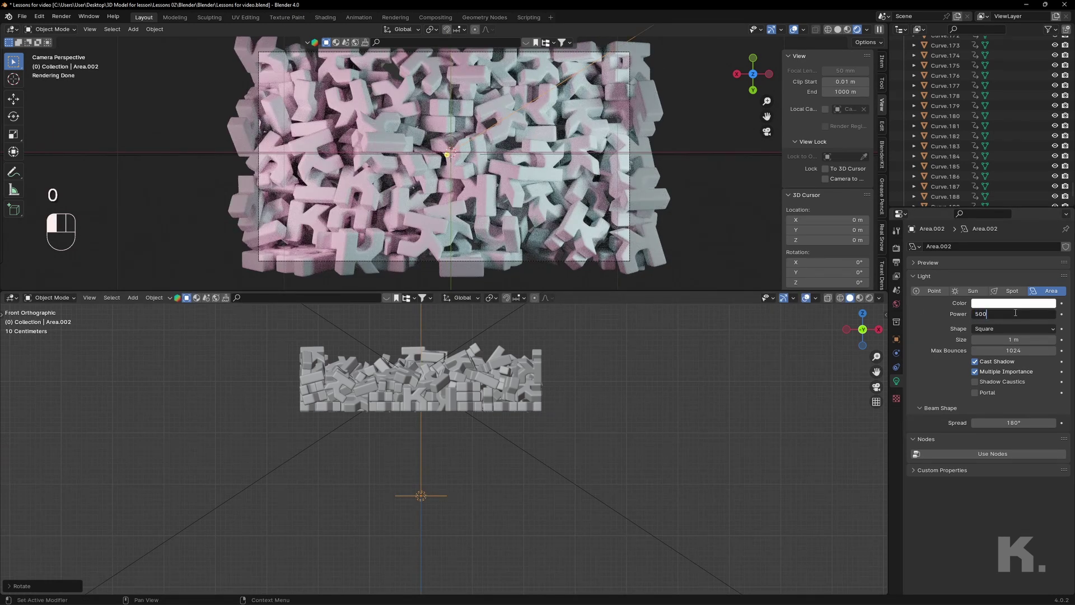
key("Return")
Step: Scale up the lower area light and stretch it along global X so it covers the pile's whole footprint
middle_click_drag(451, 492, 476, 480)
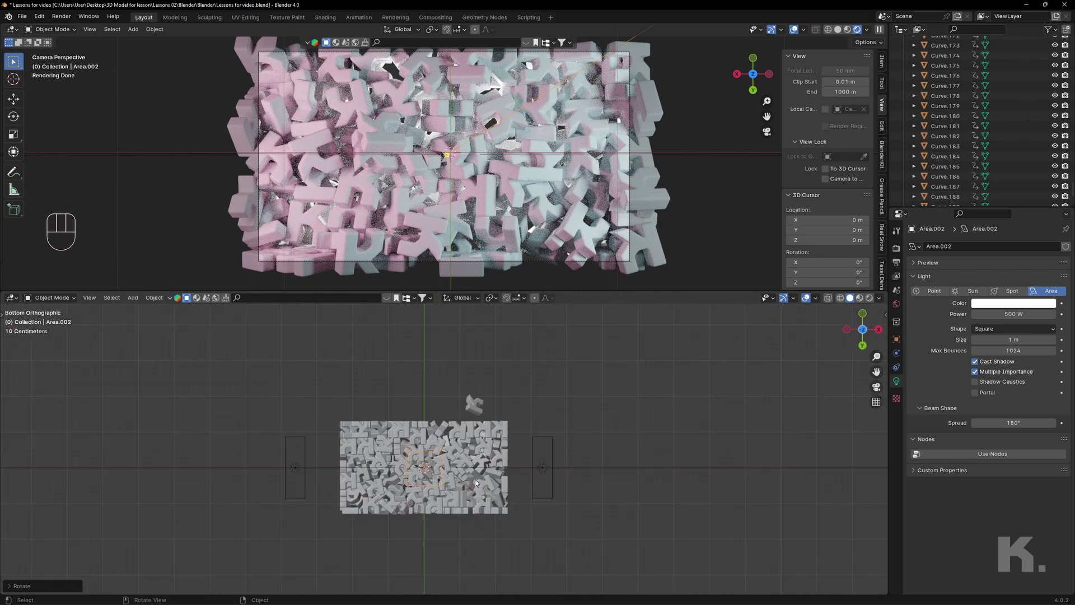
key("s")
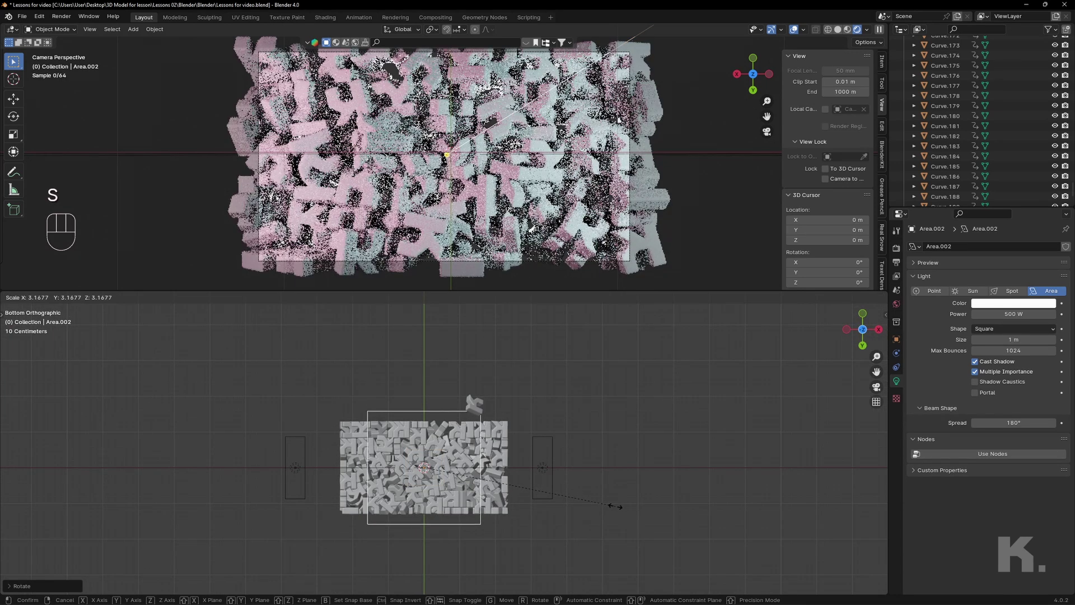
key("s")
key("x")
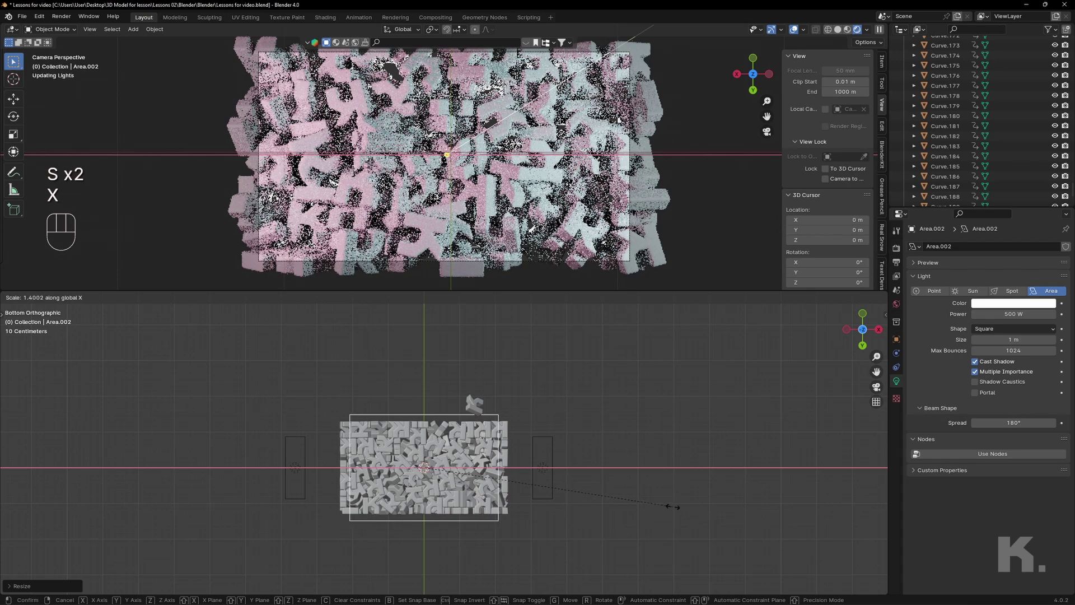
left_click(727, 506)
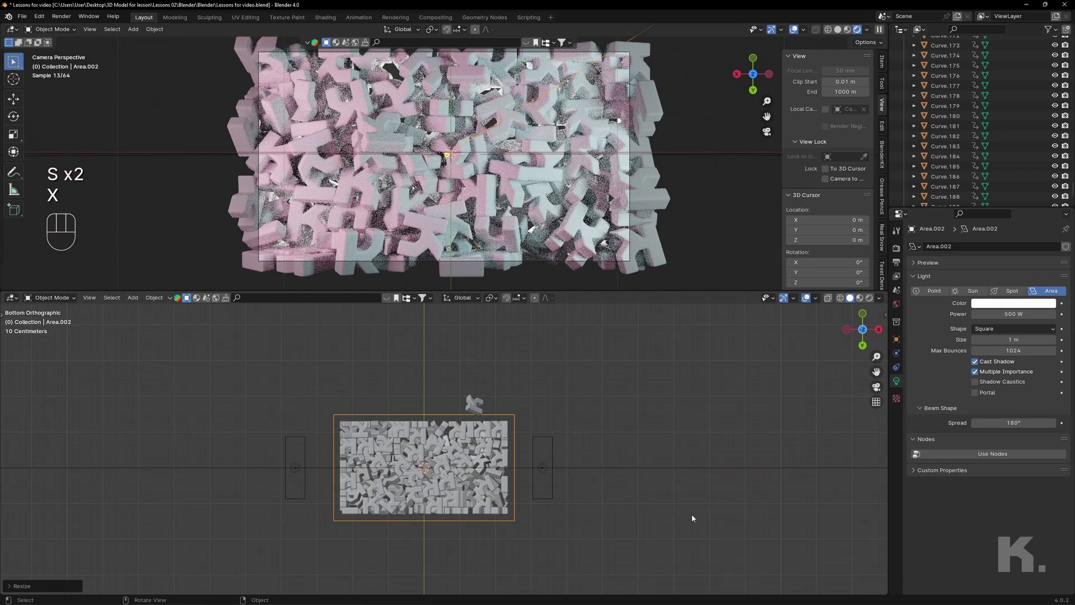
Step: Set the lower area light's beam spread to 90° and save the file
middle_click_drag(644, 370, 599, 563)
left_click(1014, 423)
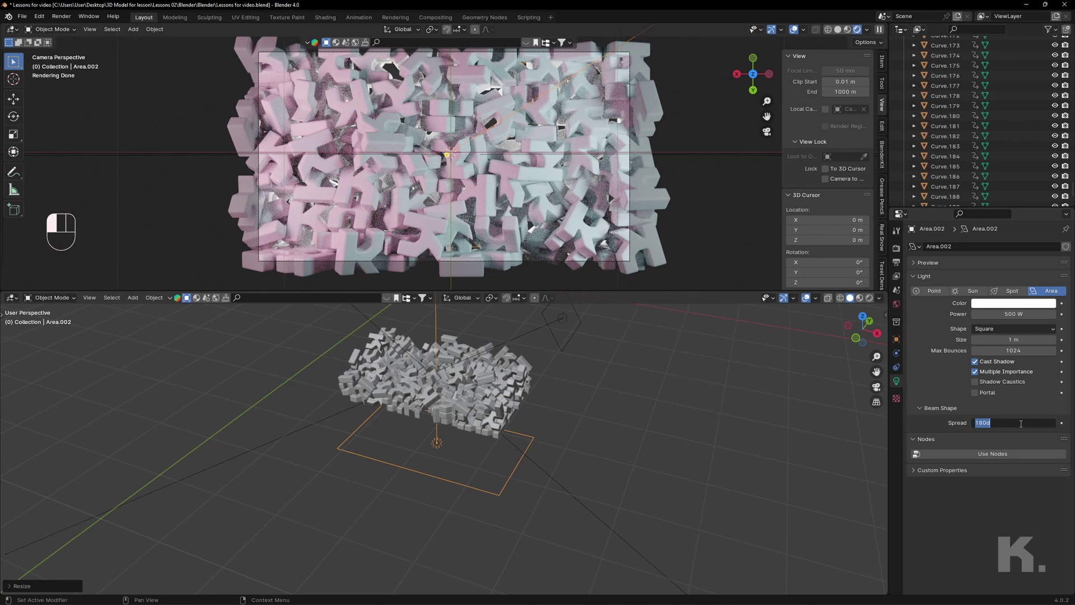
type("90")
key("Return")
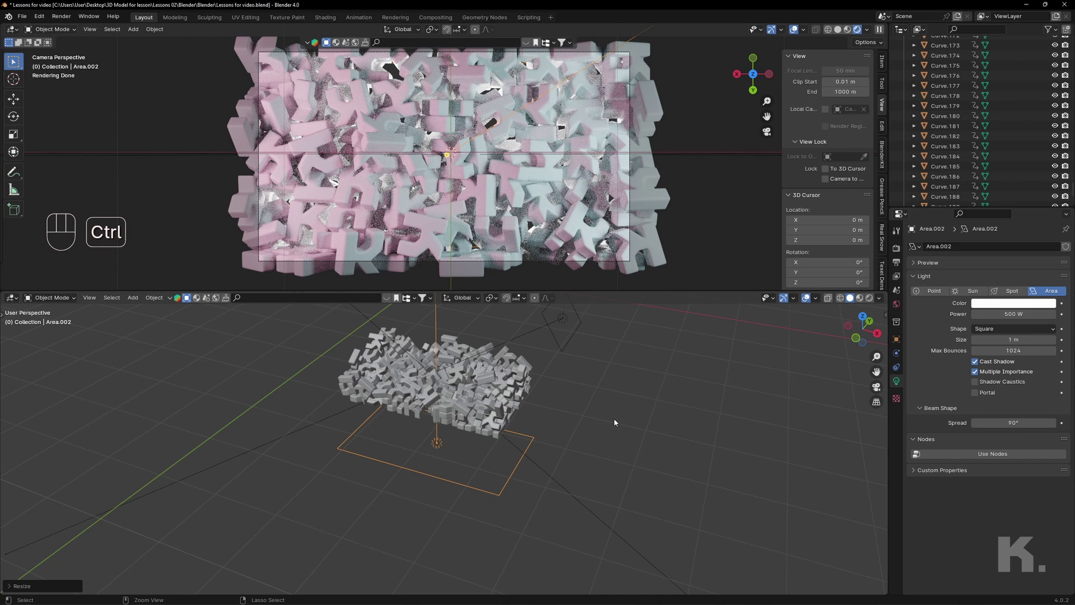
key("ctrl+s")
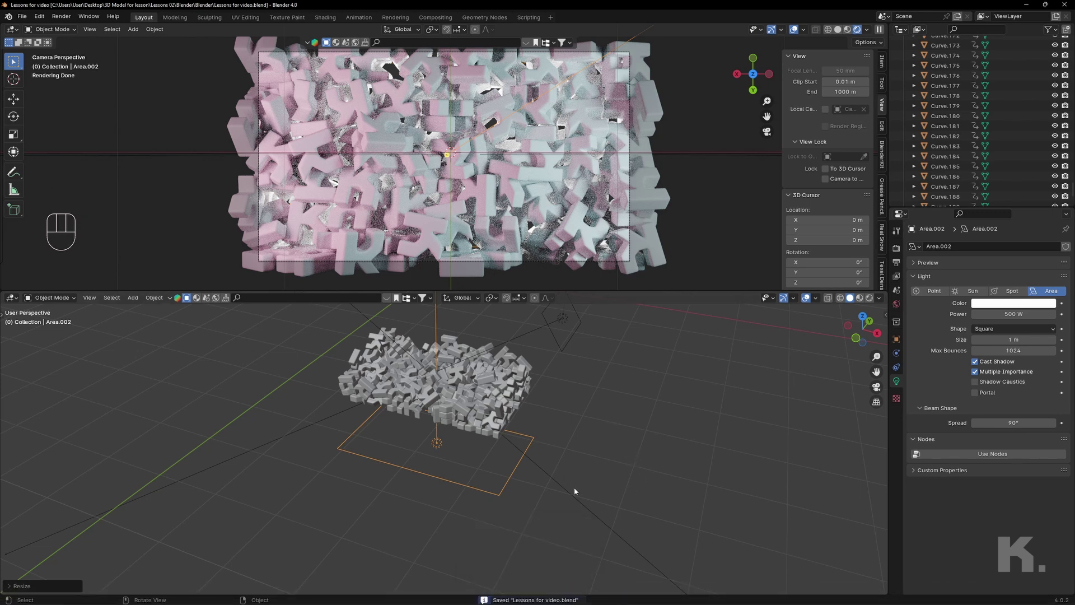
middle_click_drag(556, 361, 556, 442, "shift")
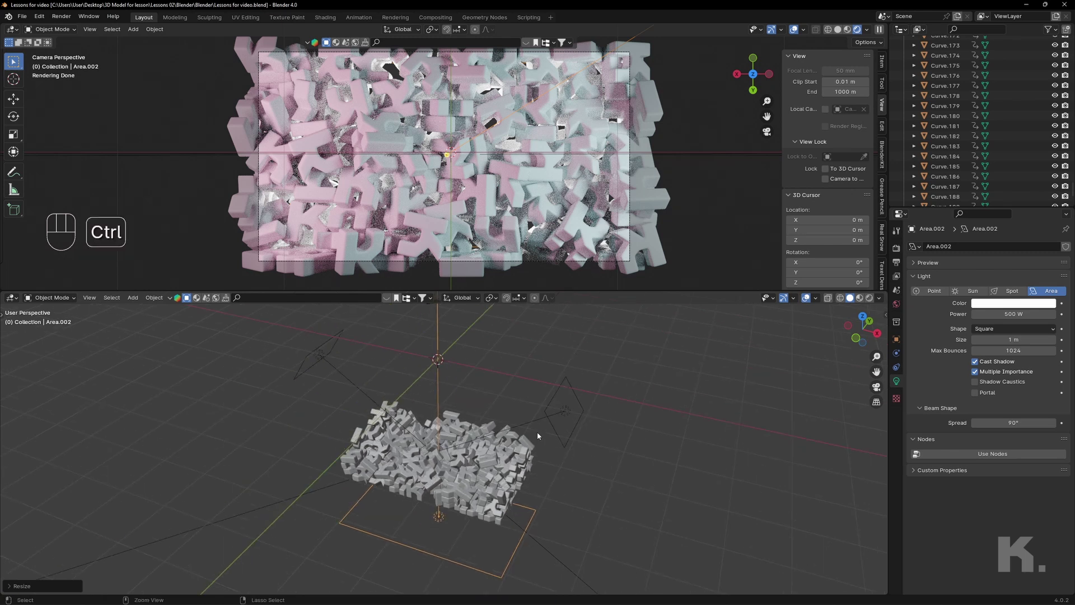
key("ctrl+s")
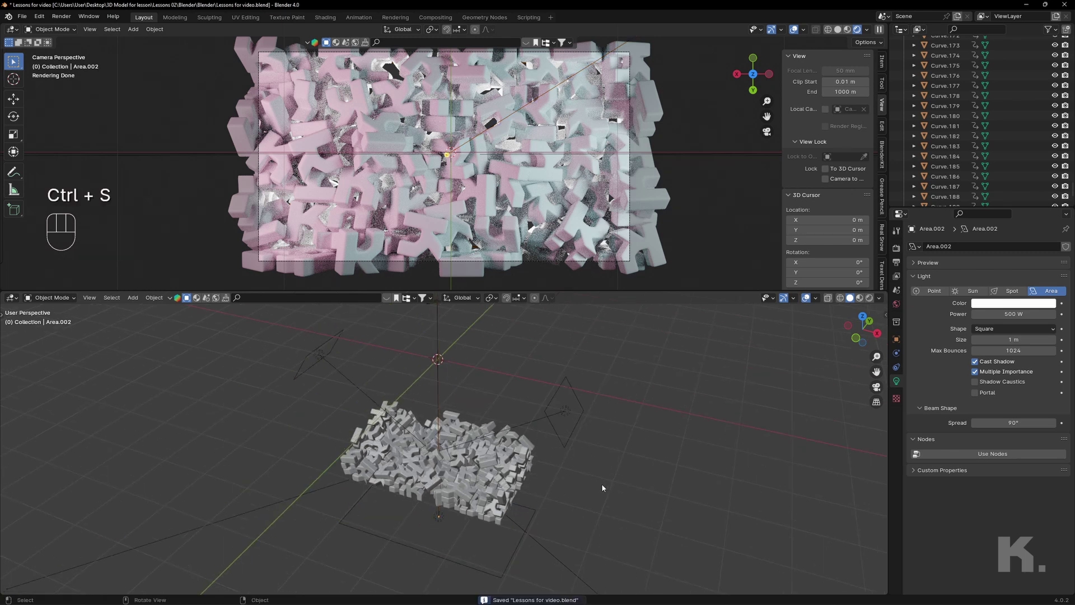
Step: Switch the lower viewport to the Shader Editor and select one of the K letters to show its material nodes
middle_click_drag(601, 483, 584, 432, "shift")
scroll(576, 429, "down", 2)
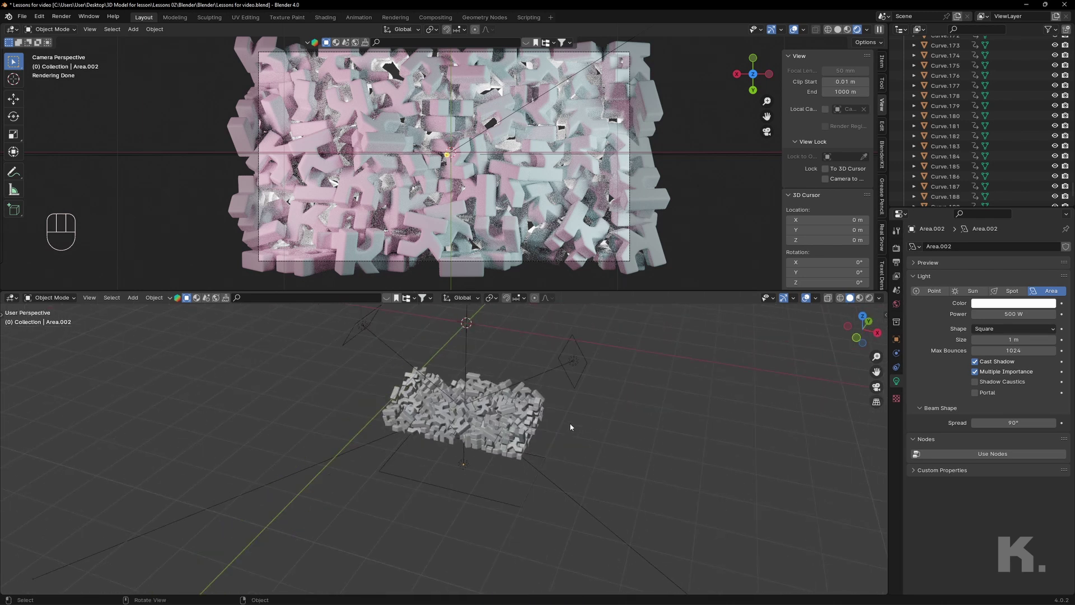
left_click(12, 298)
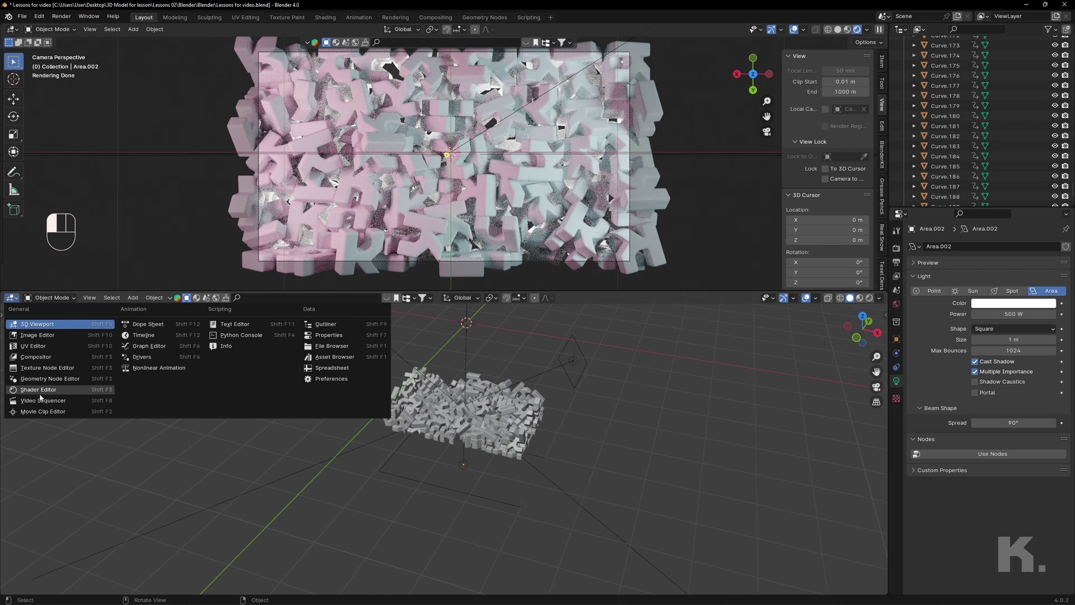
left_click(35, 390)
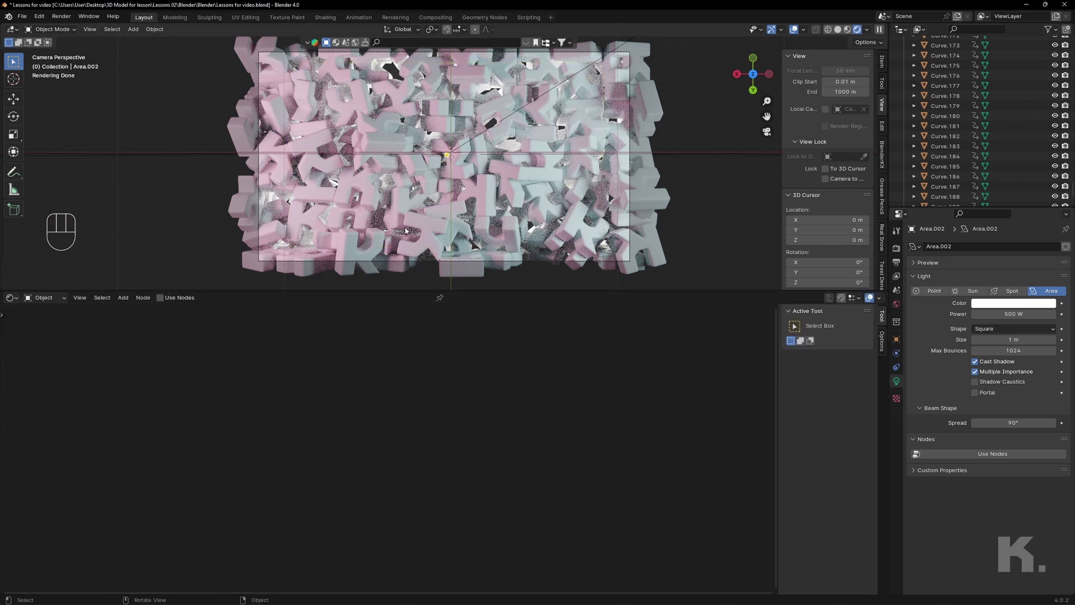
left_click(361, 182)
middle_click_drag(490, 537, 487, 458)
scroll(476, 430, "up", 7)
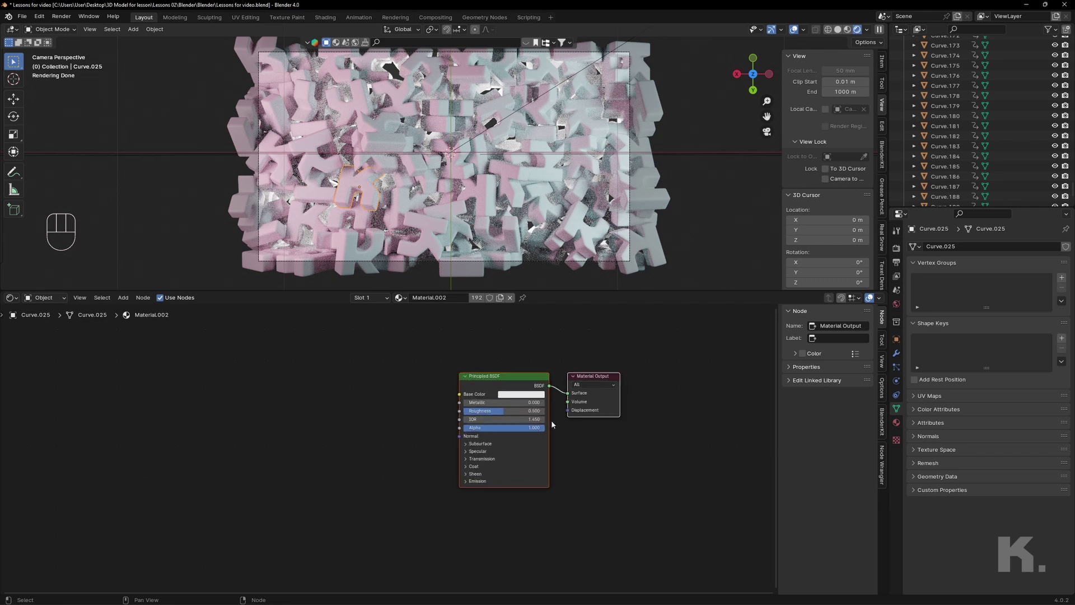
Step: Give the letters' Principled BSDF a pale pink base color with hue 0.861, saturation 0.429 and value 0.800
scroll(551, 420, "up", 3)
left_click_drag(540, 355, 485, 363)
left_click(525, 376)
left_click(560, 259)
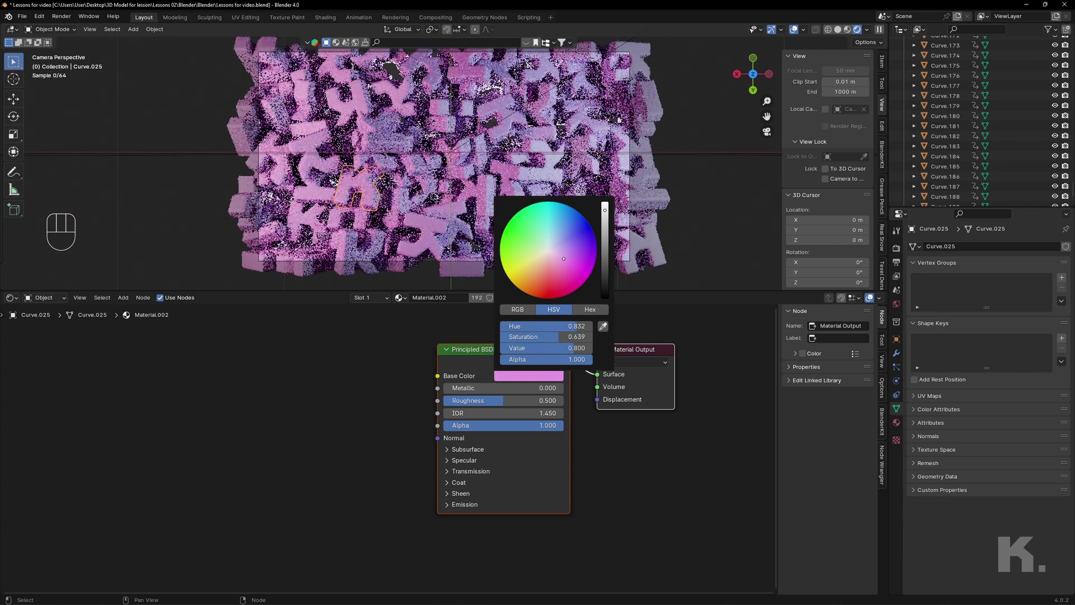
left_click_drag(560, 258, 557, 256)
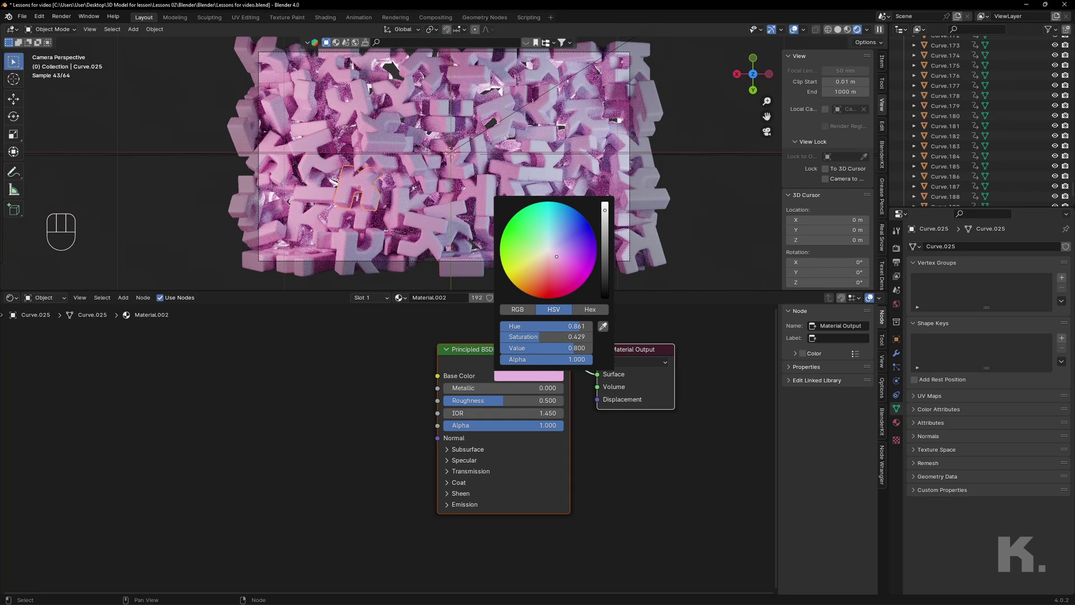
Step: Set the Principled BSDF's metallic value to 0.05
left_click(510, 387)
type("0.0")
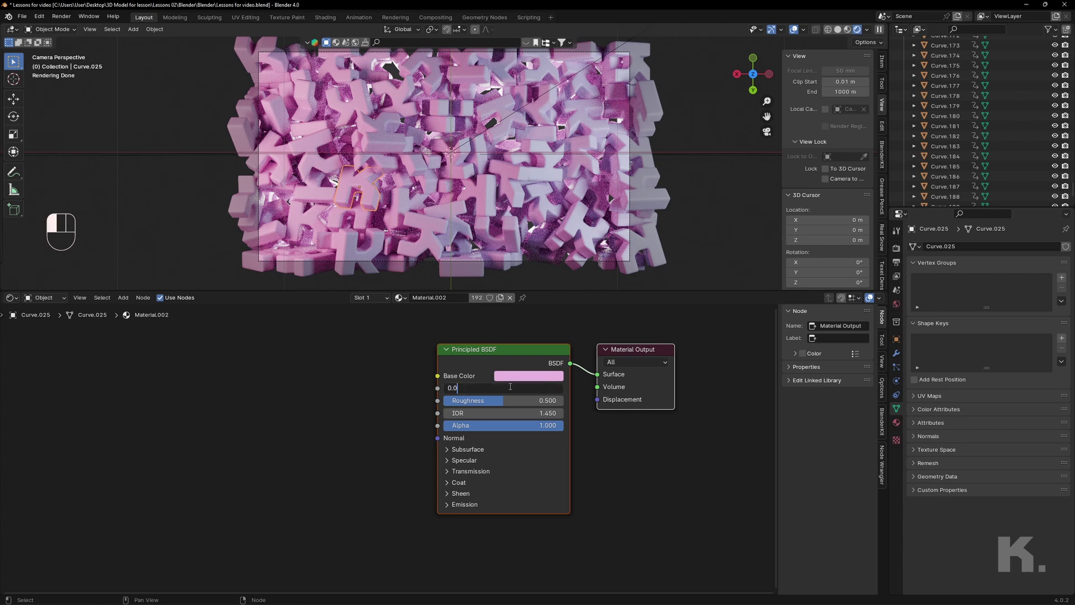
type("5")
key("Return")
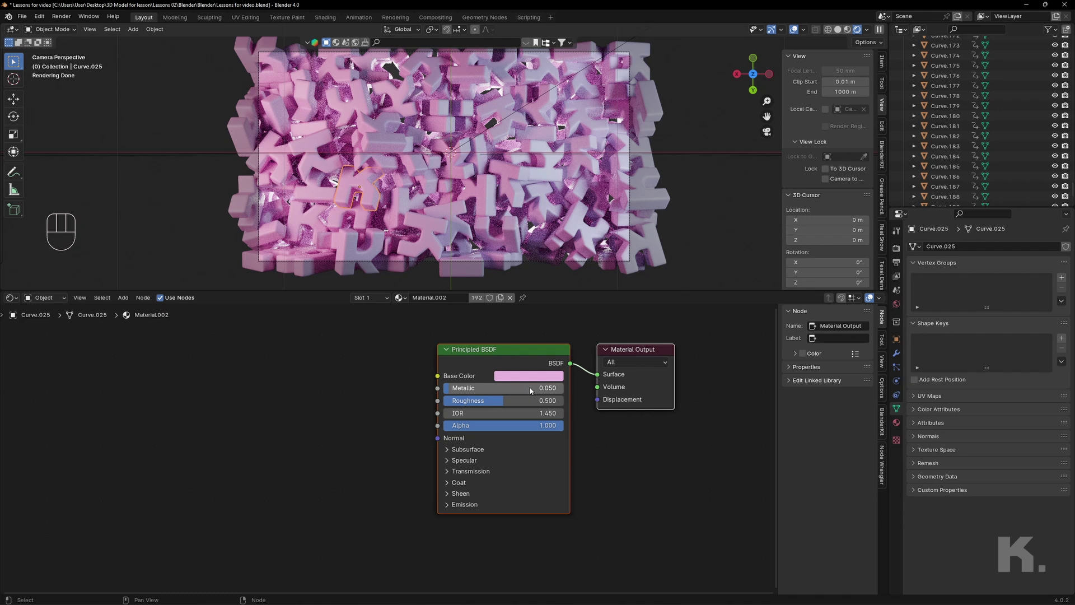
left_click(349, 440)
Step: Add a Color Ramp node and place it in front of the Principled BSDF's inputs
middle_click_drag(299, 438, 421, 442)
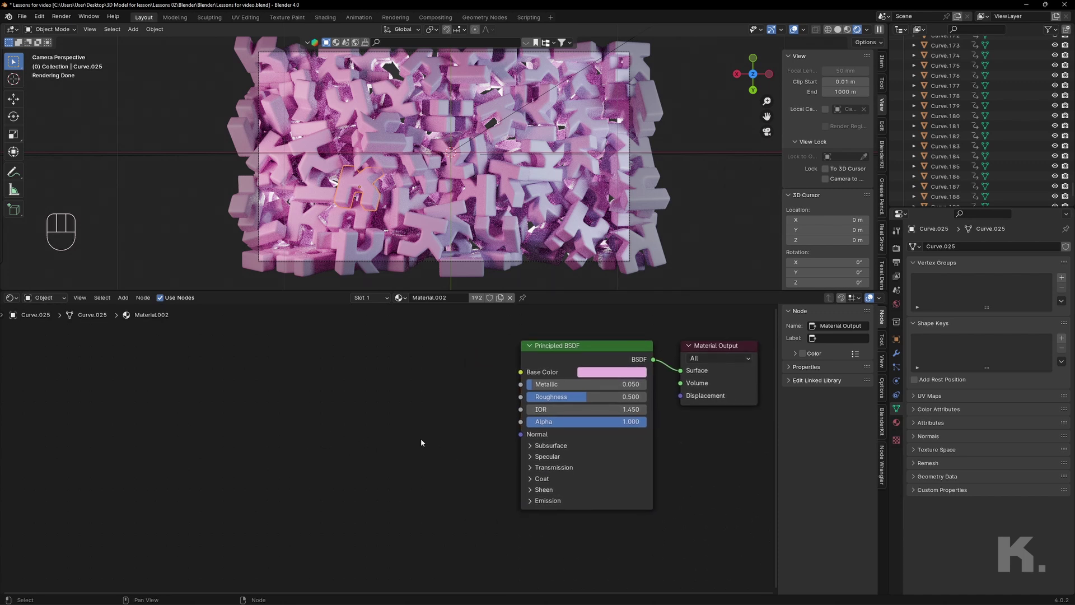
key("shift+a")
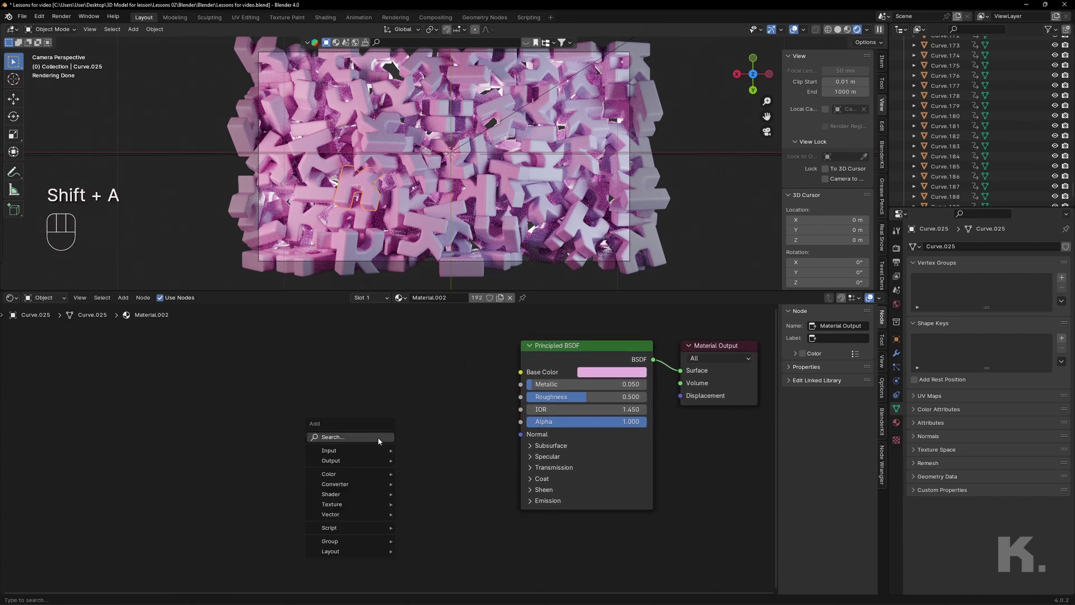
type("color ramp")
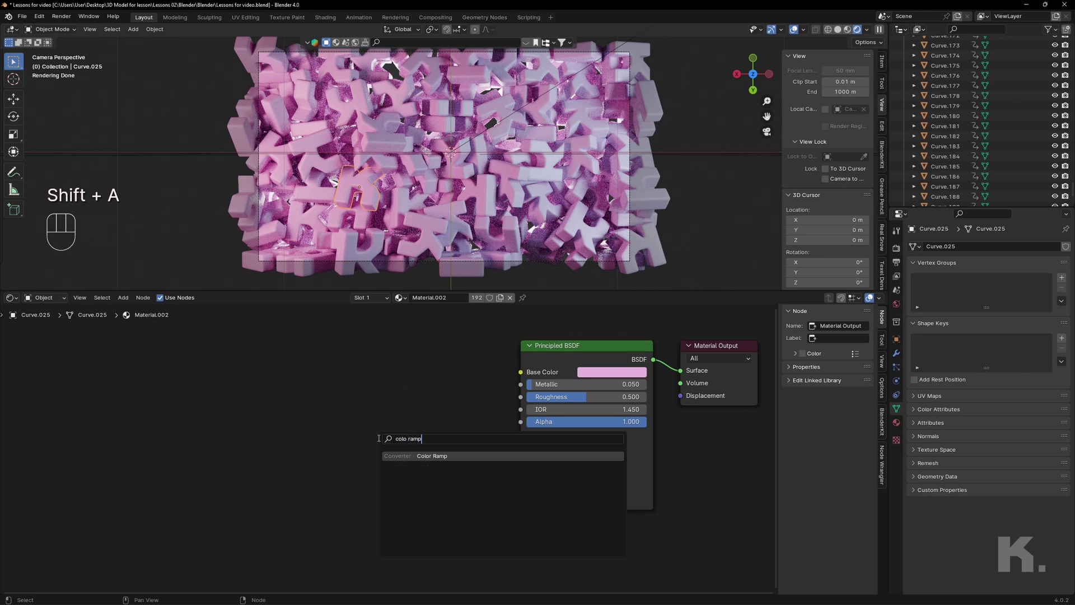
key("Return")
left_click(318, 392)
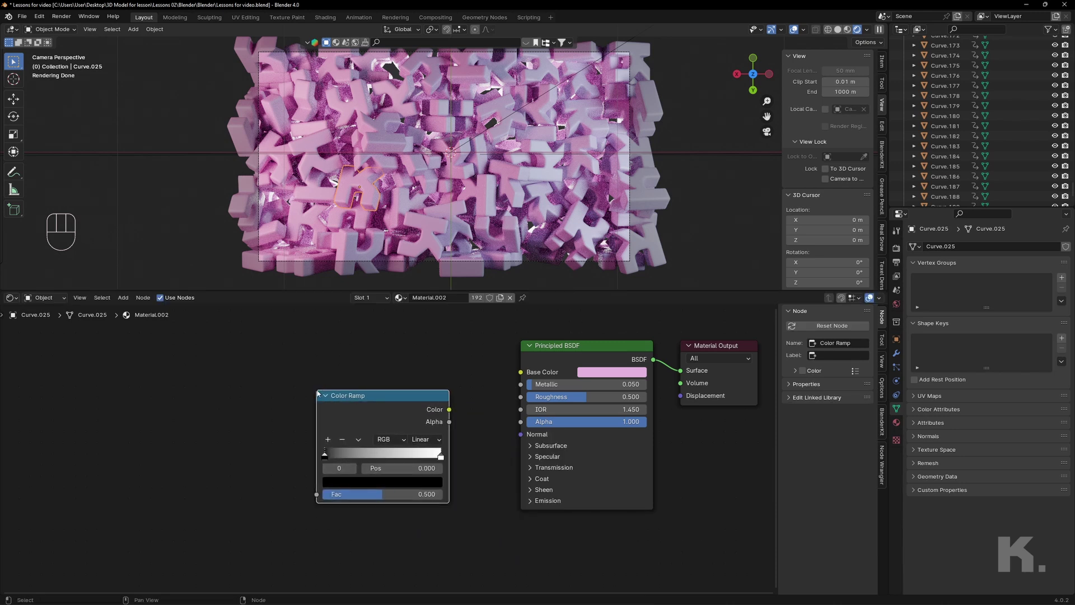
Step: Reposition the Color Ramp and generate Texture Coordinate, Mapping and Image Texture nodes for it with Node Wrangler
scroll(301, 398, "down", 1)
scroll(301, 398, "down", 2)
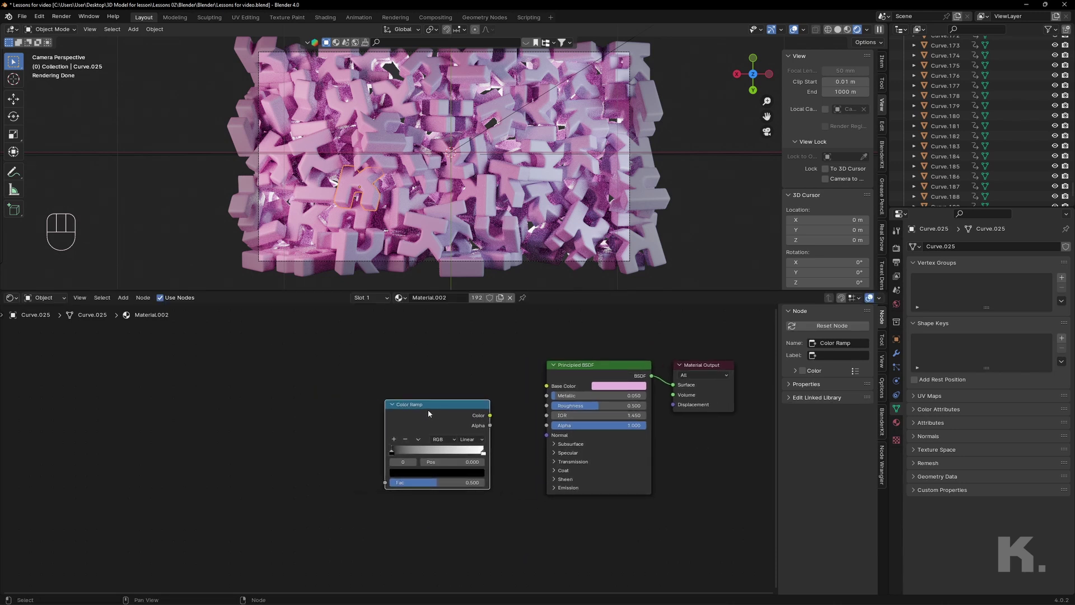
mouse_move(428, 413)
left_mouse_down()
mouse_move(412, 405)
mouse_move(418, 420)
left_mouse_up()
key("ctrl+t")
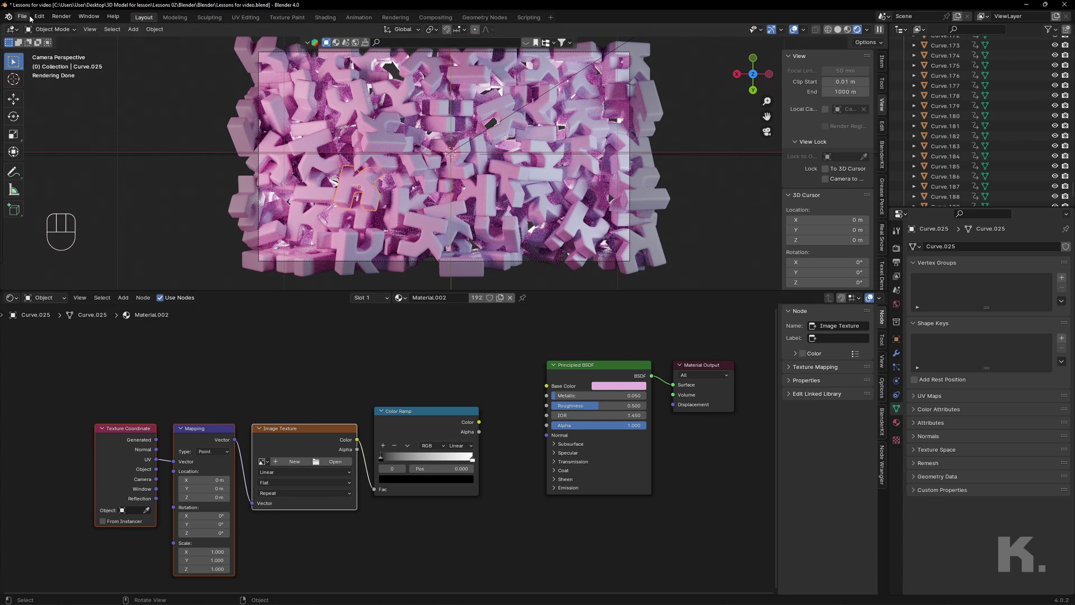
Step: Look up the Node Wrangler add-on in the preferences to check whether it is enabled
left_click(41, 17)
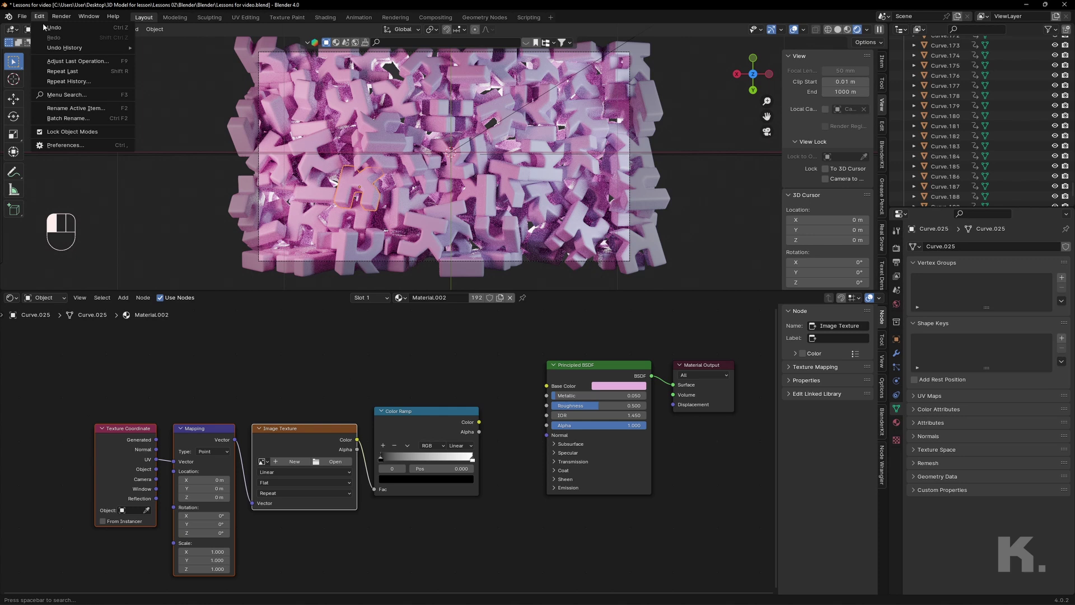
left_click(68, 145)
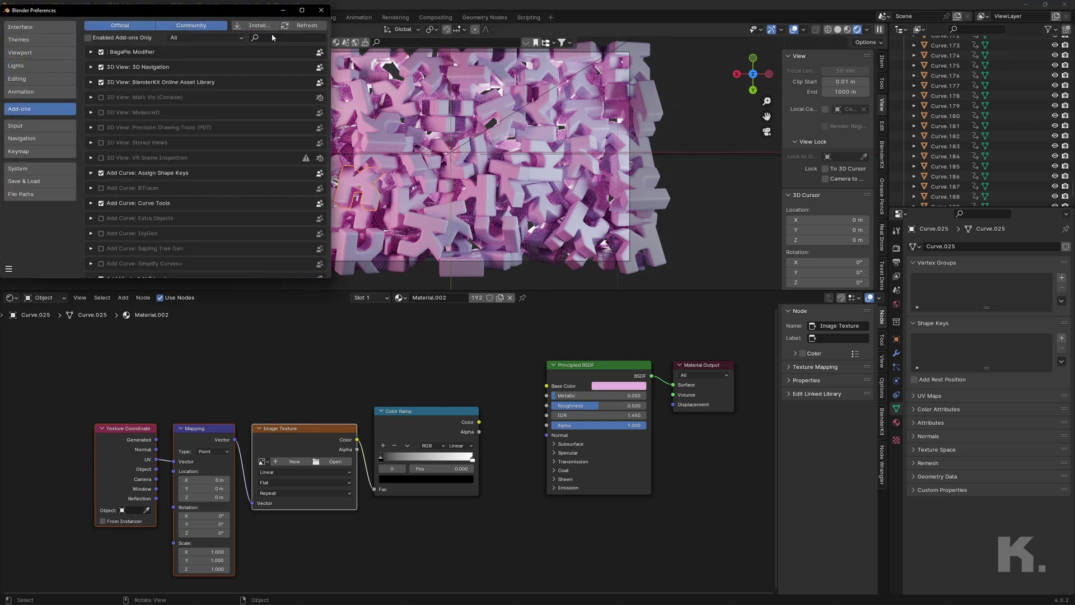
left_click(272, 37)
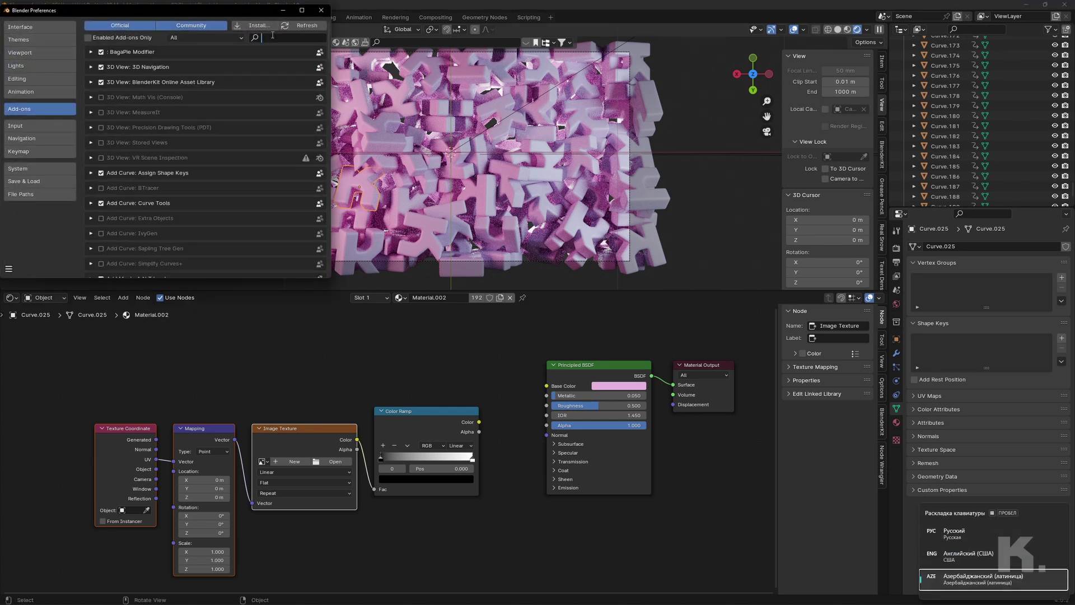
type("nod")
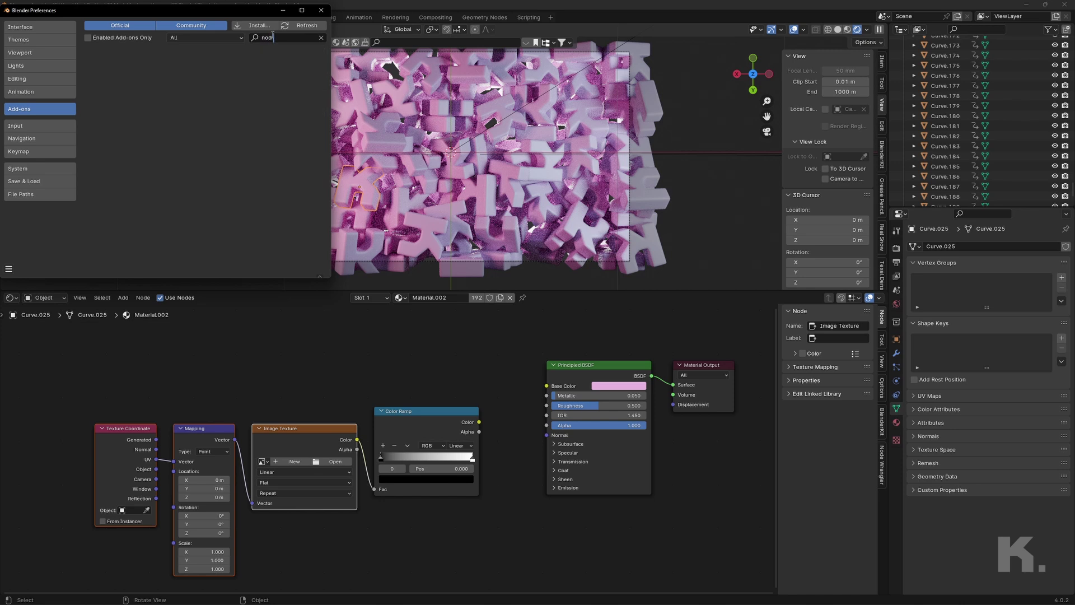
key("BackSpace")
key("BackSpace")
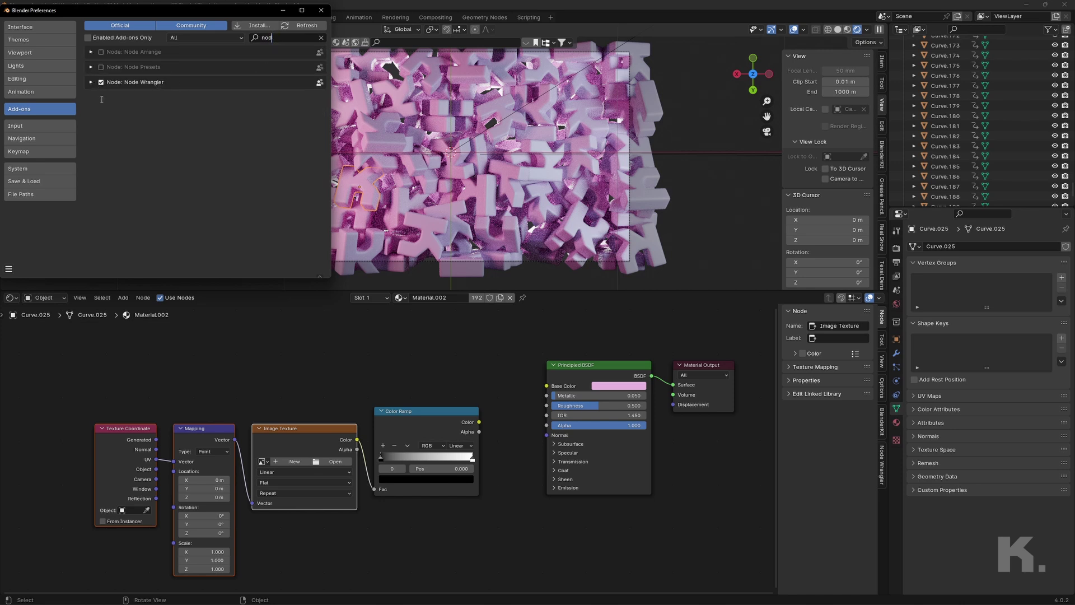
left_click(321, 10)
Step: Connect the Color Ramp's color output to the Principled BSDF's roughness and delete the Image Texture node
left_click_drag(480, 422, 547, 406)
middle_click_drag(303, 438, 389, 398)
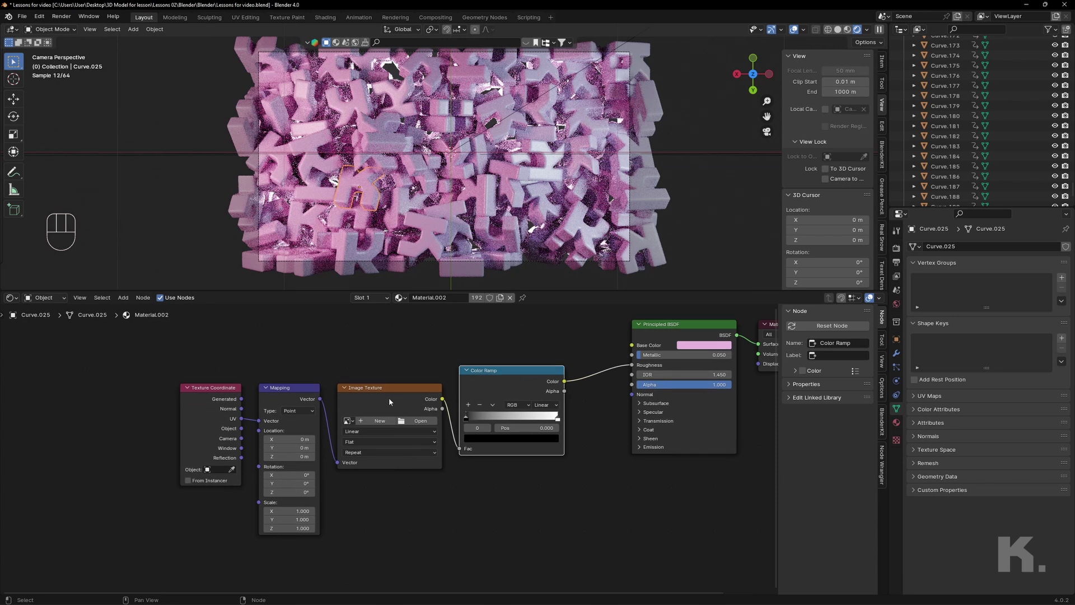
left_click(389, 398)
key("x")
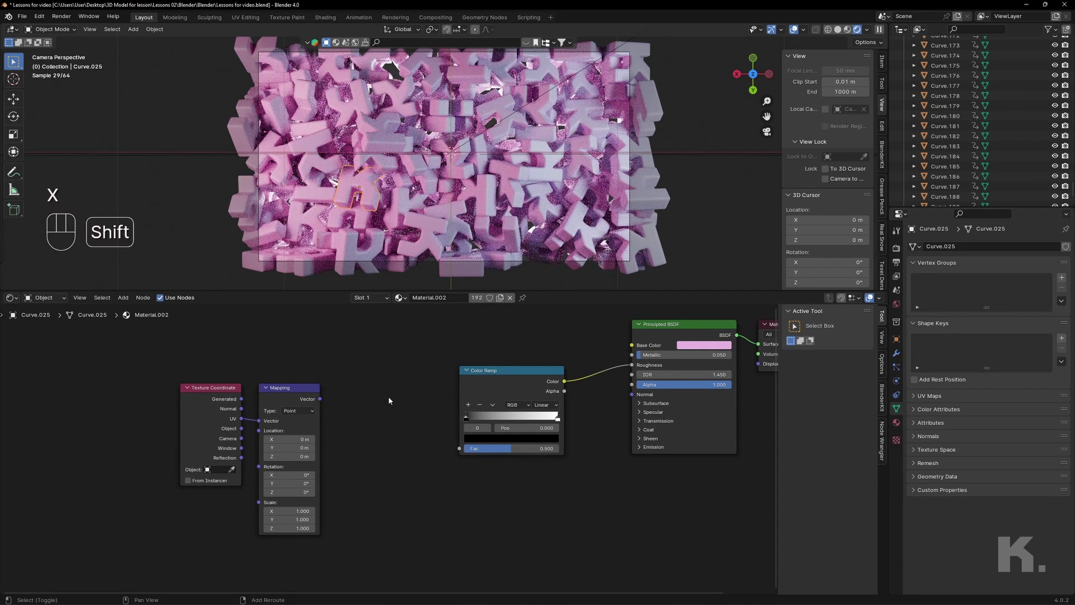
Step: Add a Noise Texture fed by the Mapping vector and connect its color output to the Color Ramp's Fac input
key("shift+a")
type("noixe")
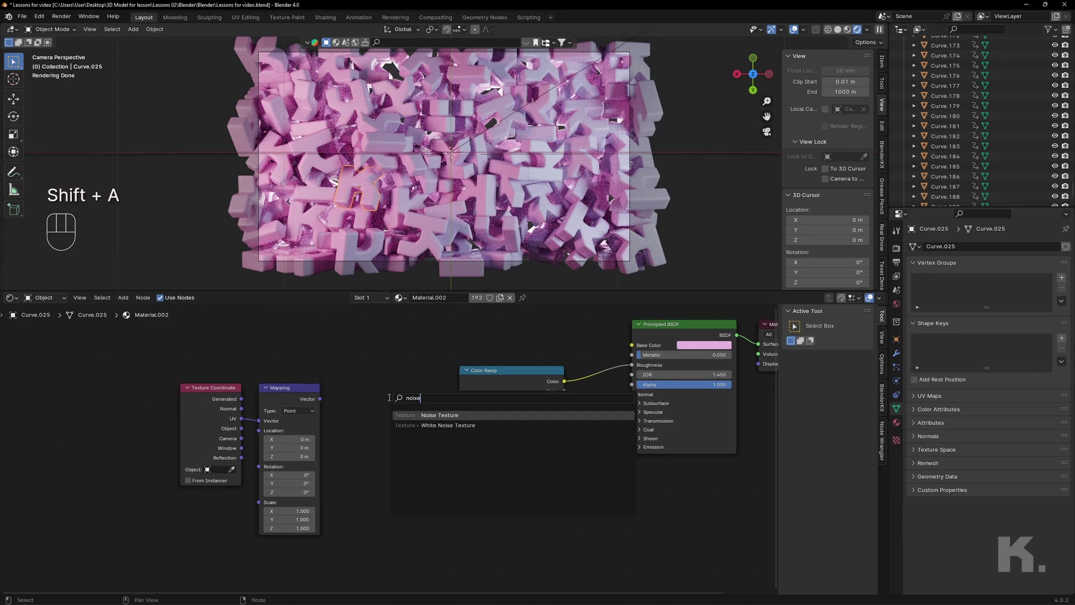
key("Return")
left_click(385, 382)
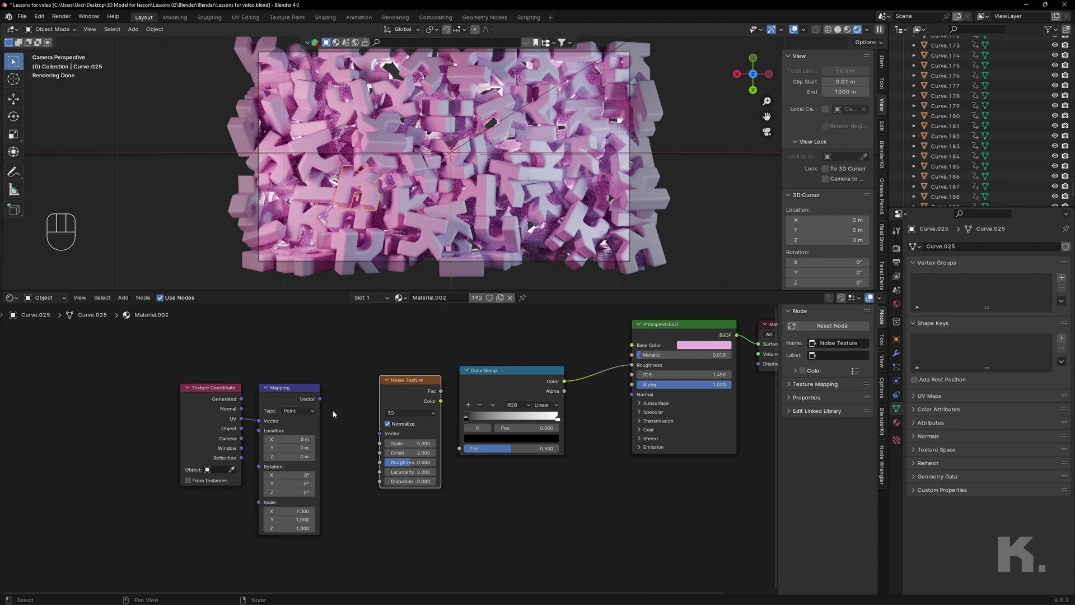
left_click_drag(321, 399, 459, 448)
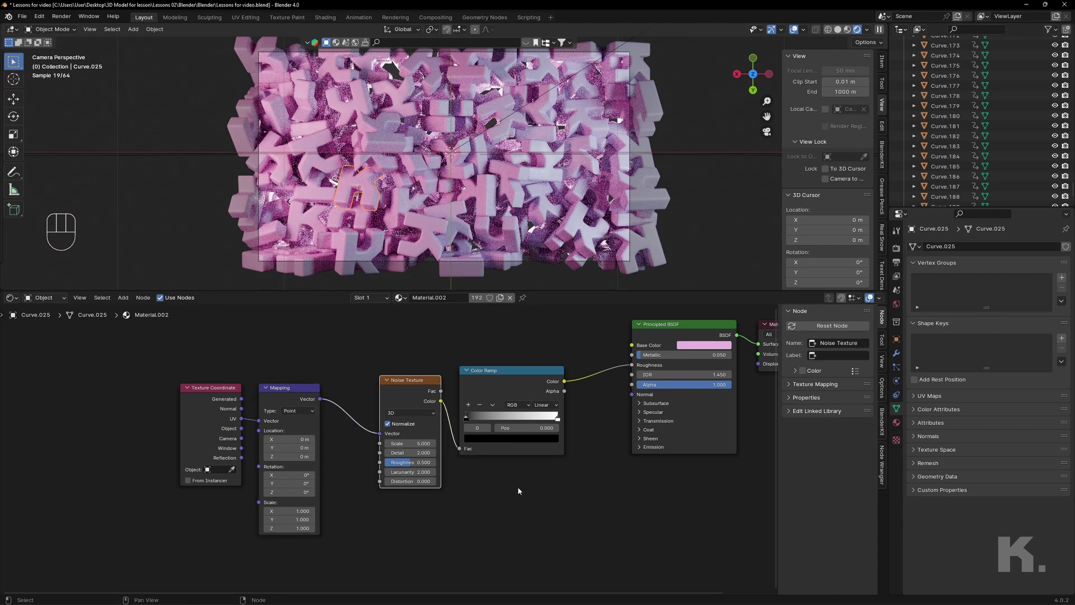
Step: Switch the Noise Texture to 4D and set its roughness to 0.7
middle_click_drag(520, 482, 531, 471)
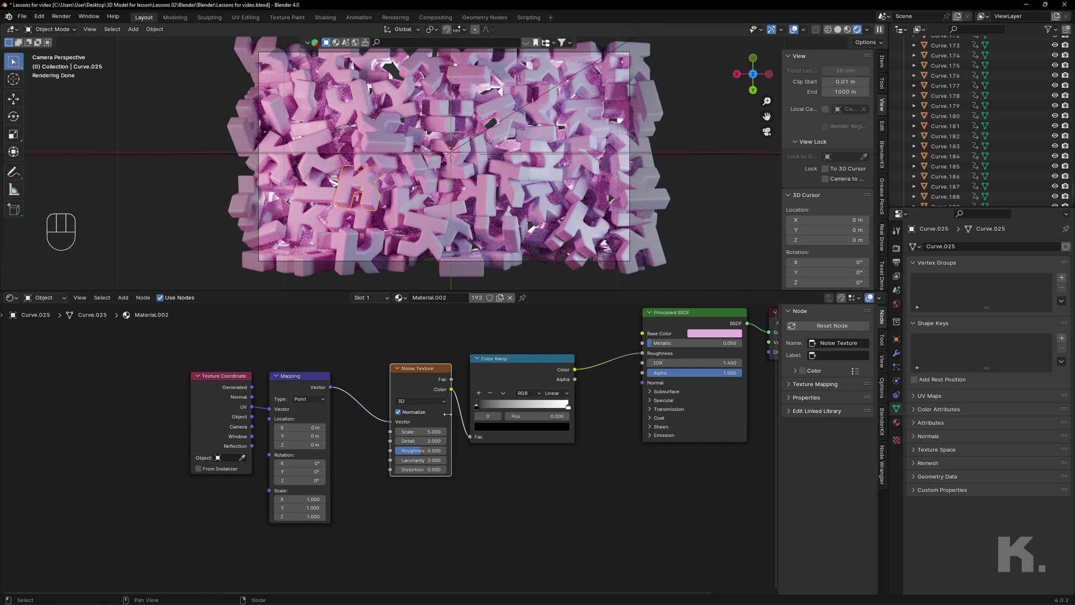
left_click(432, 401)
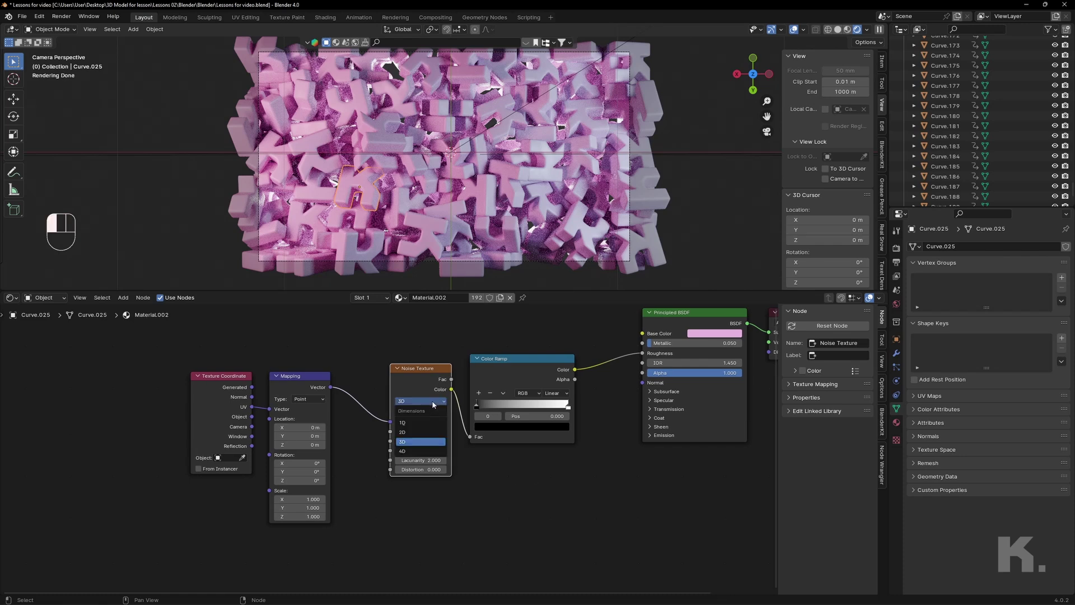
left_click(417, 452)
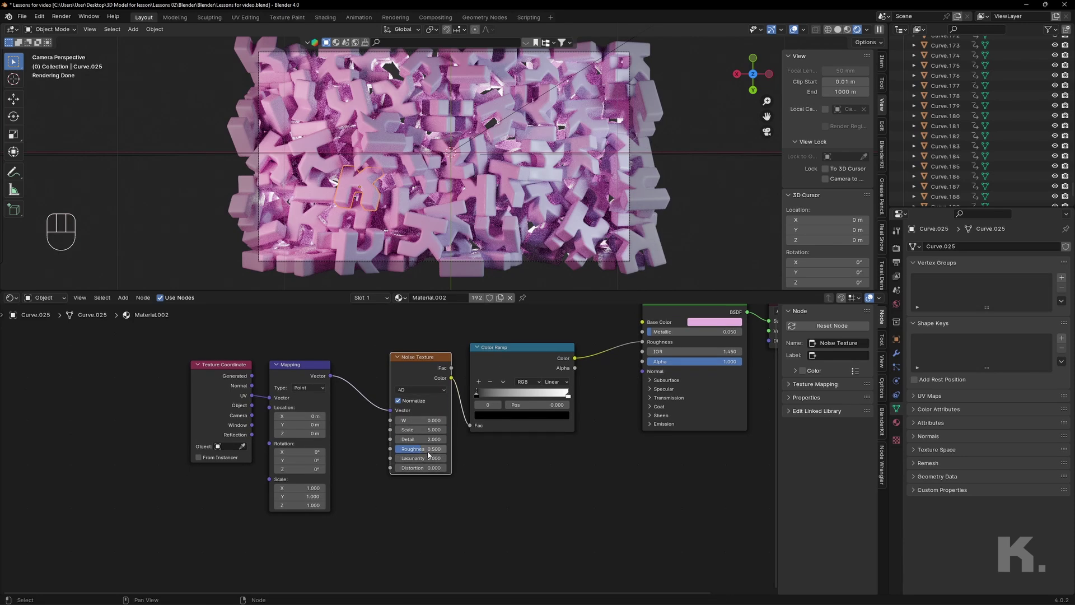
left_click(428, 450)
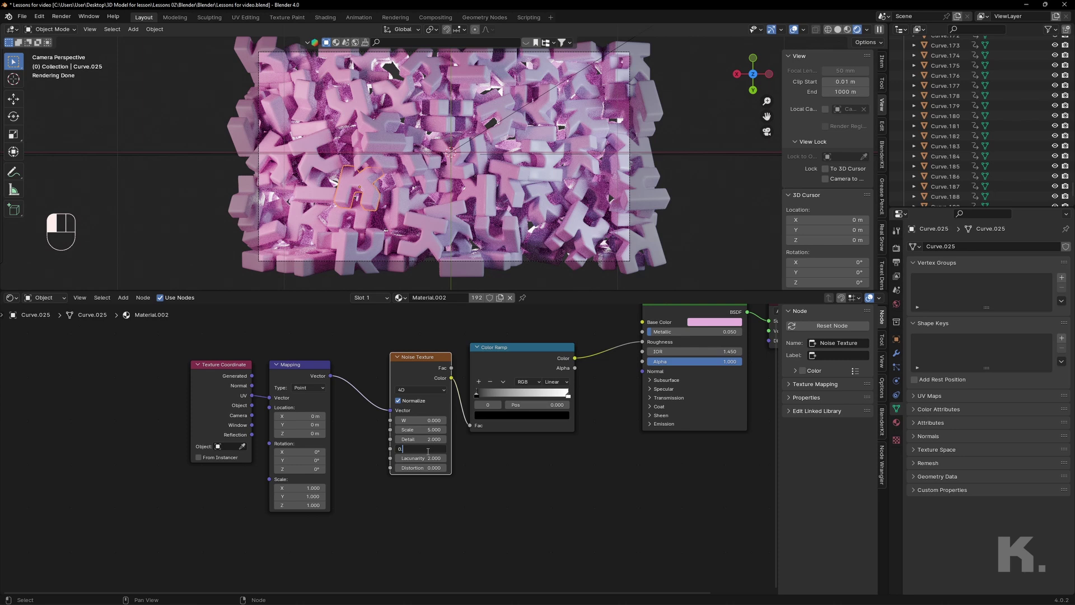
key("Return")
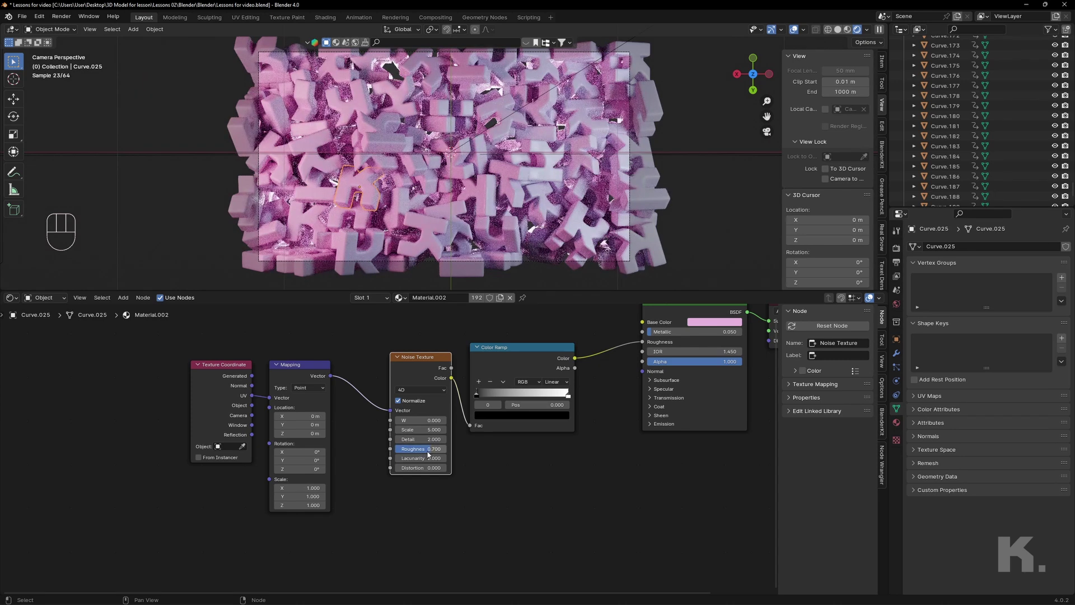
Step: Rearrange the Color Ramp's stops so it runs from white to black, with the white stop at position 0.405
scroll(499, 439, "up", 1)
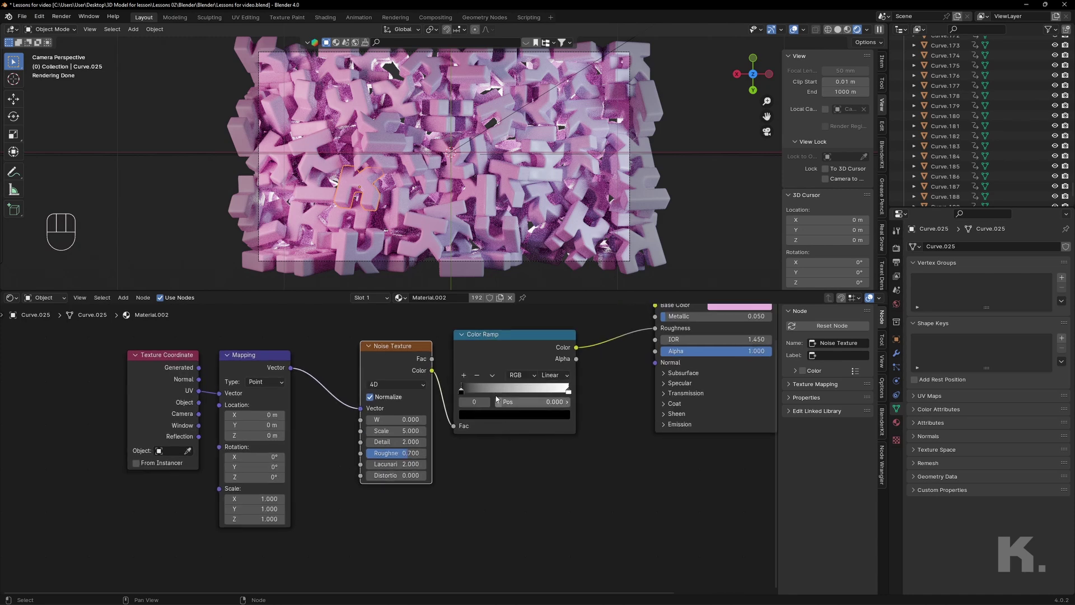
left_click_drag(461, 389, 510, 394)
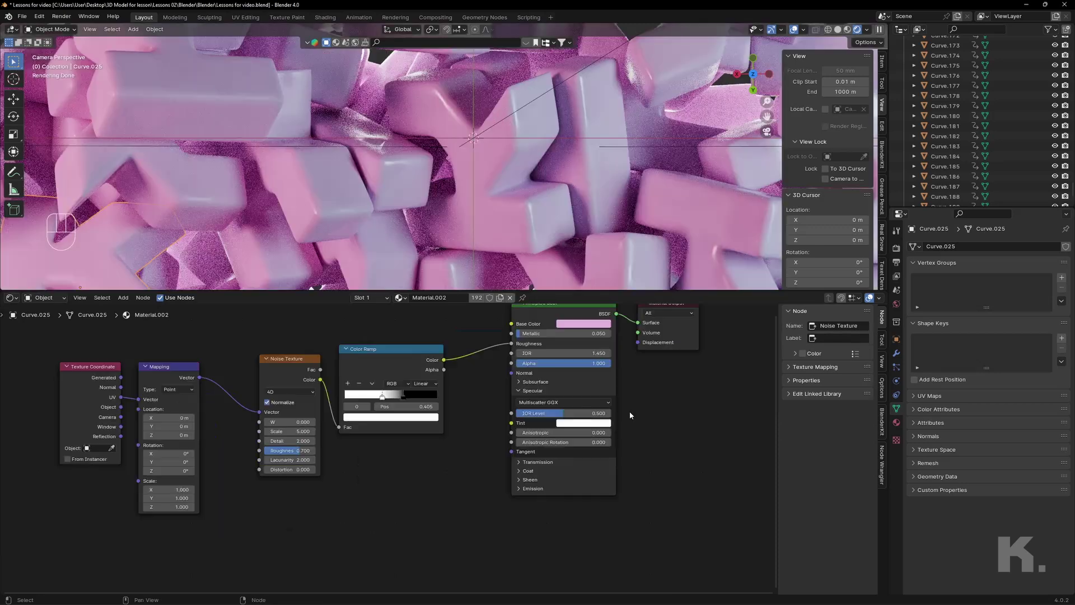
Step: Set the Principled BSDF's subsurface weight to 0.63
left_click(544, 383)
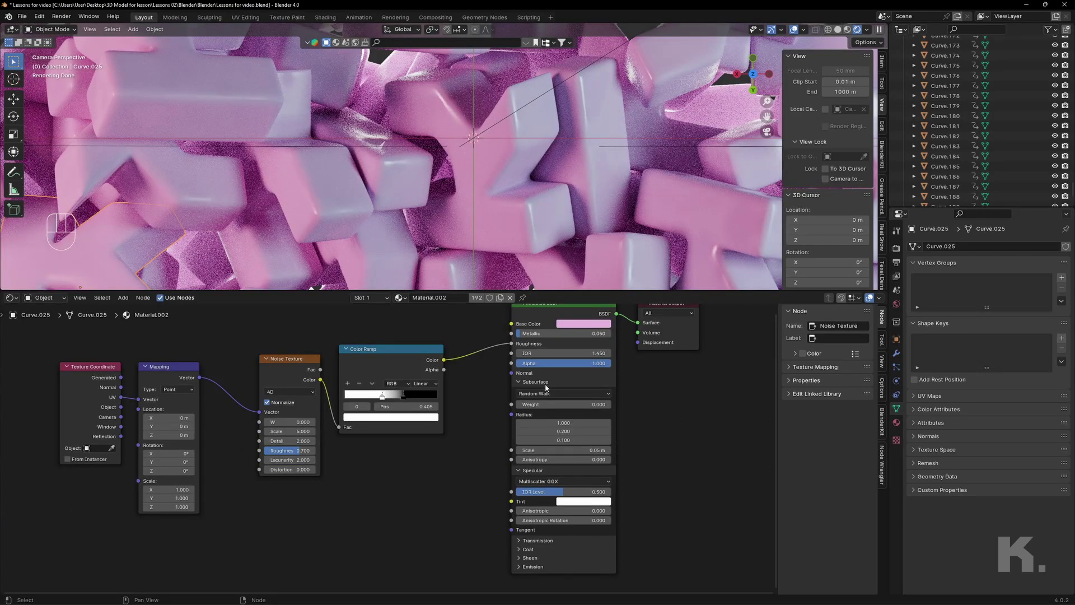
left_click(557, 406)
type("0.42")
key("Return")
Step: Move the Material Output farther from the Principled BSDF and duplicate all the other nodes, placing the copy above the originals
scroll(537, 407, "down", 3)
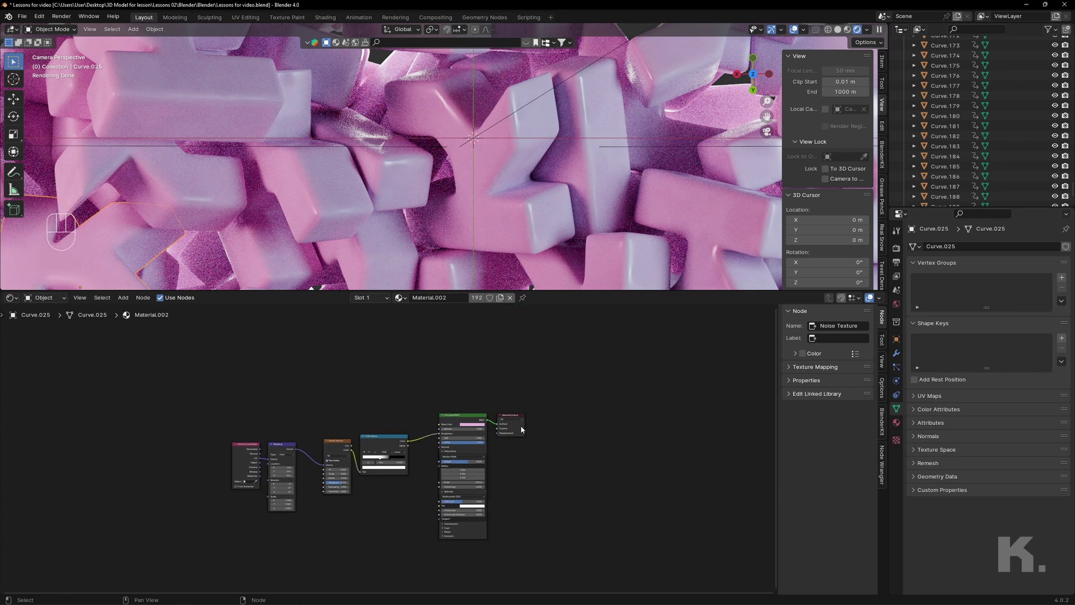
left_click_drag(521, 430, 602, 426)
scroll(545, 500, "down", 1)
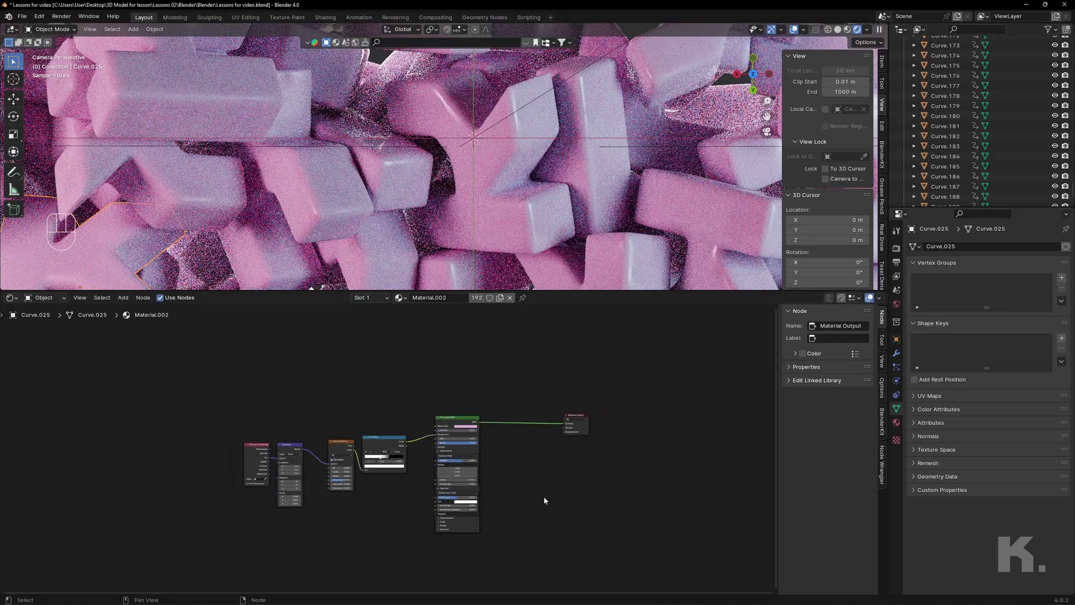
left_click_drag(155, 388, 554, 534)
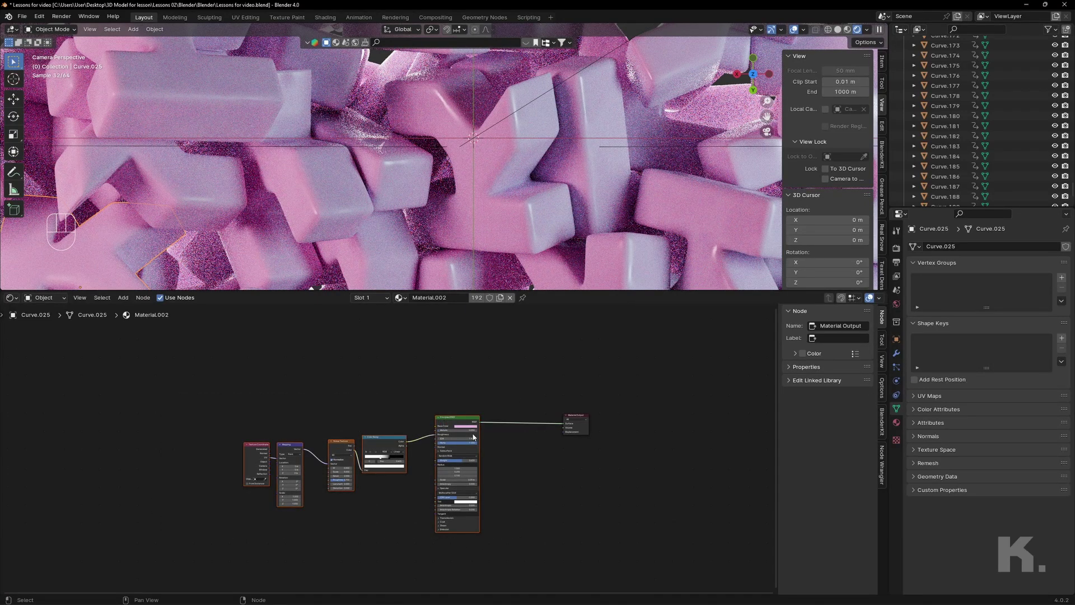
key("shift+d")
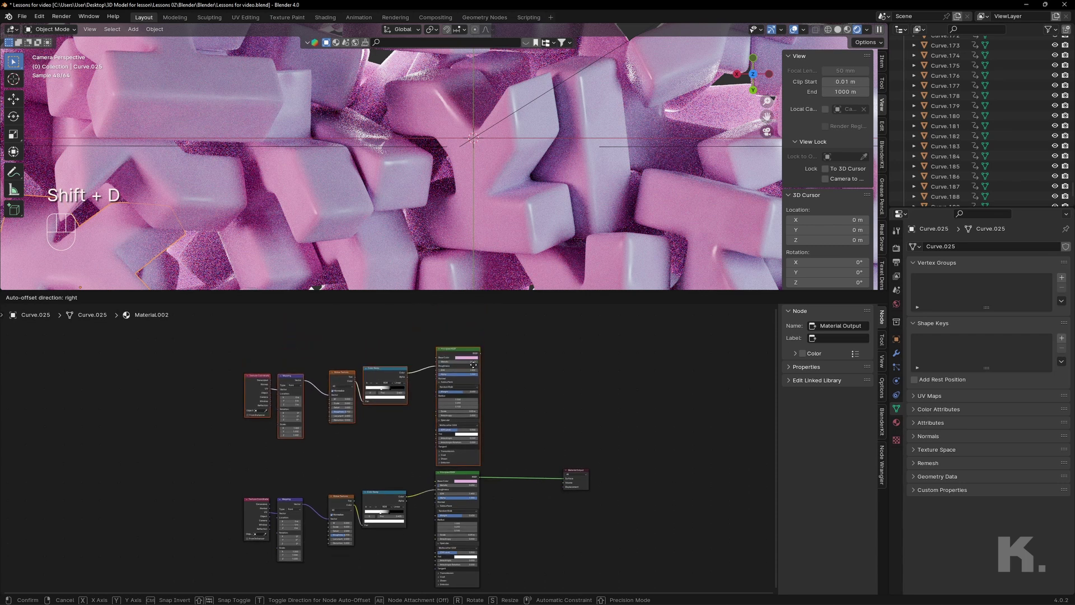
left_click(476, 369)
Step: Insert a Mix Shader node on the link between the original Principled BSDF and the Material Output
scroll(552, 482, "up", 3)
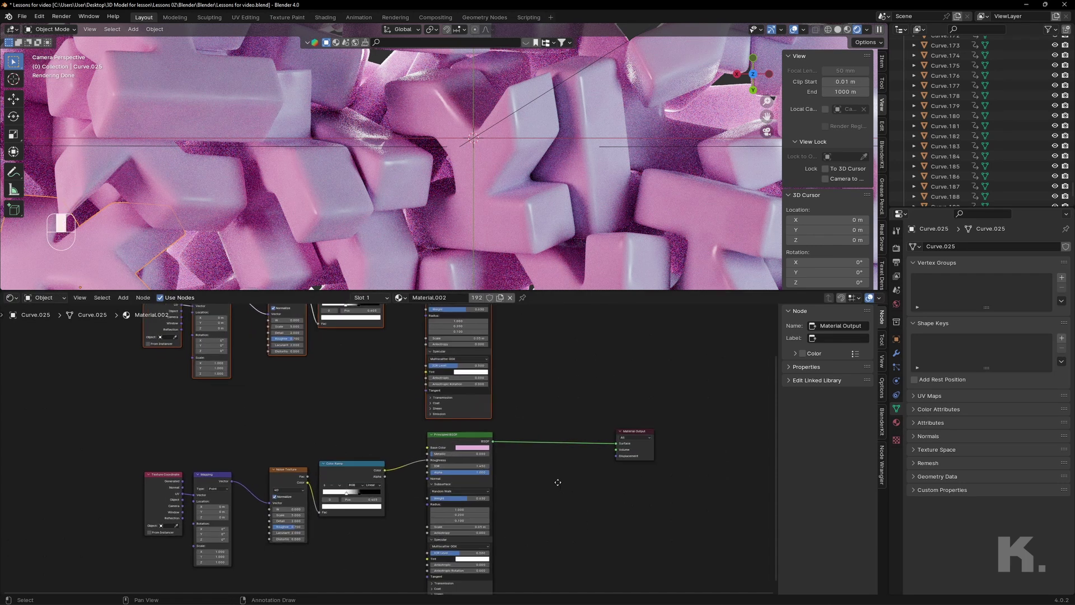
middle_click_drag(557, 482, 549, 485)
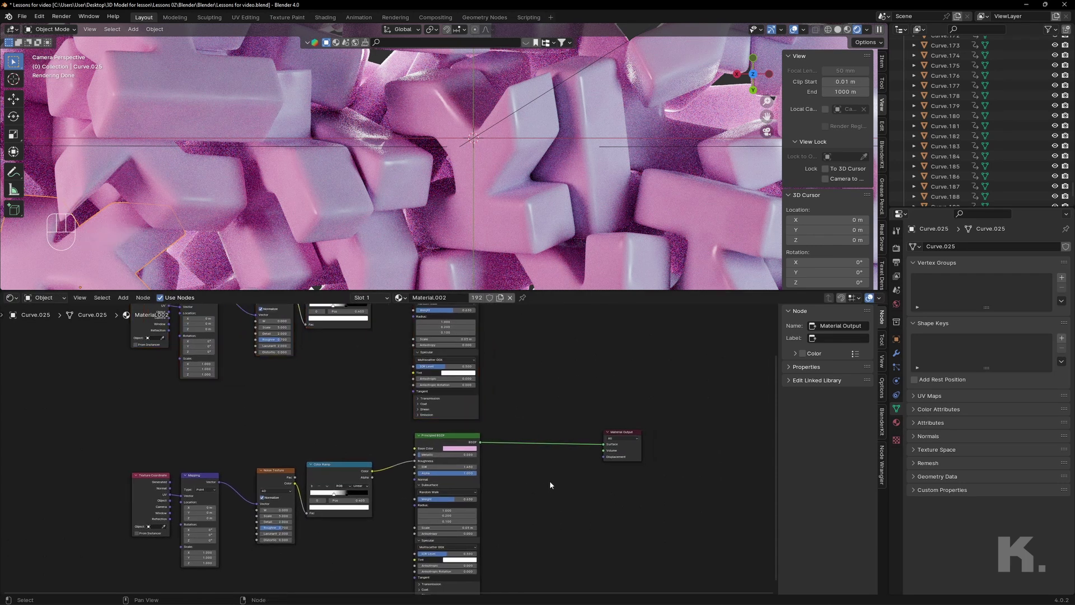
key("shift+a")
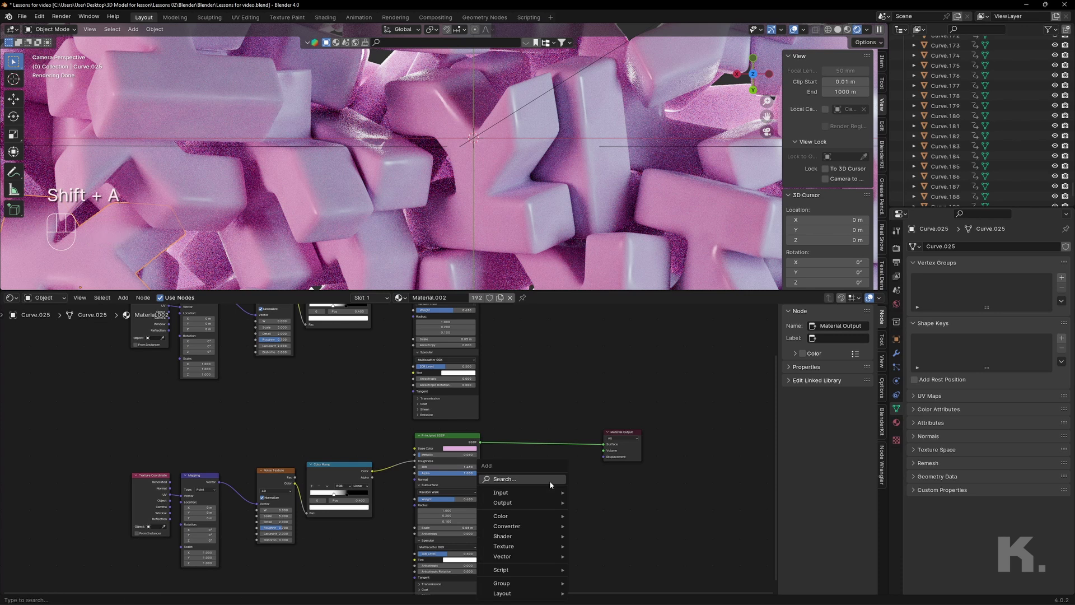
type("mix shad")
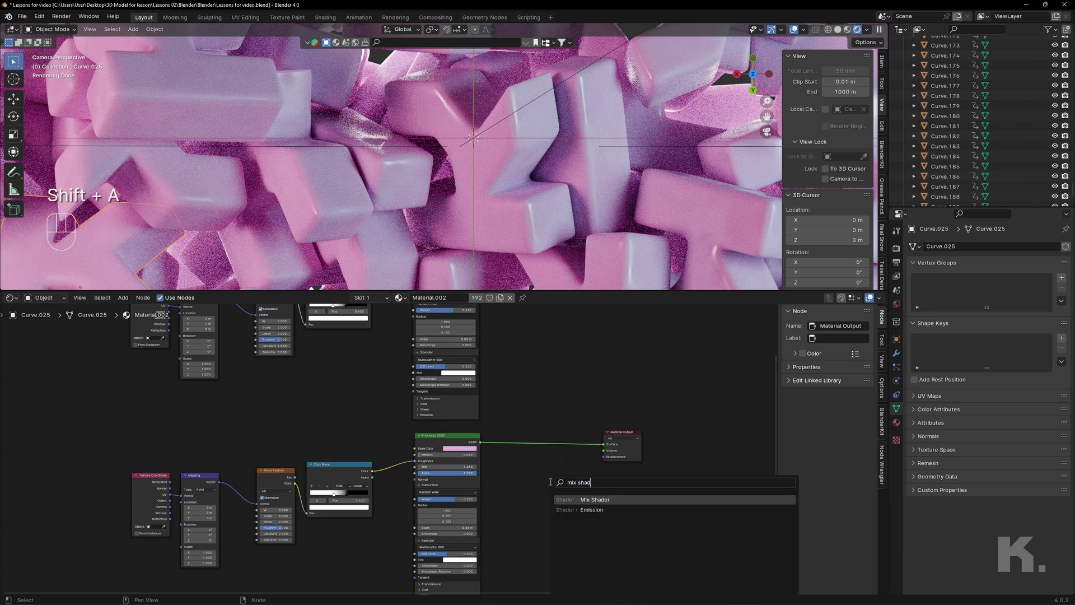
key("Return")
left_click(531, 427)
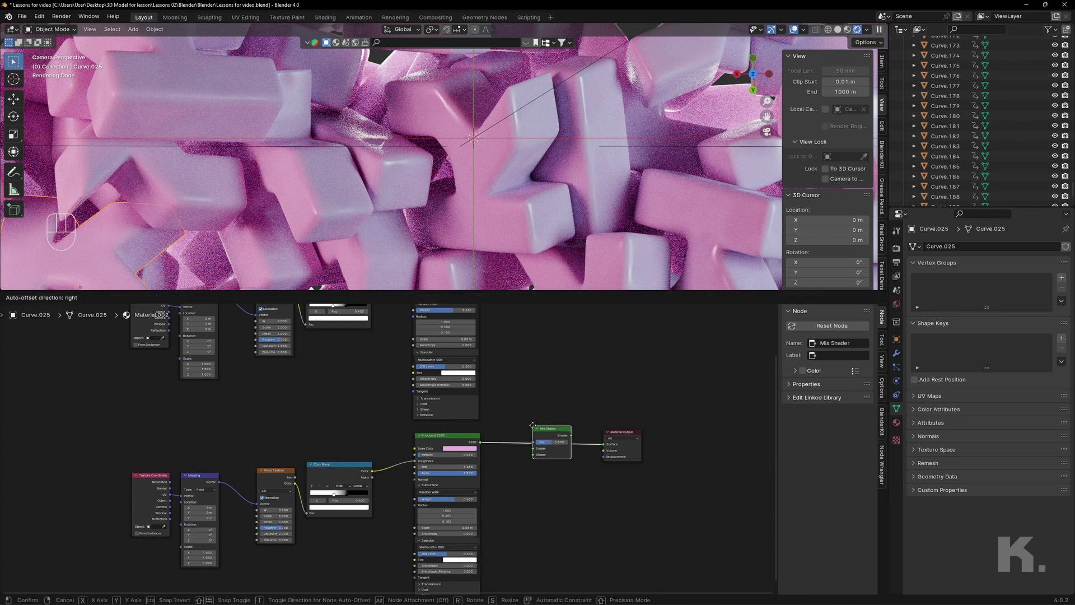
Step: Connect the duplicated Principled BSDF to the Mix Shader's first shader input and the original one to its second shader input
scroll(559, 463, "up", 2)
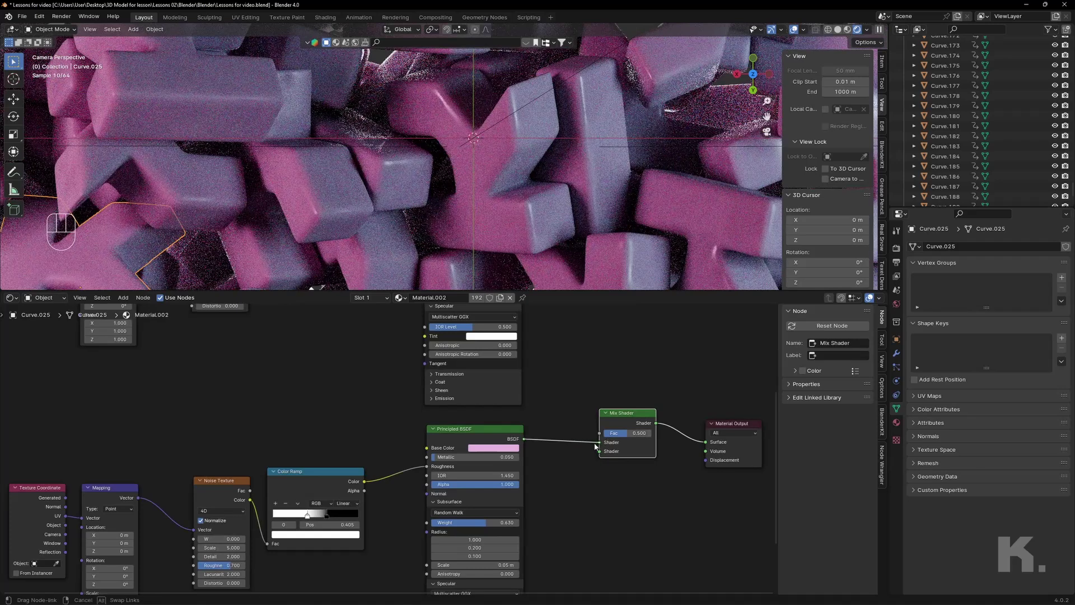
scroll(556, 370, "down", 2)
middle_click_drag(557, 370, 532, 451)
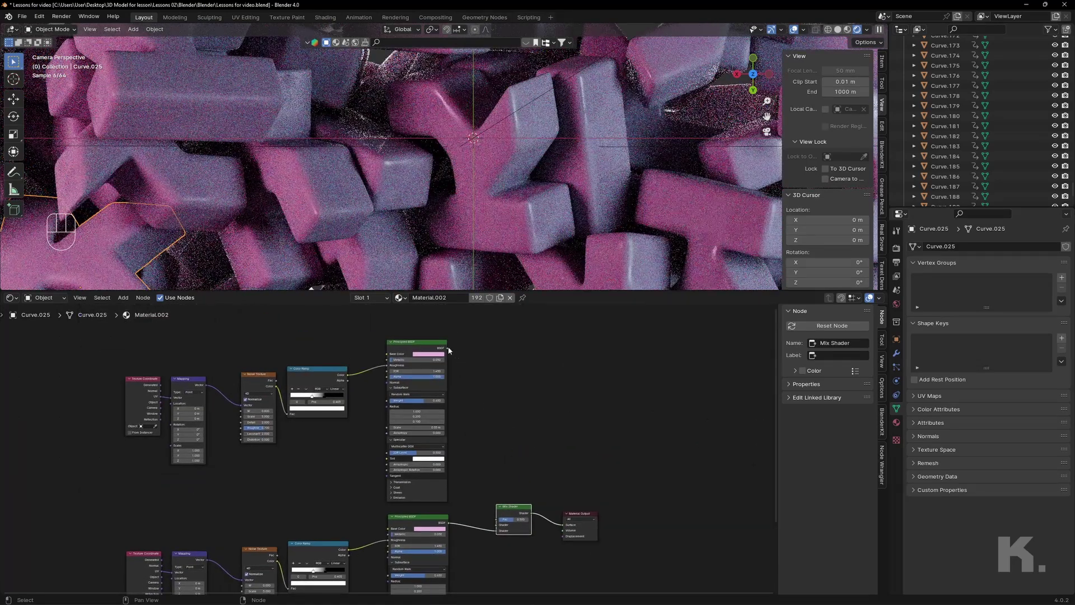
left_click_drag(447, 348, 495, 527)
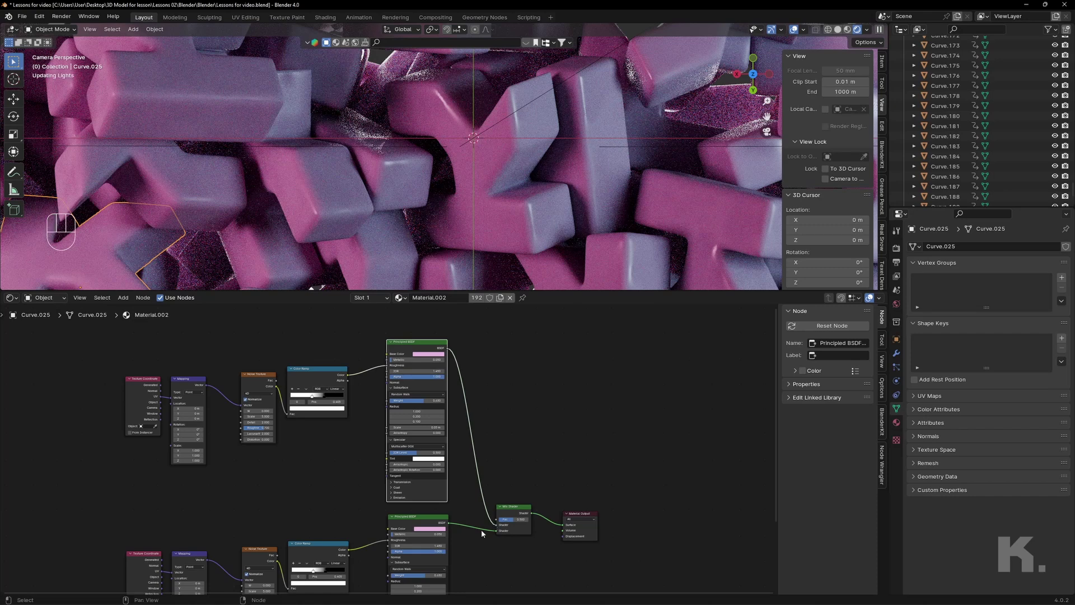
Step: Move the duplicated Color Ramp's color link from the Principled BSDF's roughness to the Mix Shader's Fac input
middle_click_drag(386, 385, 431, 381)
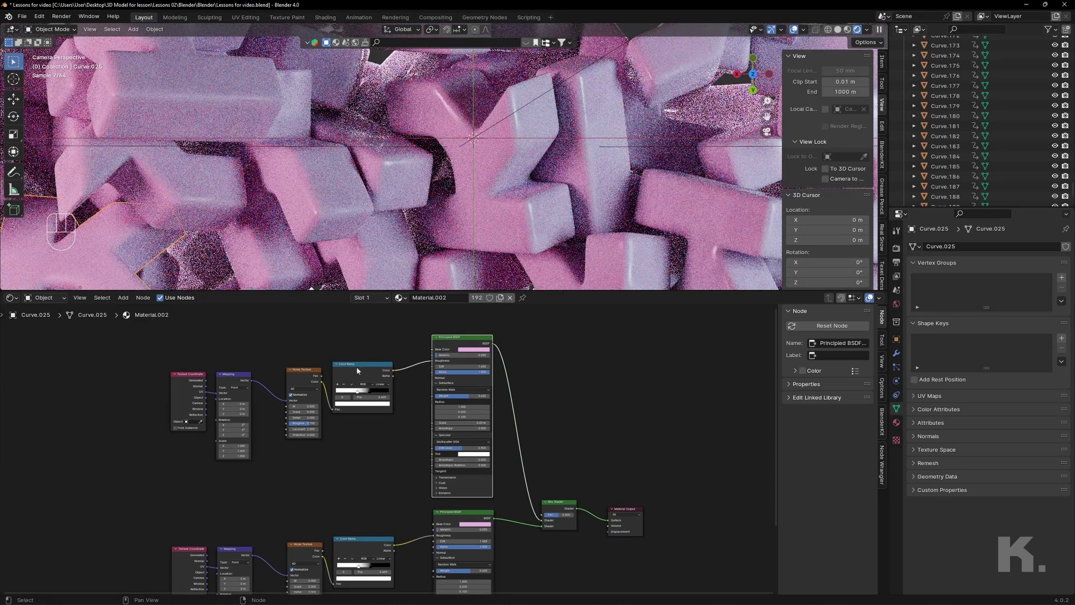
left_click_drag(432, 363, 544, 517)
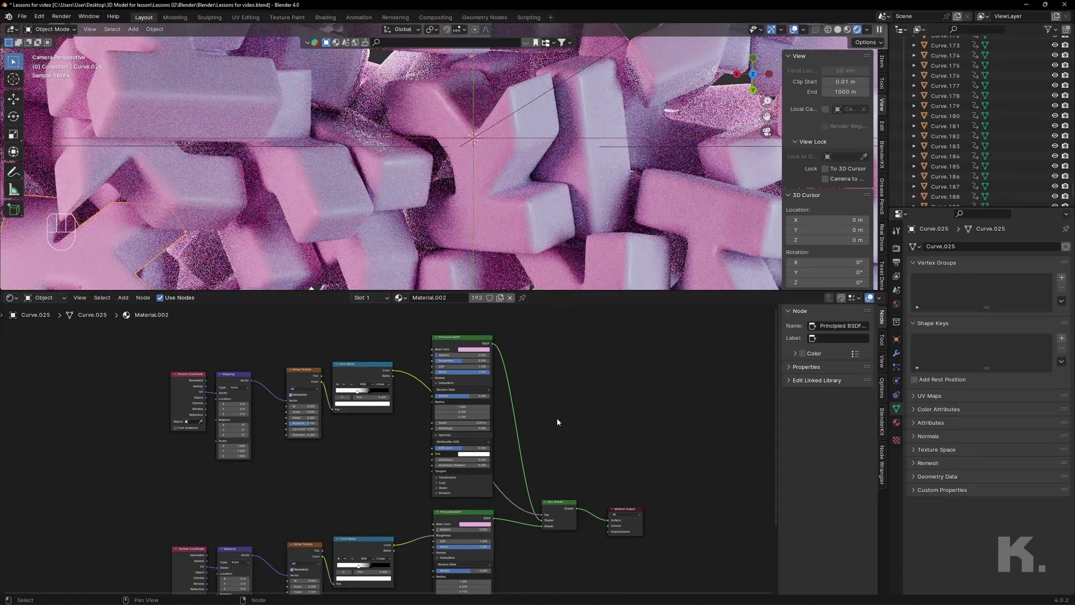
Step: Turn the duplicated Principled BSDF's base color white by reducing its saturation to zero
scroll(505, 341, "up", 3)
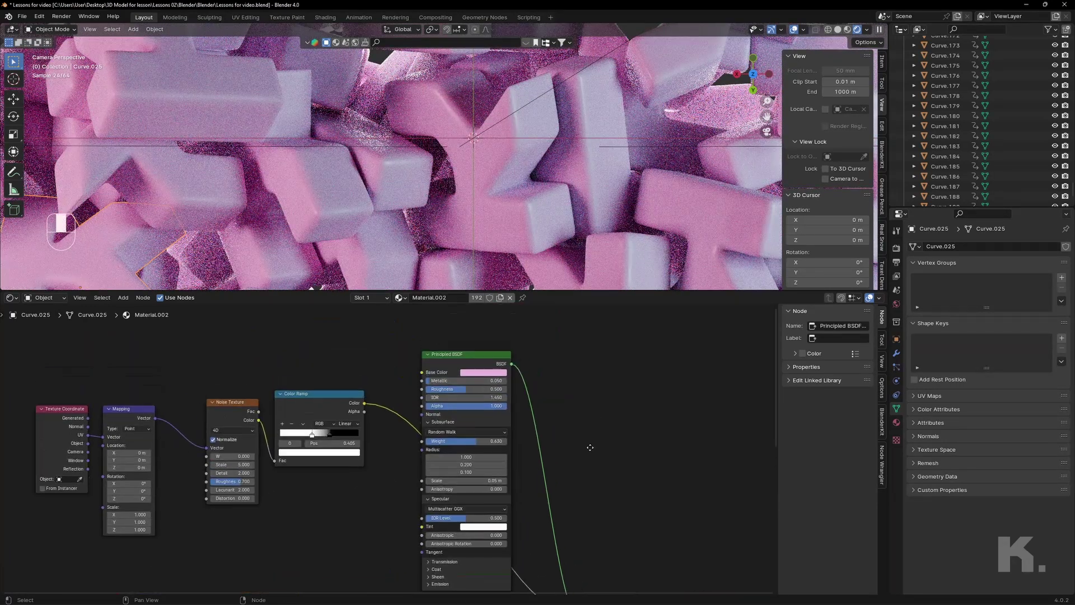
left_click(492, 378)
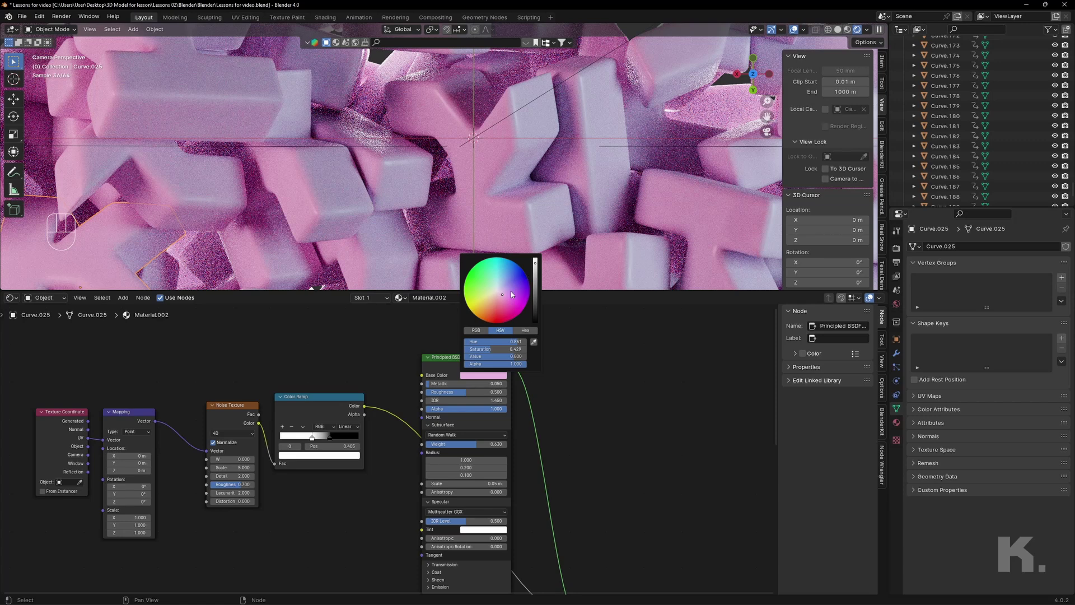
left_click_drag(499, 350, 465, 350)
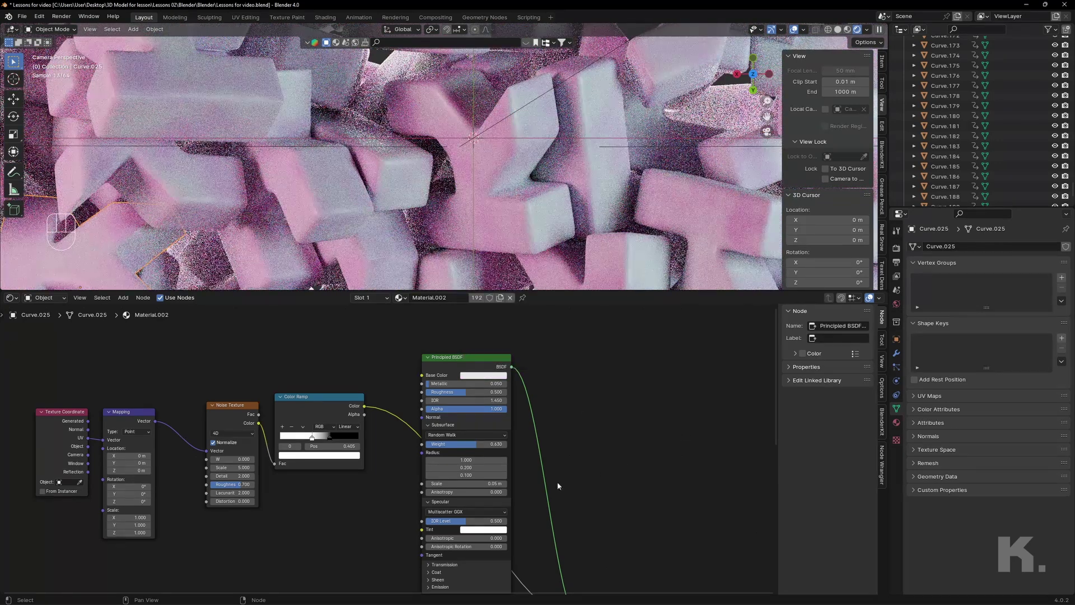
Step: Move the duplicated Color Ramp's white stop to position 0.622 and its black stop to position 0.721
middle_click_drag(394, 513, 441, 518)
scroll(393, 451, "up", 4)
mouse_move(370, 441)
left_mouse_down()
mouse_move(355, 443)
mouse_move(372, 443)
left_mouse_up()
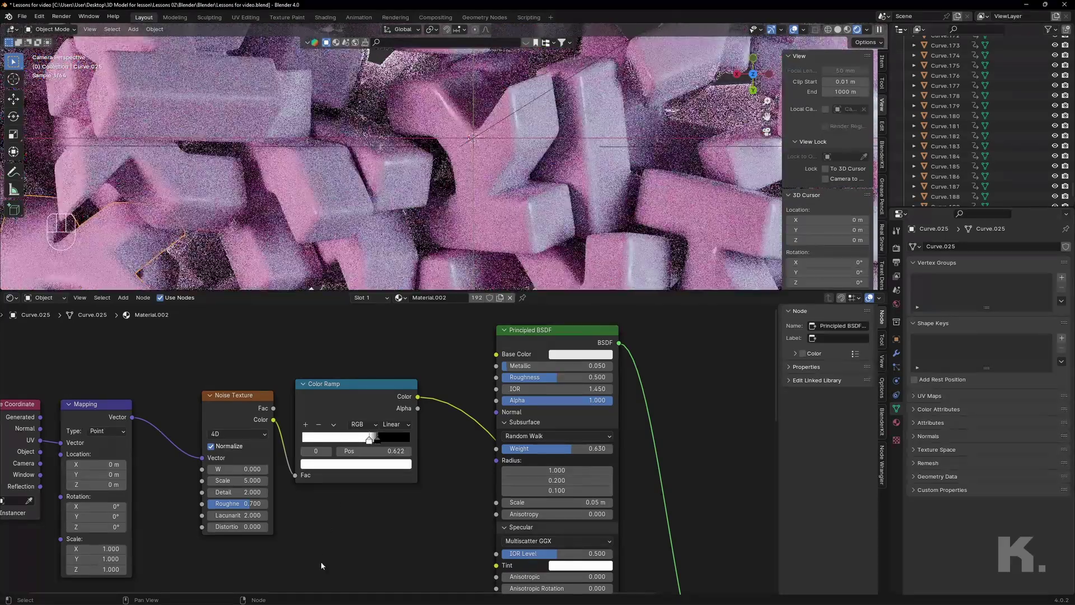
middle_click_drag(320, 562, 331, 535)
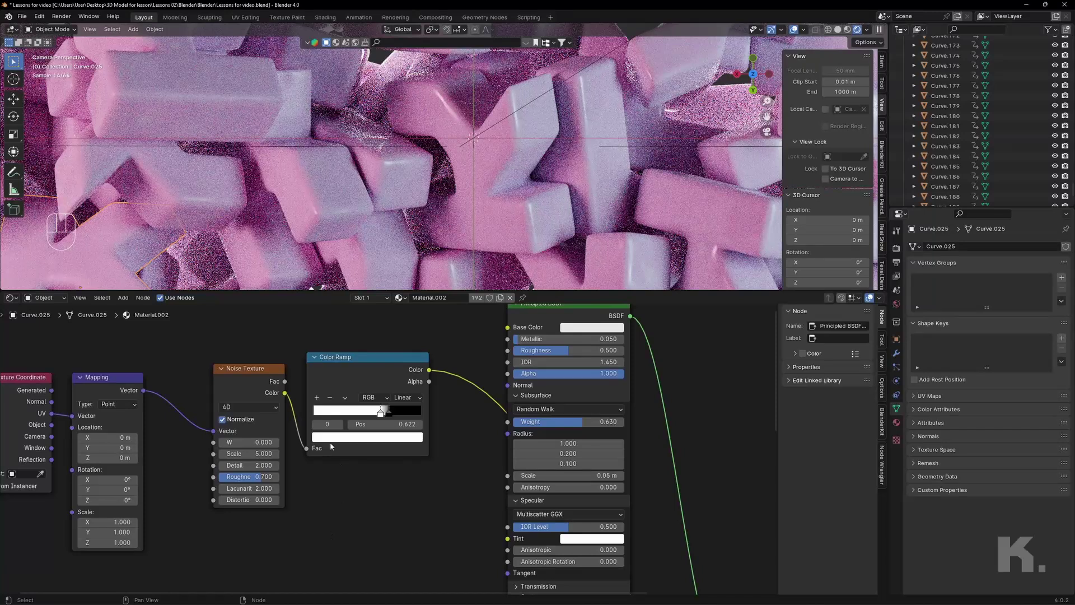
scroll(392, 445, "up", 1)
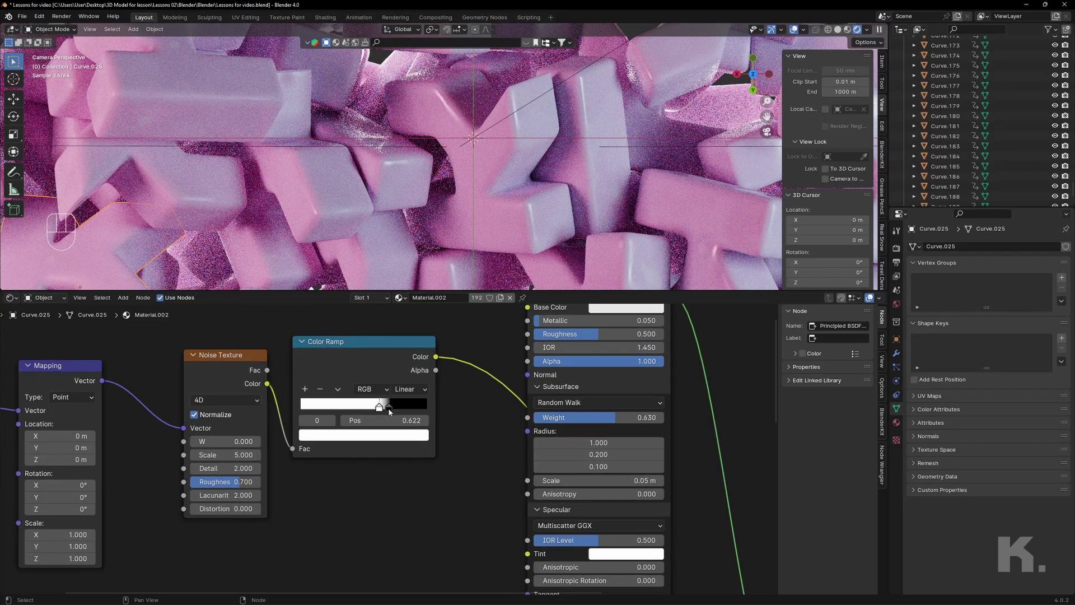
left_click_drag(390, 411, 394, 409)
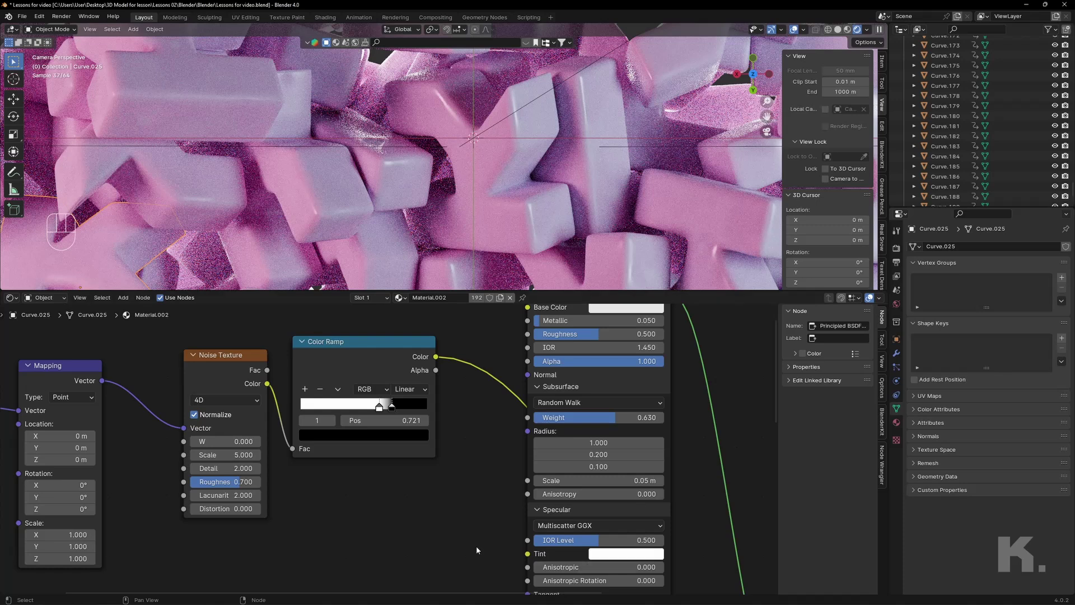
Step: Set the duplicated Noise Texture's W value to 99
scroll(476, 545, "down", 3)
scroll(422, 496, "up", 4)
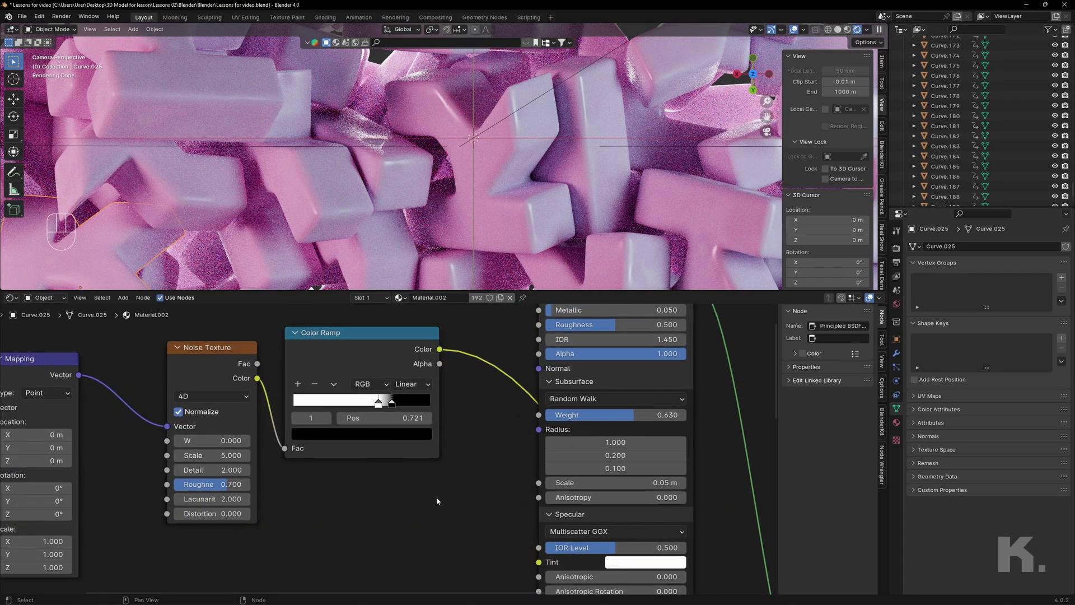
middle_click_drag(214, 442, 340, 408)
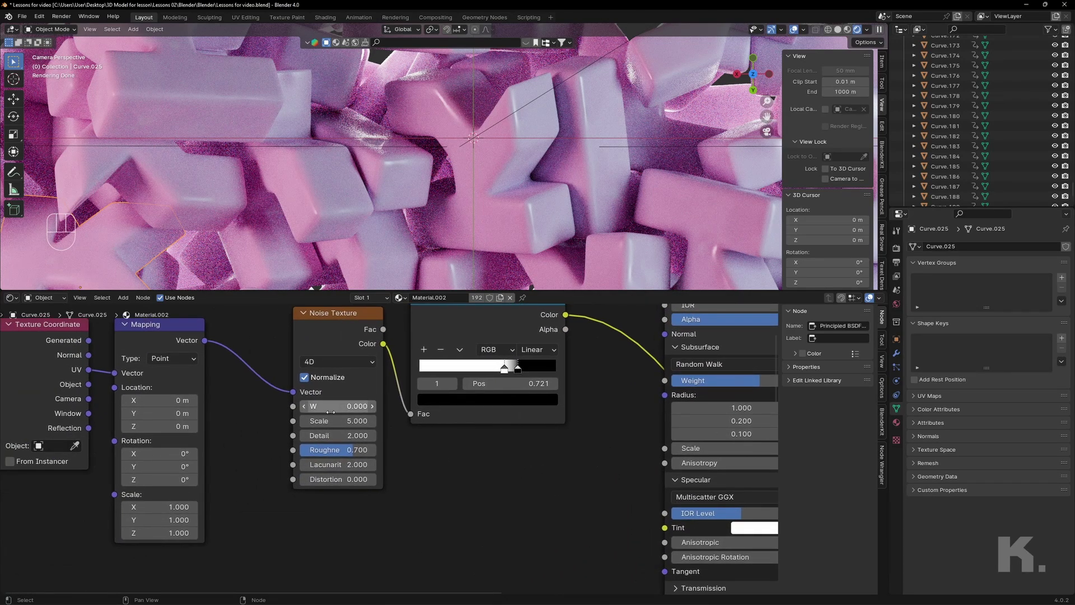
left_click(330, 408)
type("99")
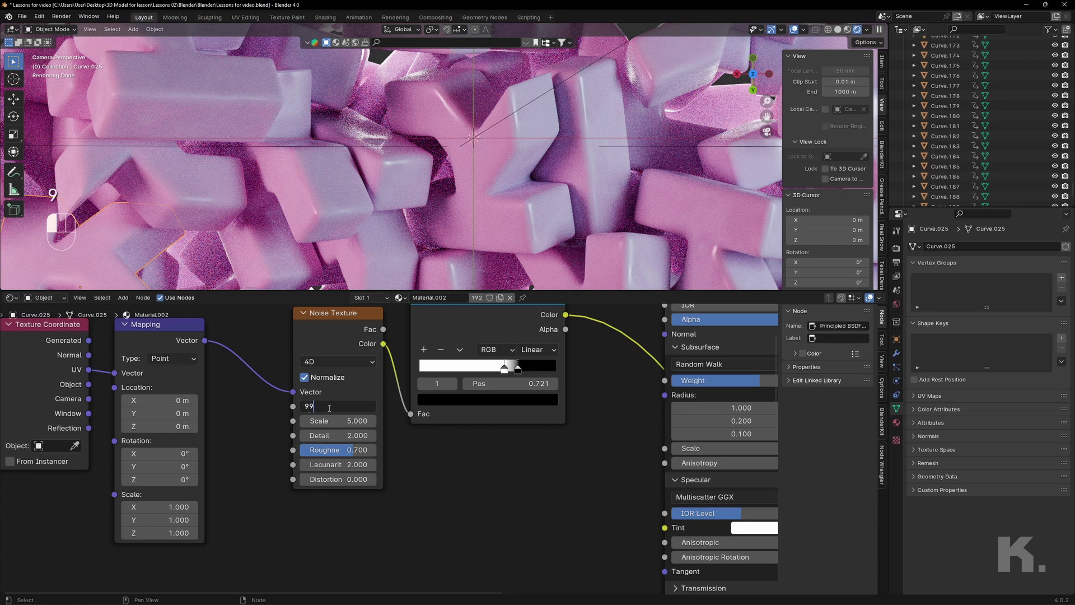
key("Return")
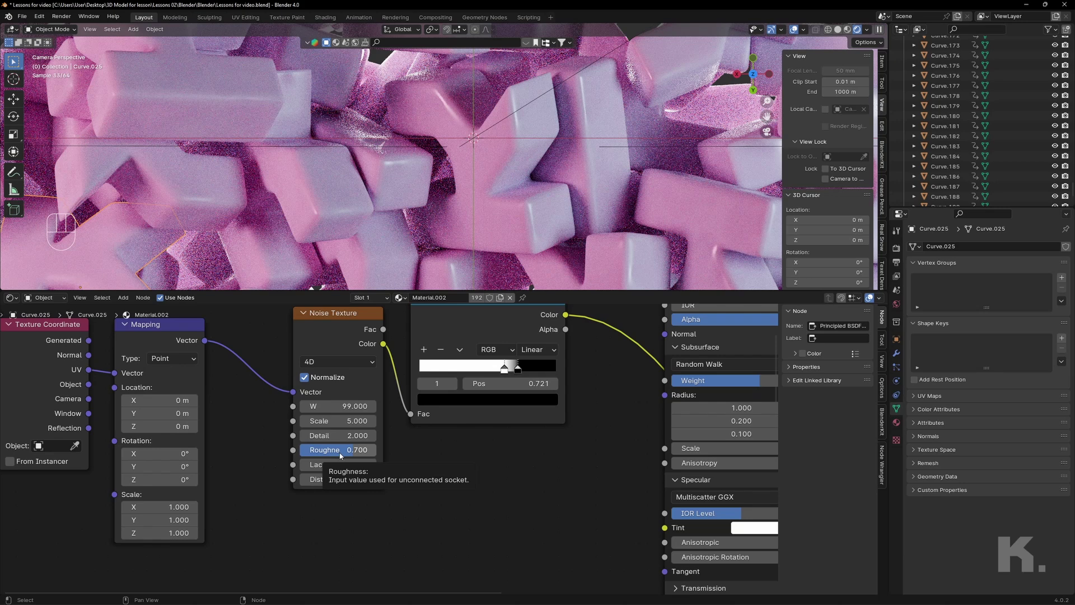
Step: Set the X, Y and Z scale of the duplicated Mapping node to 8
left_click_drag(175, 511, 175, 534)
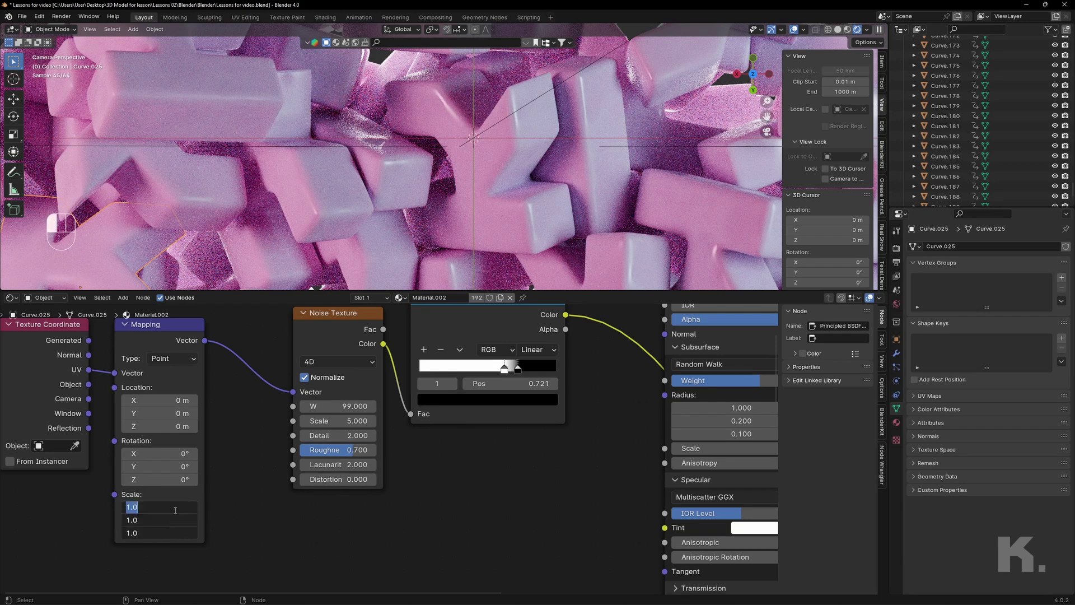
type("8")
key("Return")
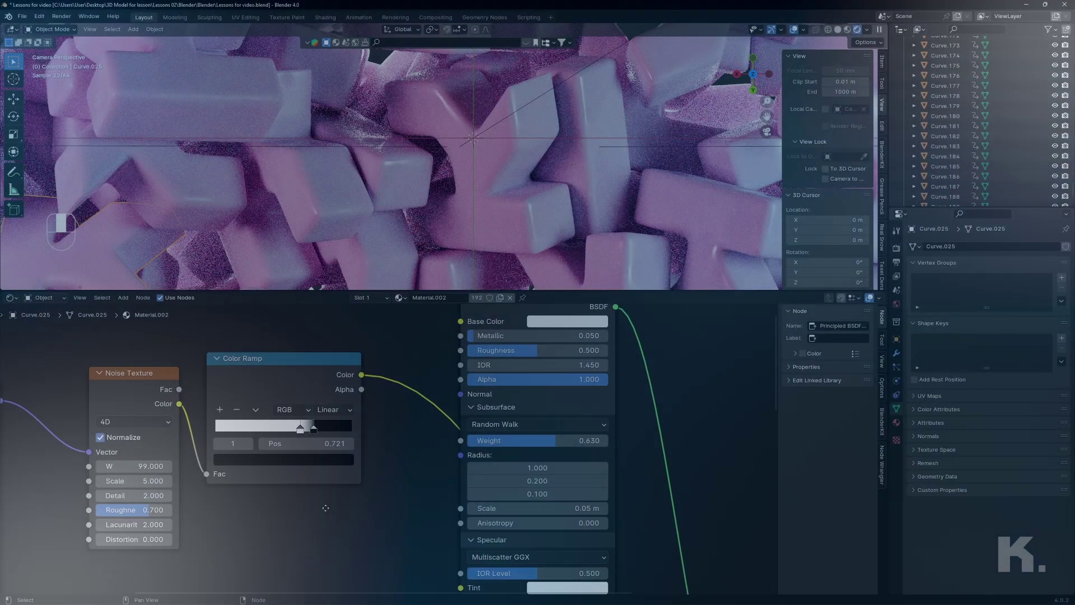
Step: Shift the Color Ramp's stops toward the white end, with black at 0.599, and set the Noise Texture's roughness to 0.770
middle_click_drag(326, 506, 296, 521)
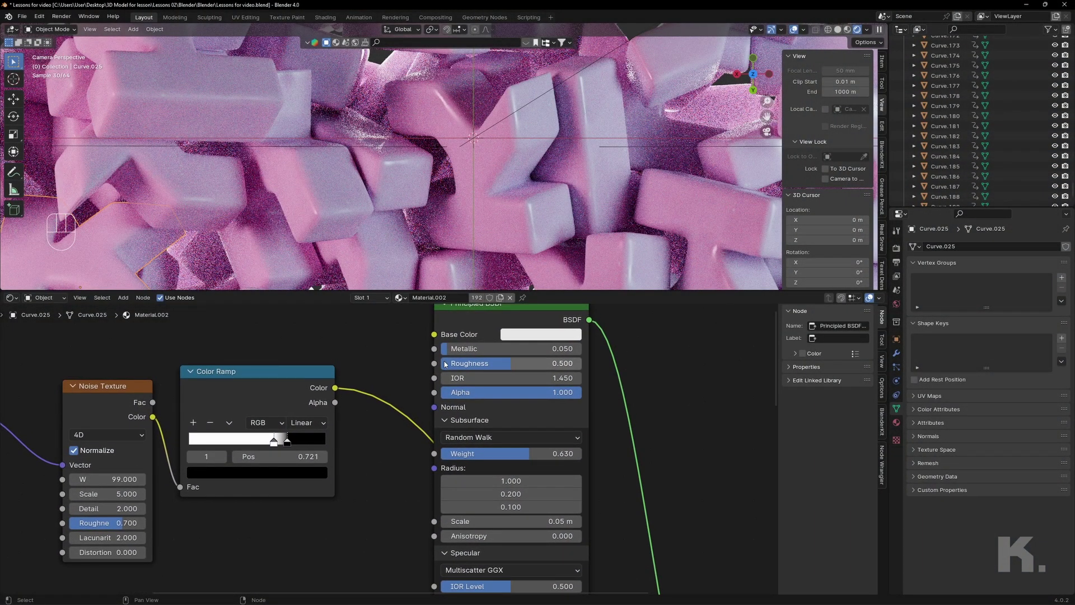
middle_click_drag(279, 450, 346, 448)
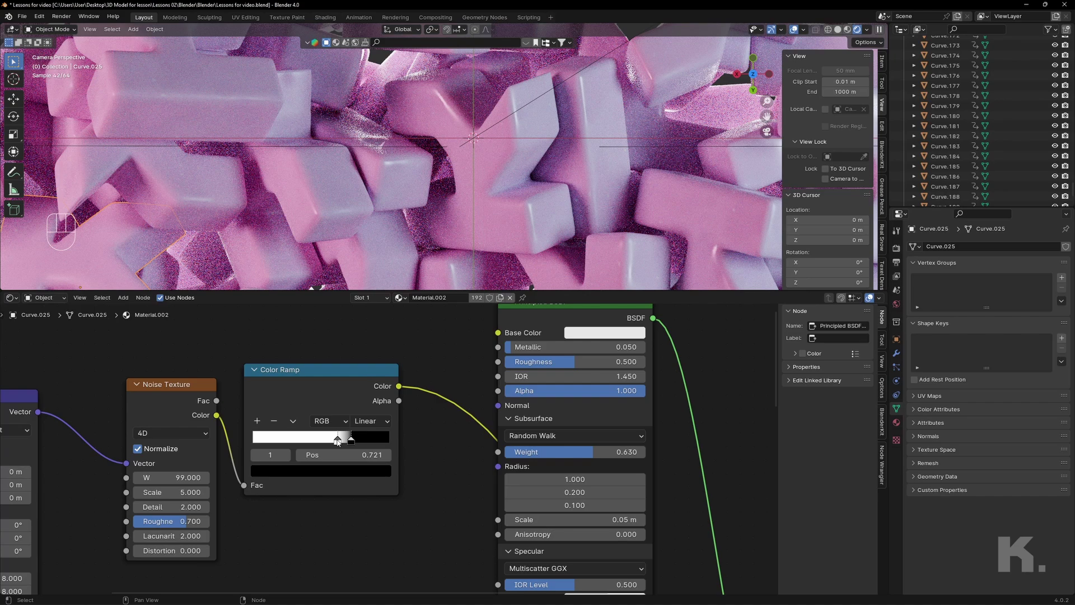
mouse_move(337, 440)
left_mouse_down()
mouse_move(288, 434)
mouse_move(348, 440)
mouse_move(313, 440)
mouse_move(335, 441)
left_mouse_up()
left_click(482, 168)
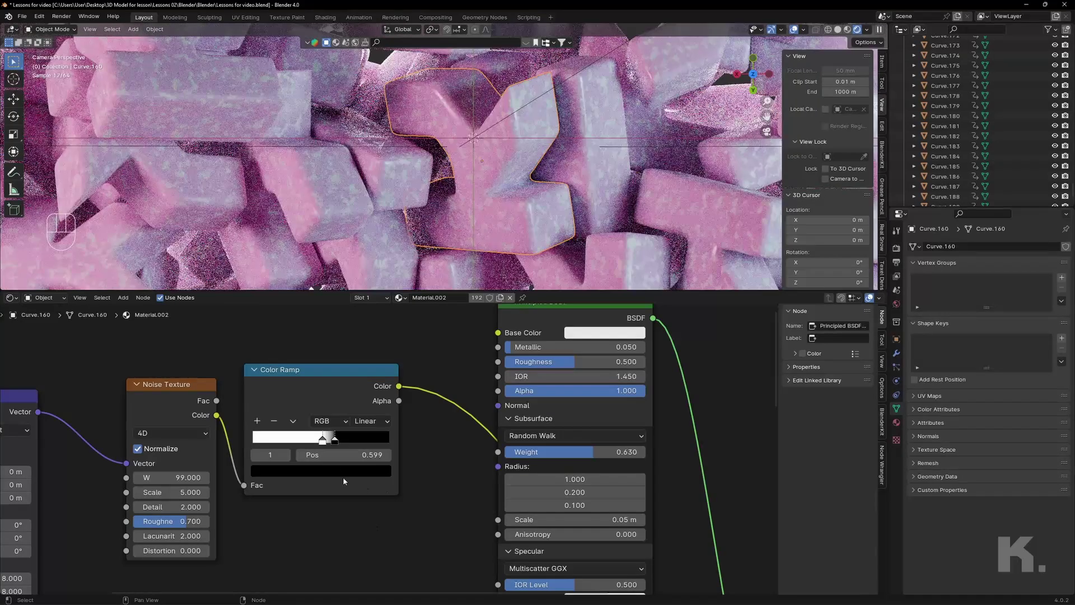
scroll(343, 480, "up", 3)
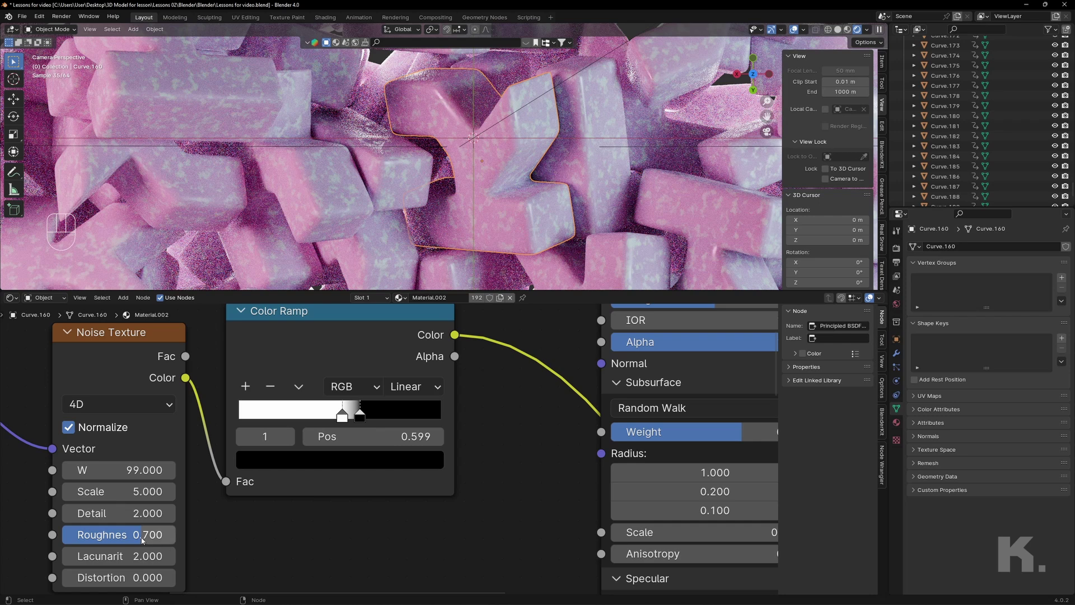
left_click_drag(146, 534, 175, 534)
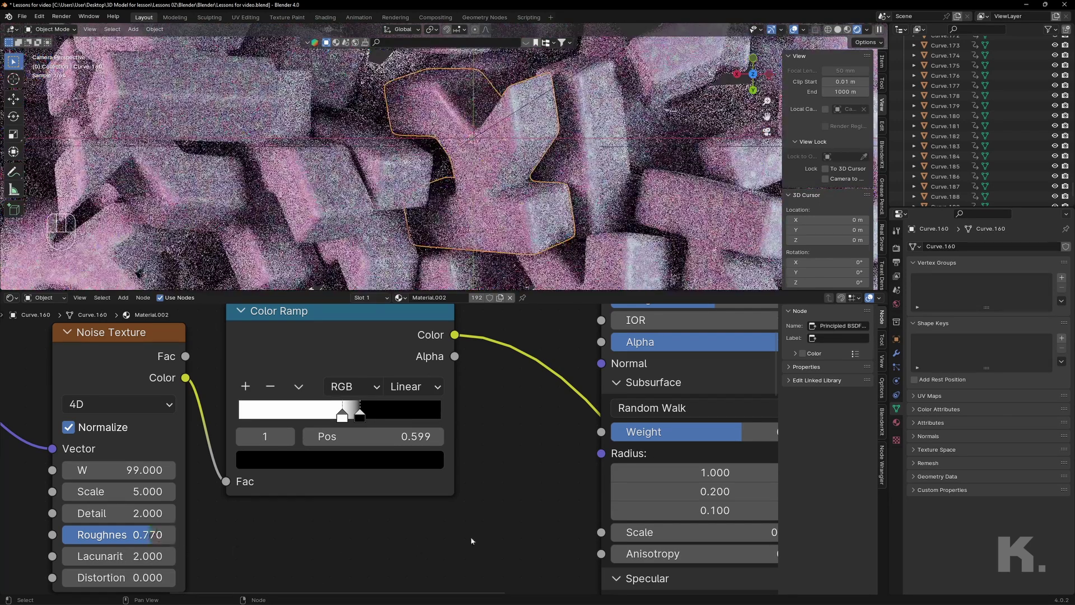
Step: Move the Color Ramp's black stop to position 0.653 and its white stop to position 0.557
middle_click_drag(338, 434, 343, 454)
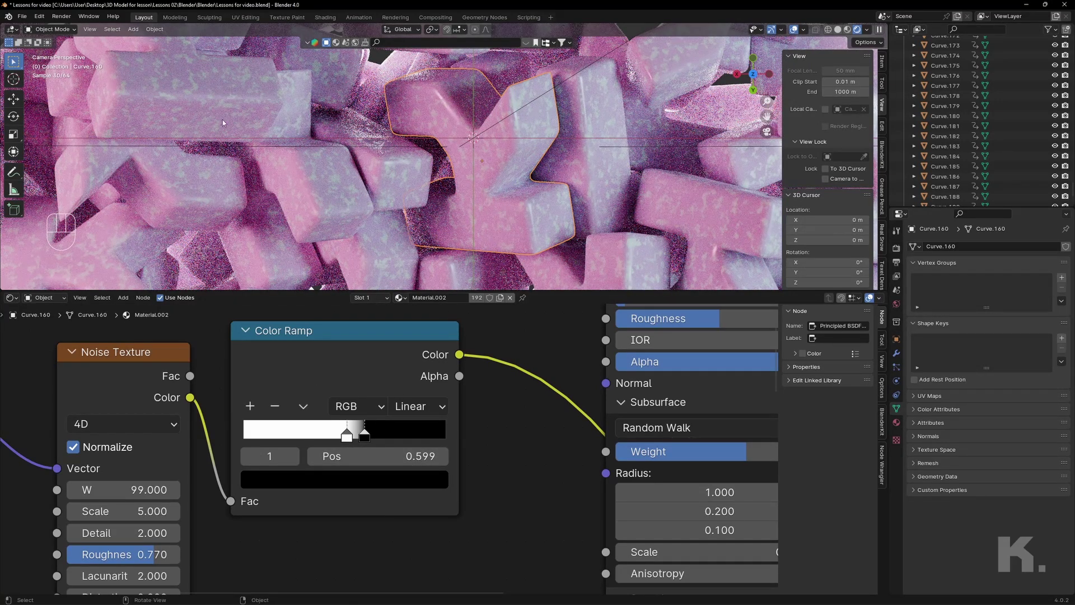
left_click_drag(366, 435, 379, 437)
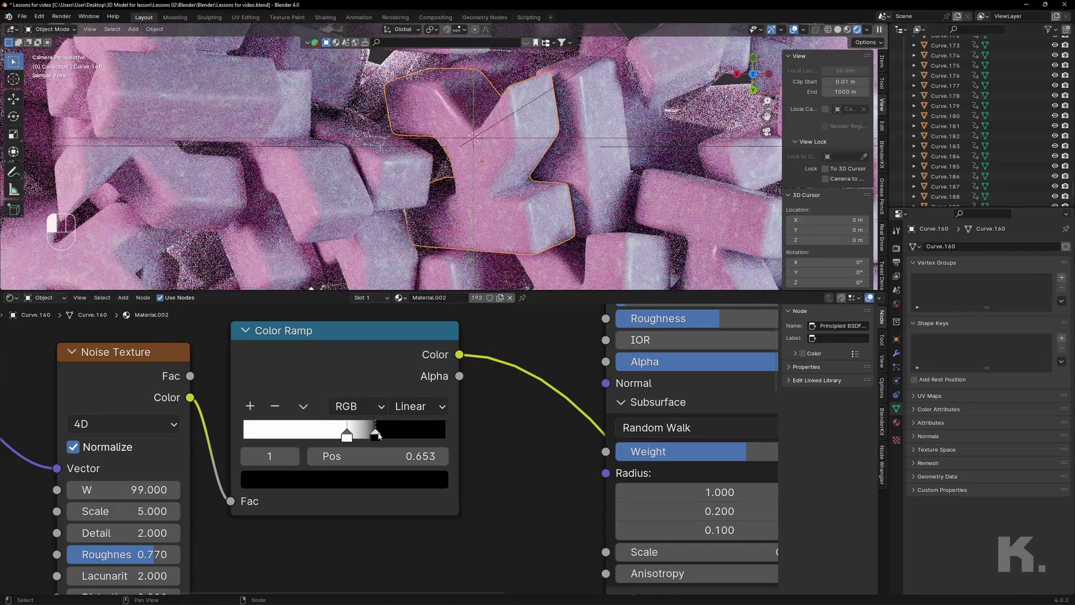
left_click_drag(348, 436, 358, 439)
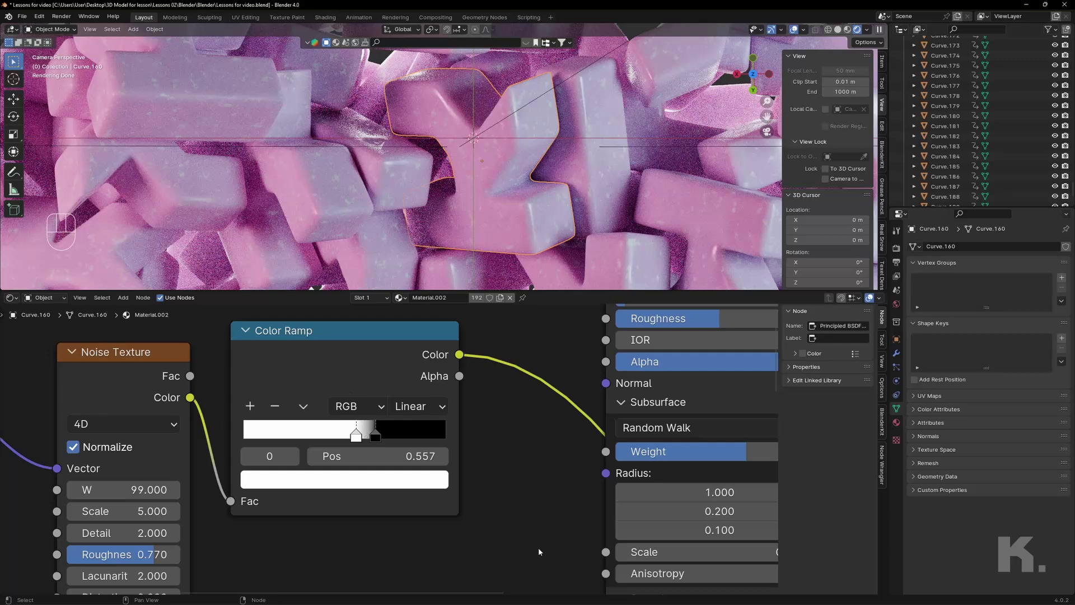
Step: Set the white Principled BSDF's roughness to 0.813 and move its Color Ramp's black stop to position 0.630
scroll(539, 546, "down", 2)
middle_click_drag(573, 472, 493, 533)
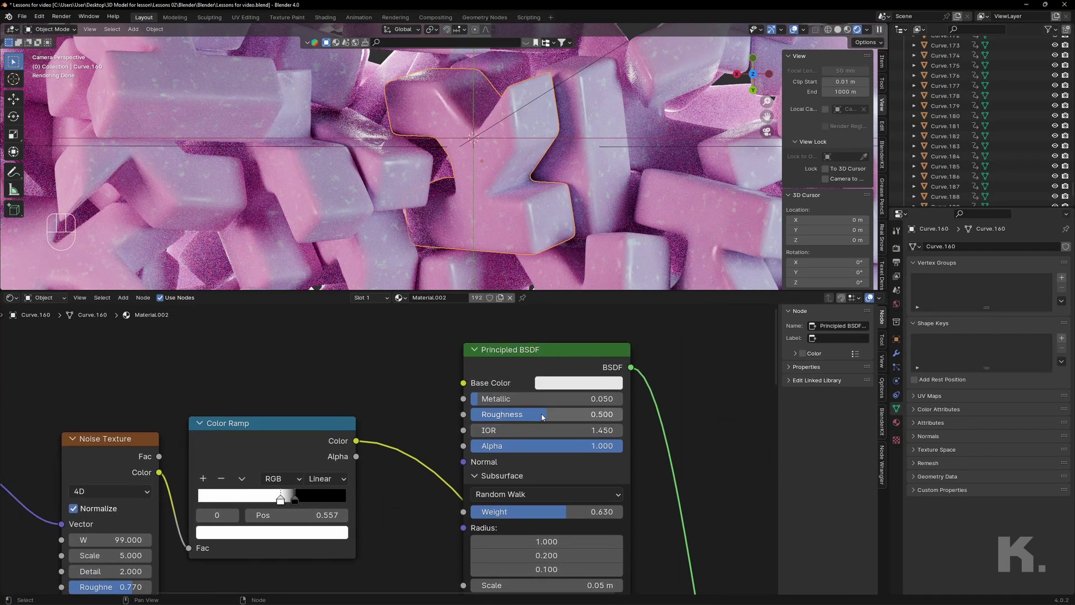
left_click_drag(542, 417, 577, 418)
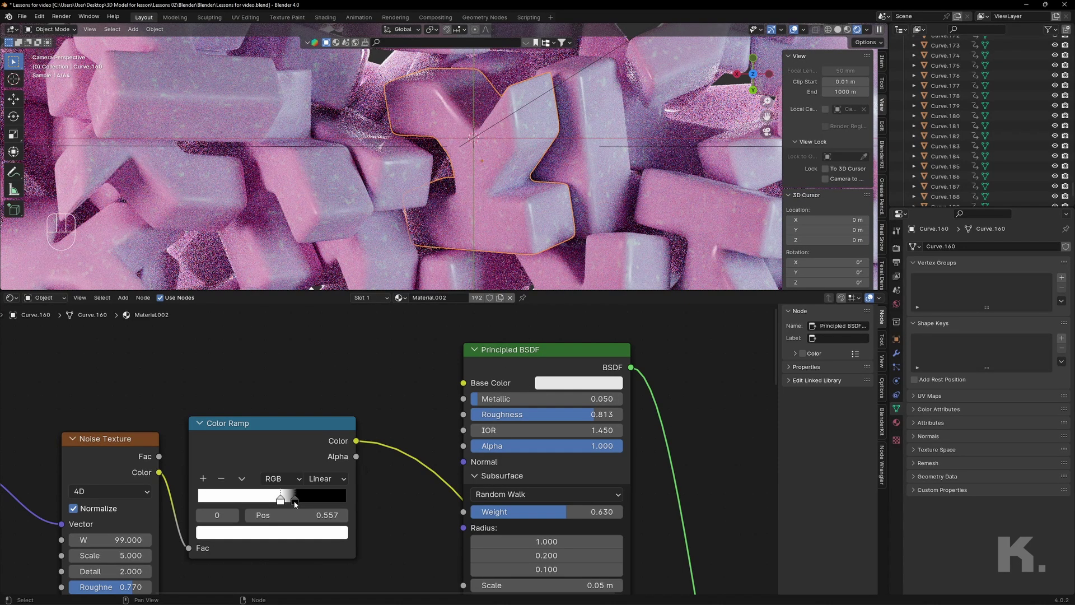
left_click_drag(295, 499, 292, 503)
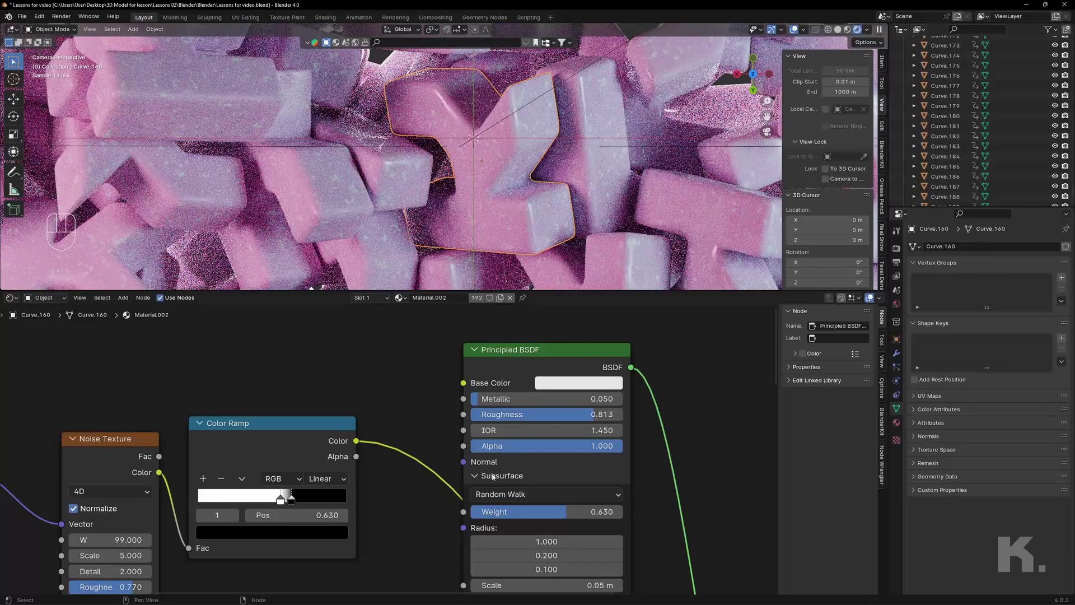
Step: Examine the whole node tree and check the material on the letter pile from a free perspective and through the camera
scroll(519, 460, "down", 8)
middle_click_drag(556, 505, 582, 468)
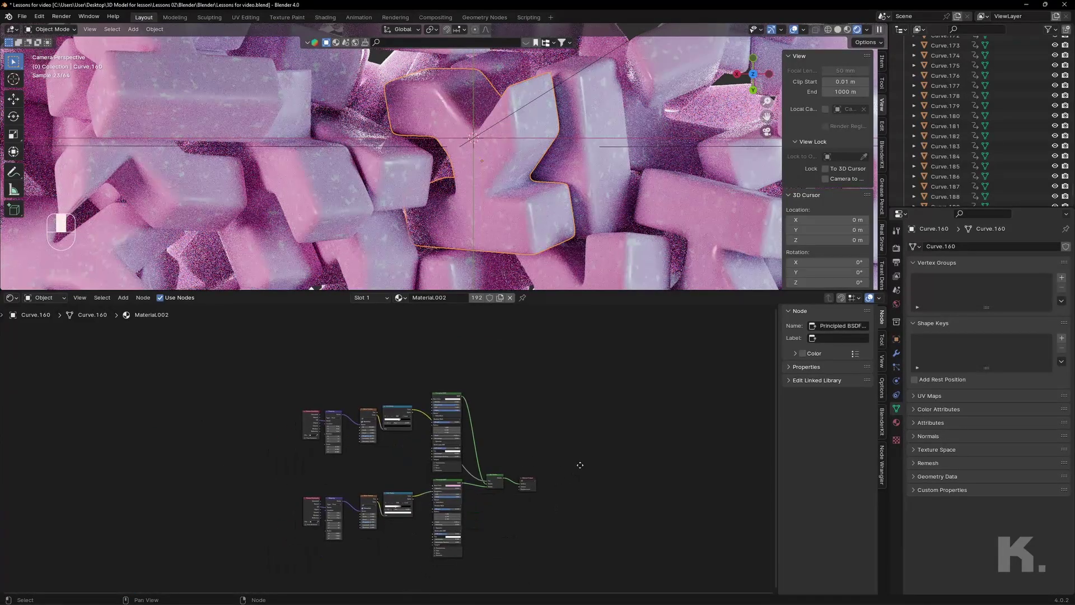
left_click(766, 135)
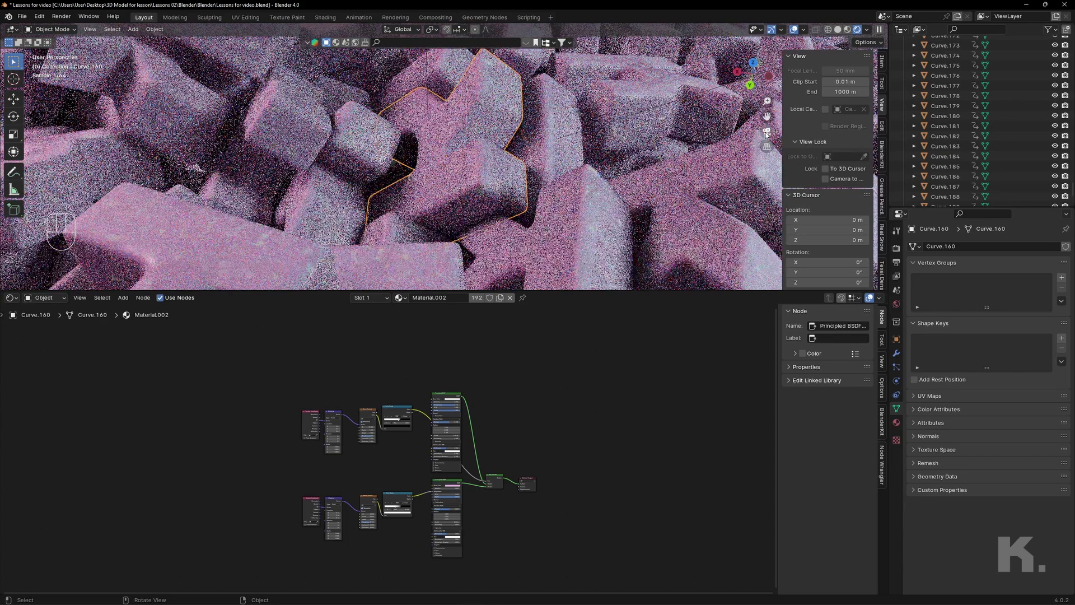
scroll(745, 148, "down", 4)
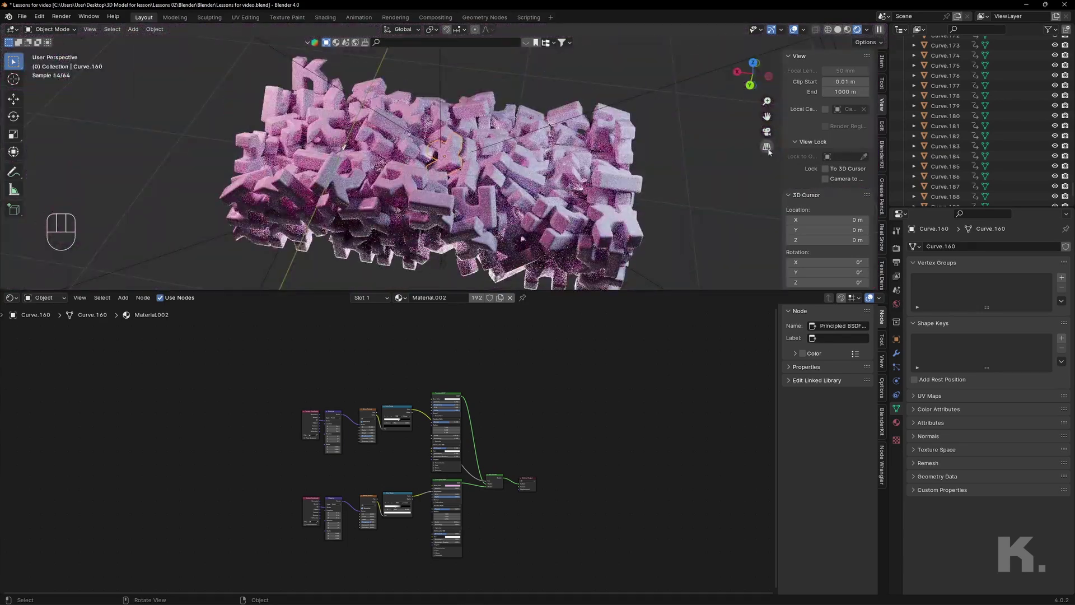
left_click(766, 148)
left_click(767, 148)
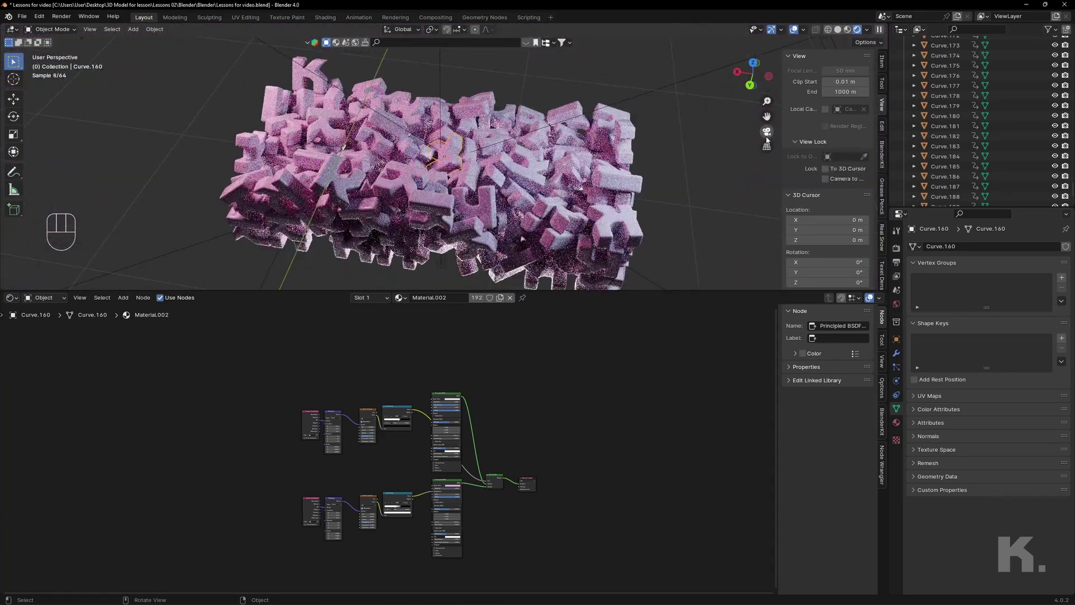
left_click(767, 131)
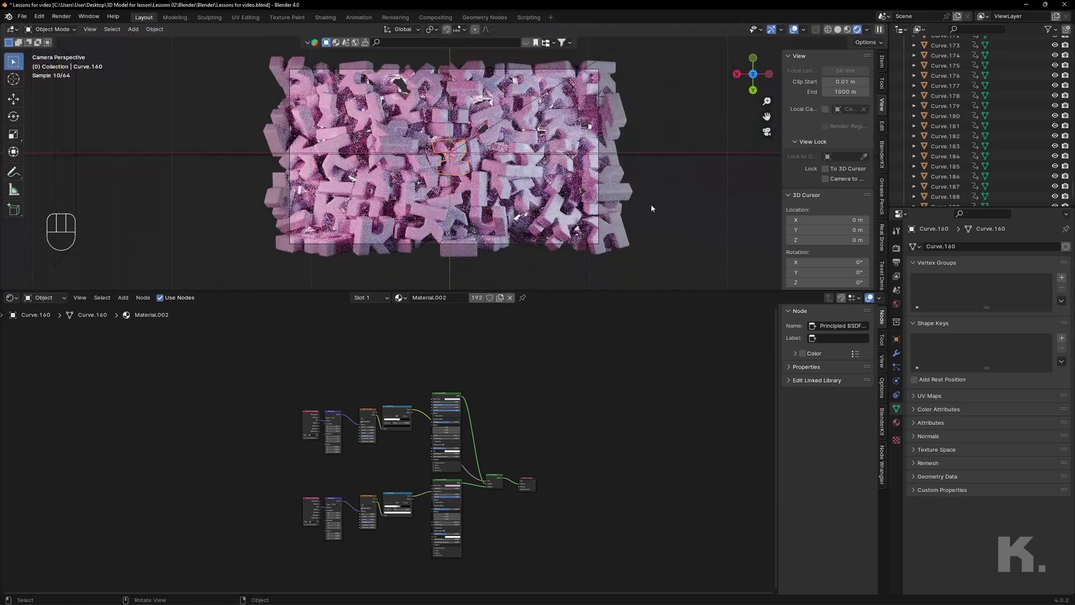
scroll(613, 190, "up", 2)
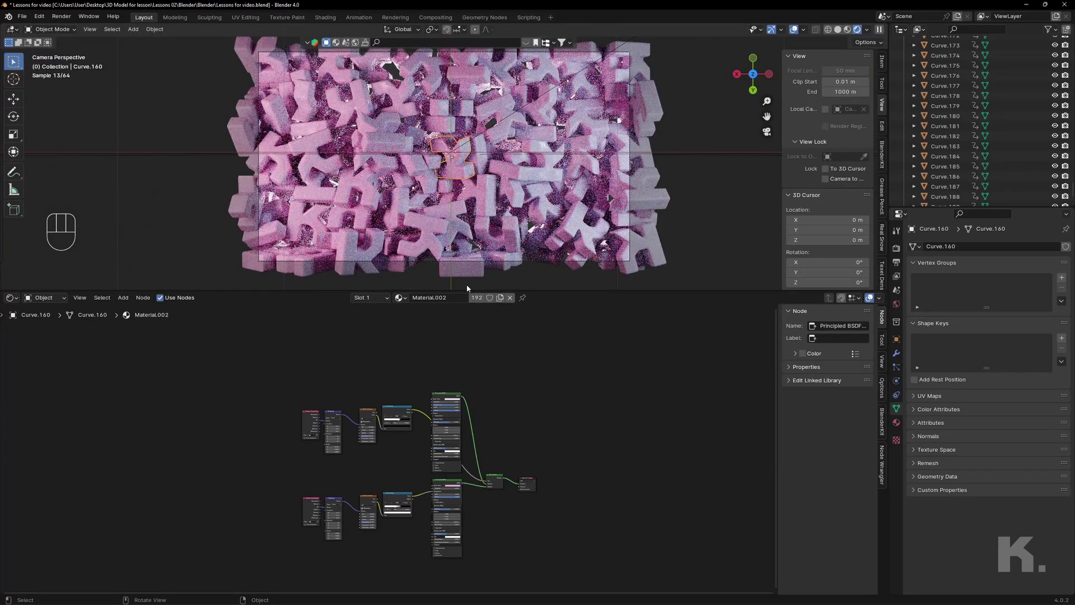
Step: Switch the shader editor to the World nodes and browse the BlenderKit HDR assets with free ones listed first
left_click(39, 298)
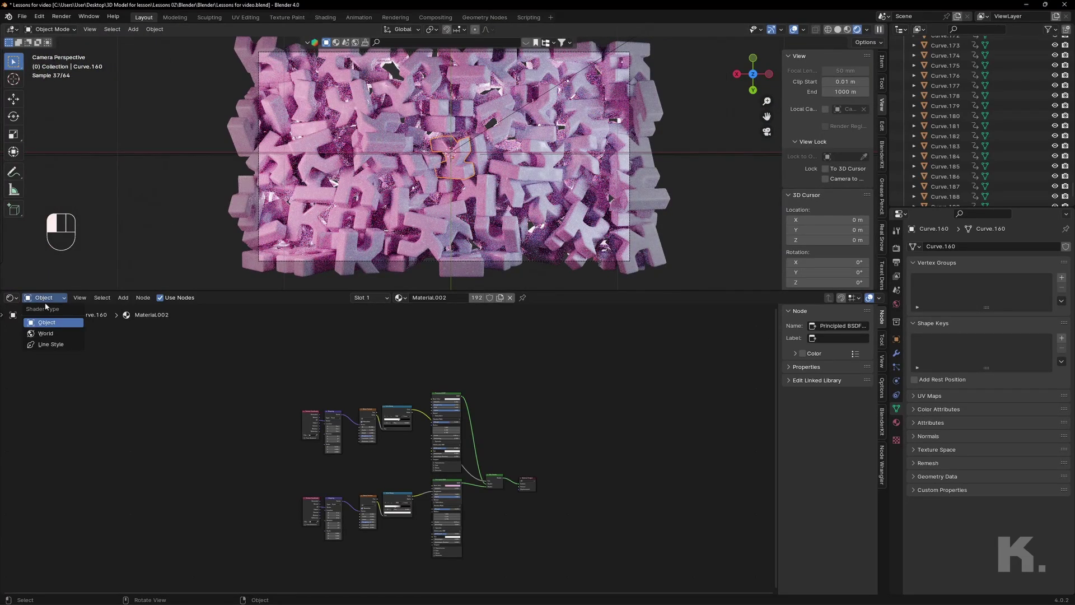
left_click(45, 334)
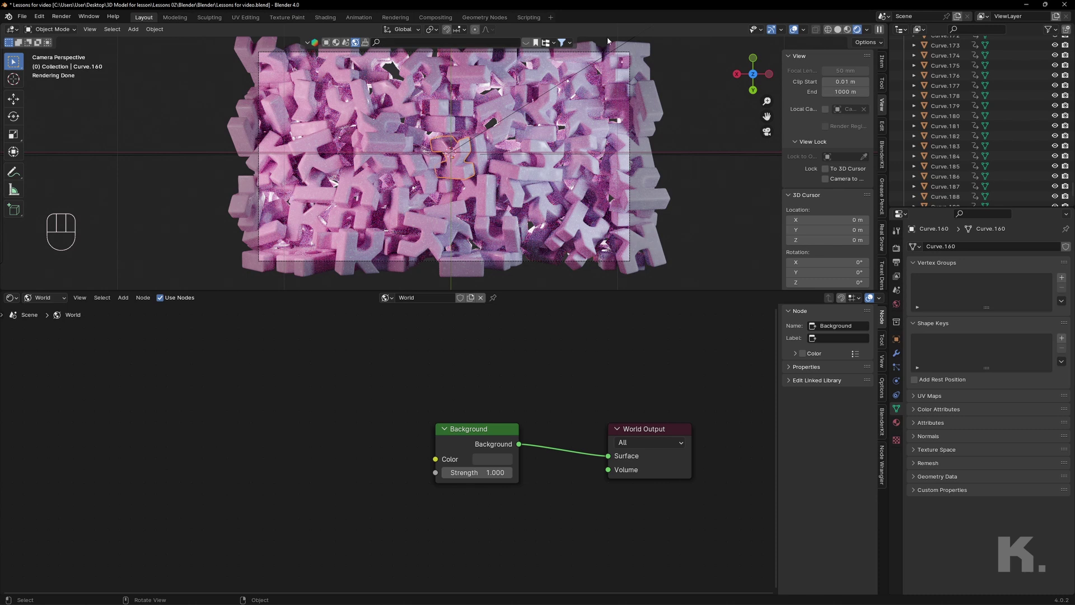
left_click(505, 42)
key("Return")
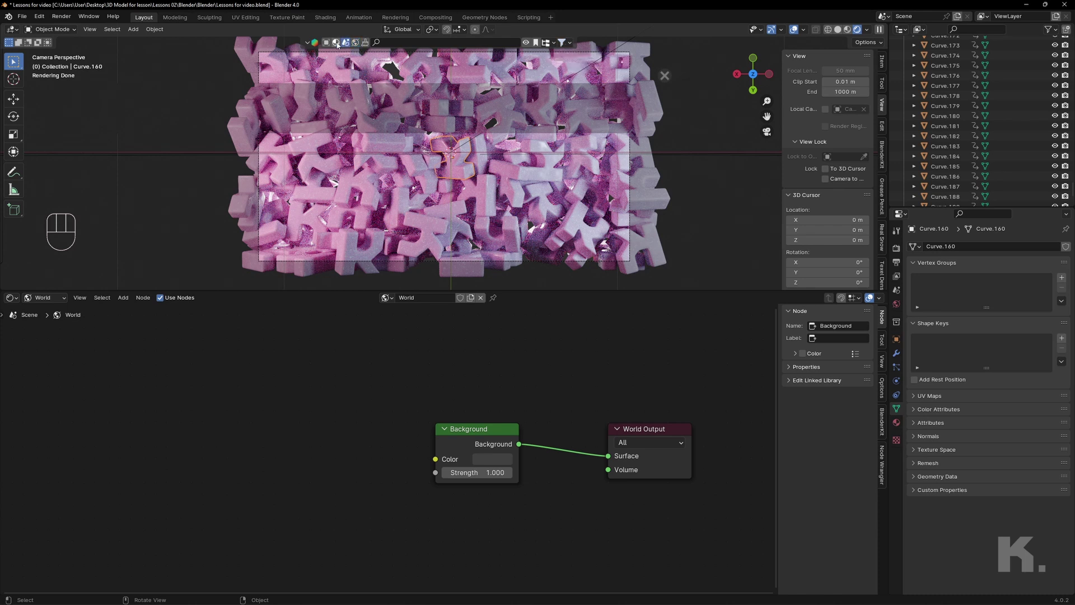
left_click(356, 44)
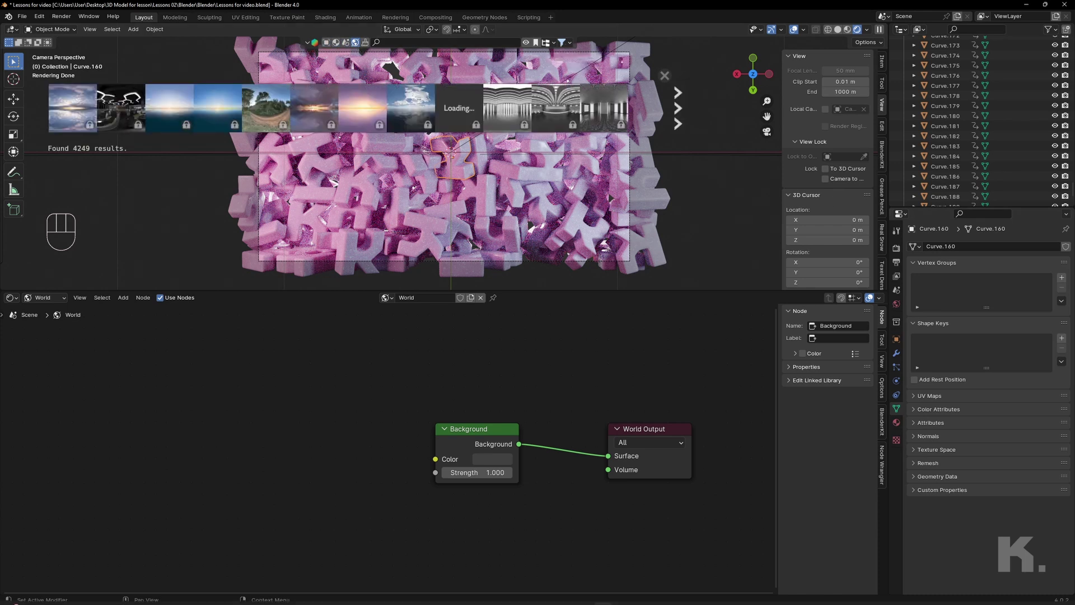
left_click(564, 43)
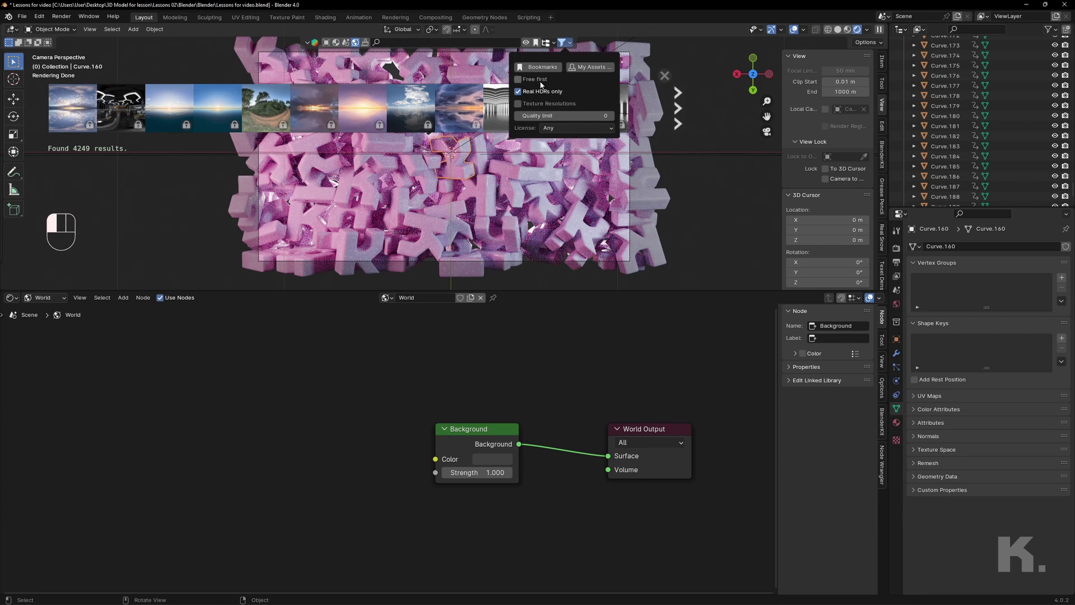
left_click(536, 79)
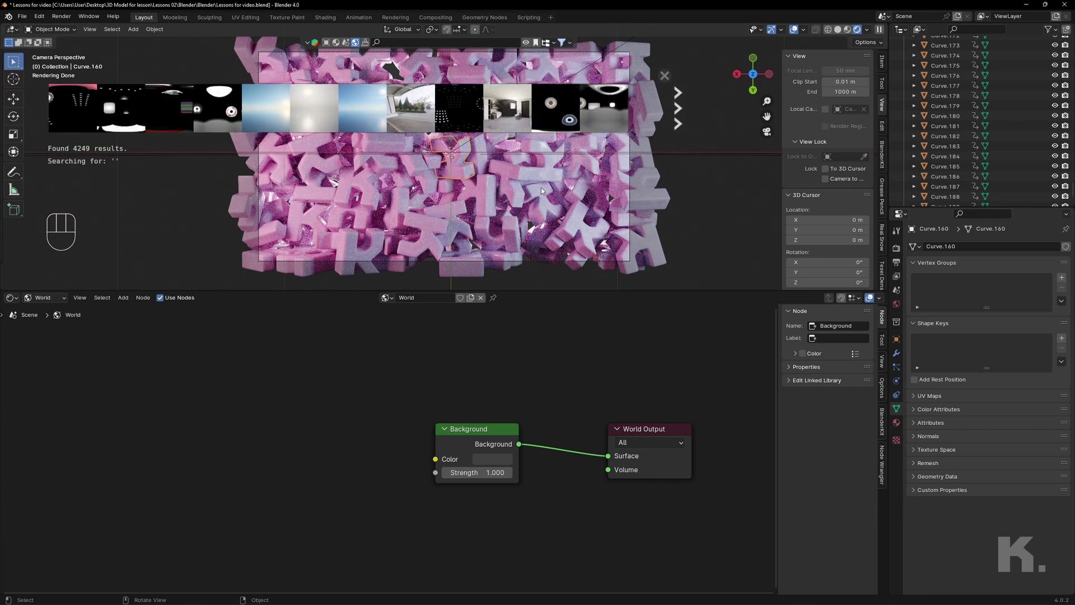
Step: Download the Living Room Light HDR and use it as the world environment
mouse_move(431, 108)
scroll(431, 108, "down", 5)
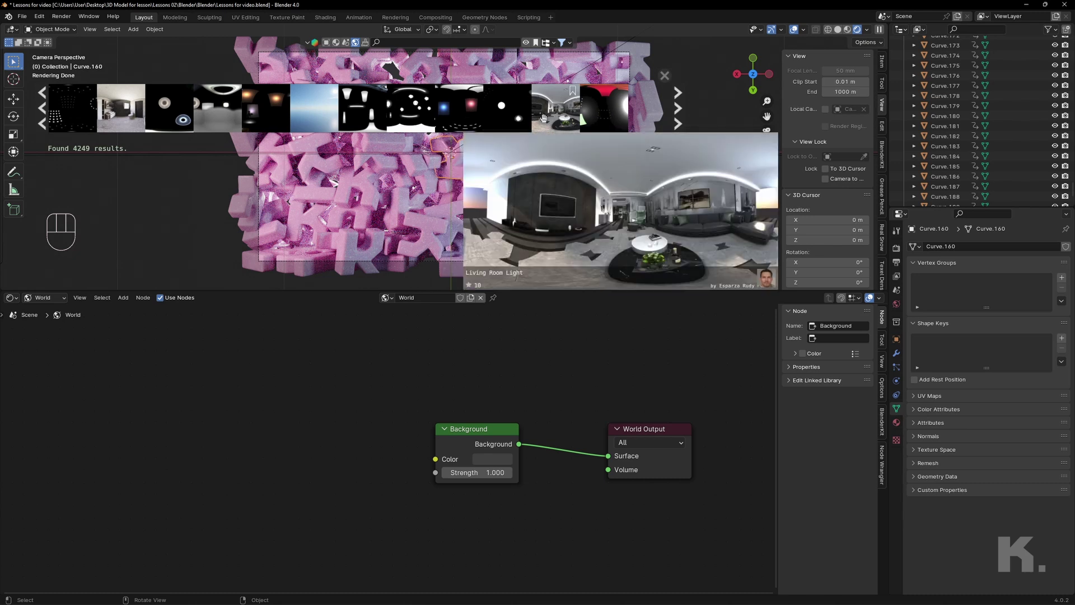
left_click(543, 114)
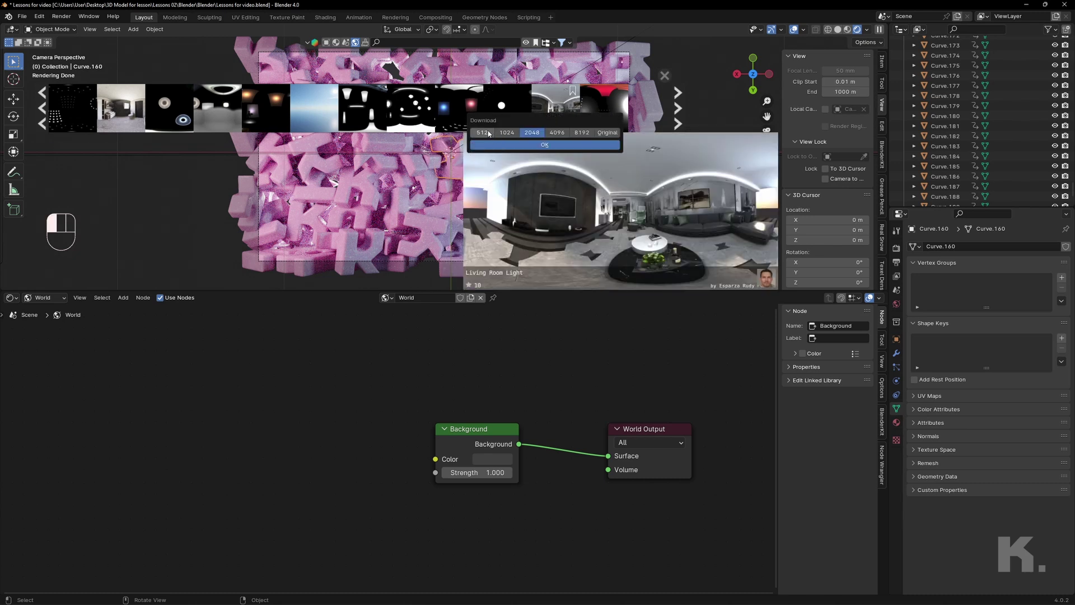
left_click(526, 146)
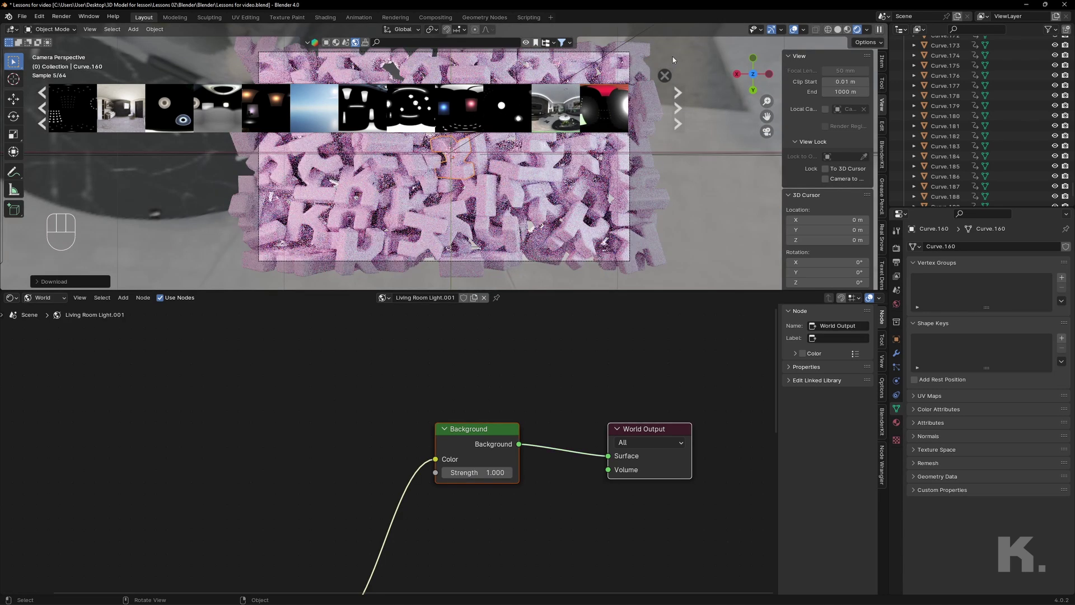
Step: Duplicate the world's Background node and place the copy directly below the original
scroll(539, 423, "down", 3)
middle_click_drag(503, 506, 507, 443)
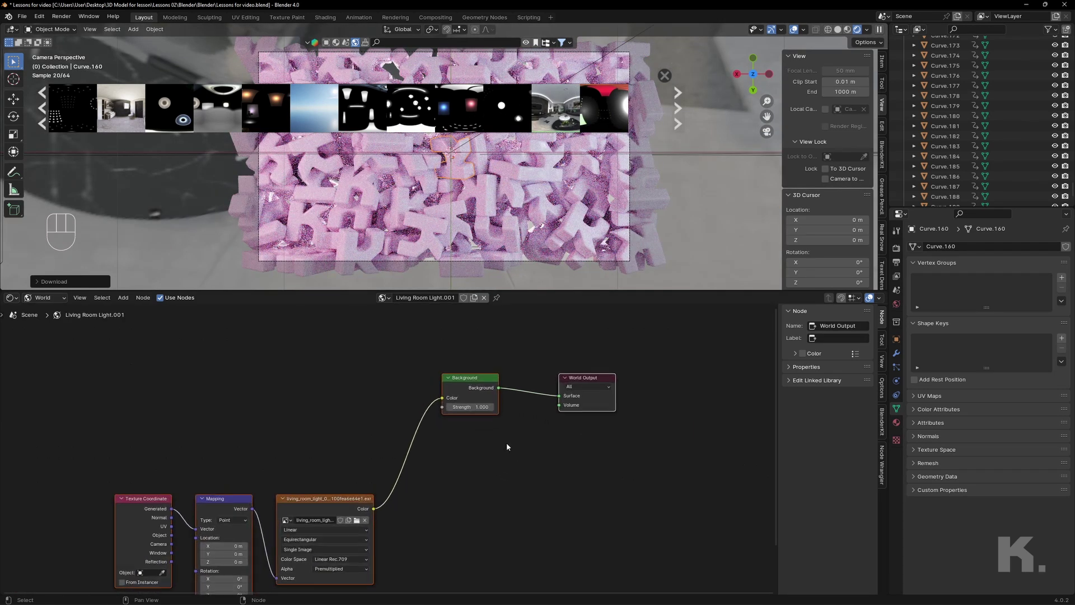
left_click(465, 386)
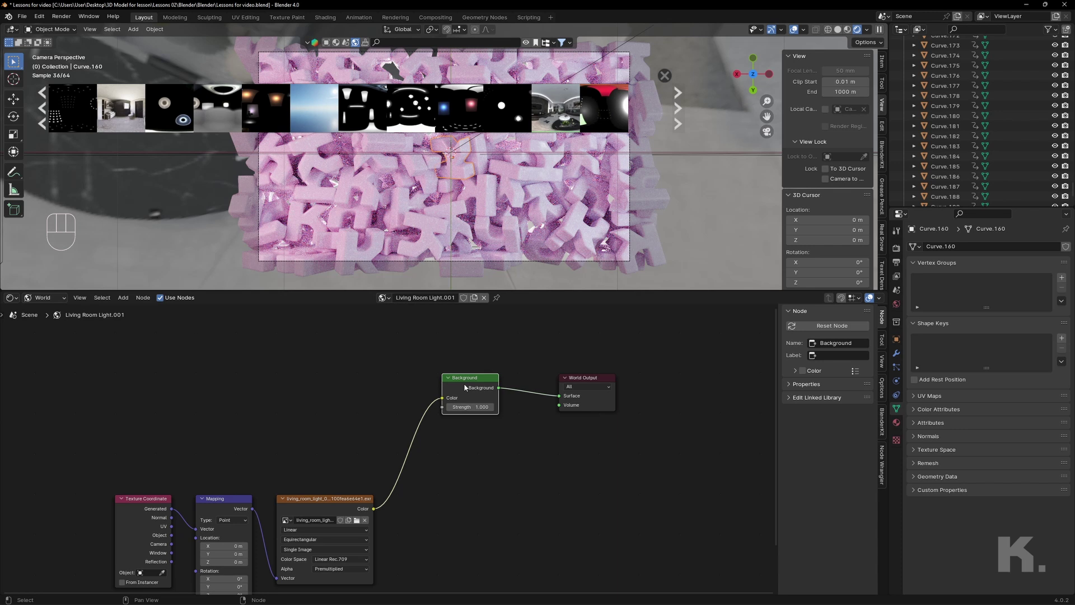
key("shift+d")
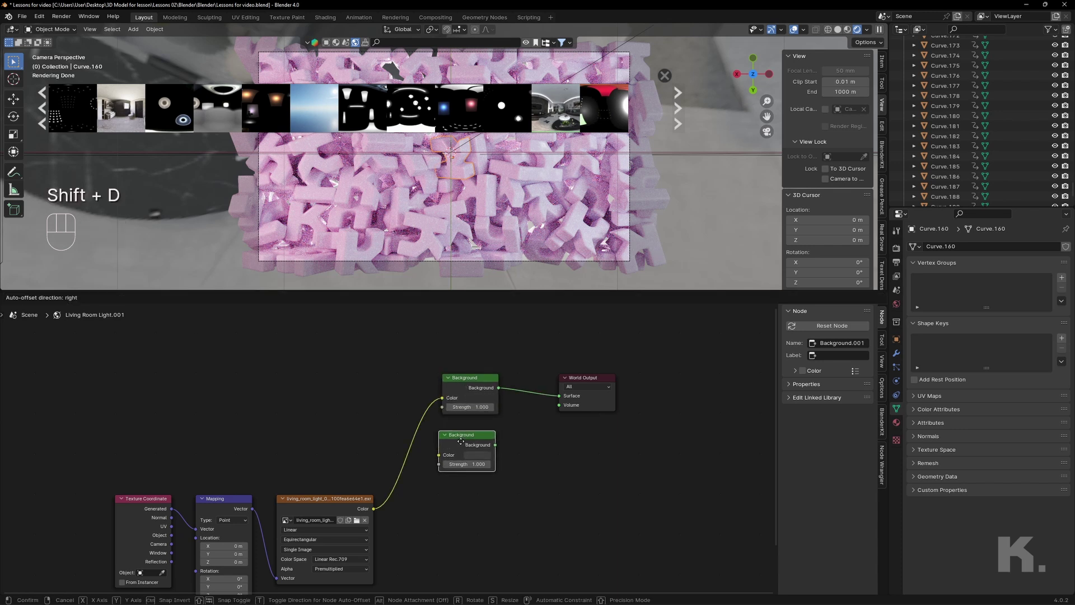
left_click(462, 445)
Step: Insert a Mix Shader between the Background and World Output nodes and connect the duplicated Background to its second shader input
key("shift+a")
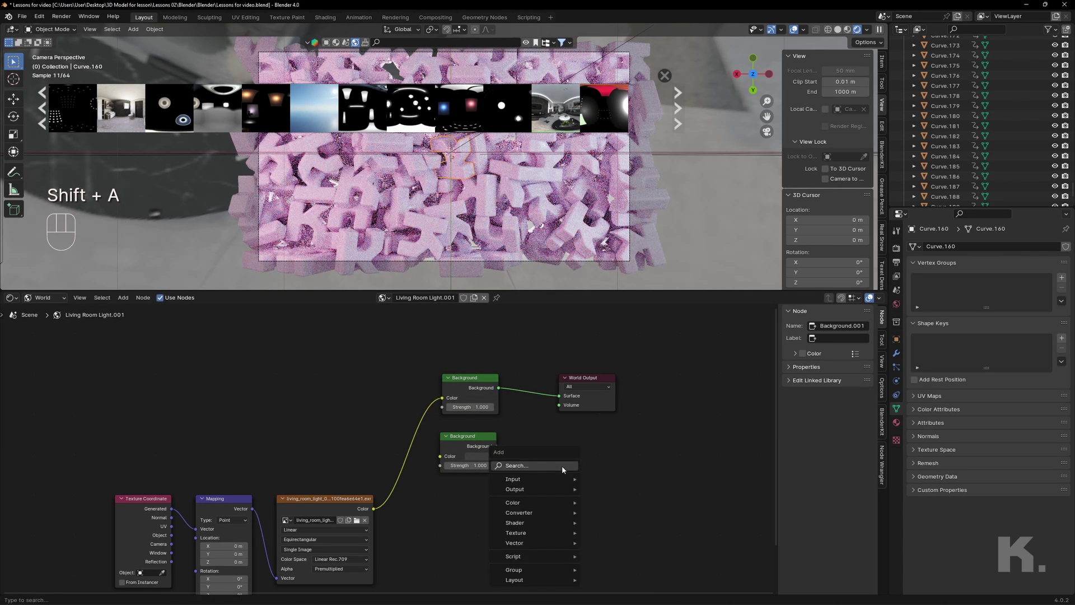
type("mix shader")
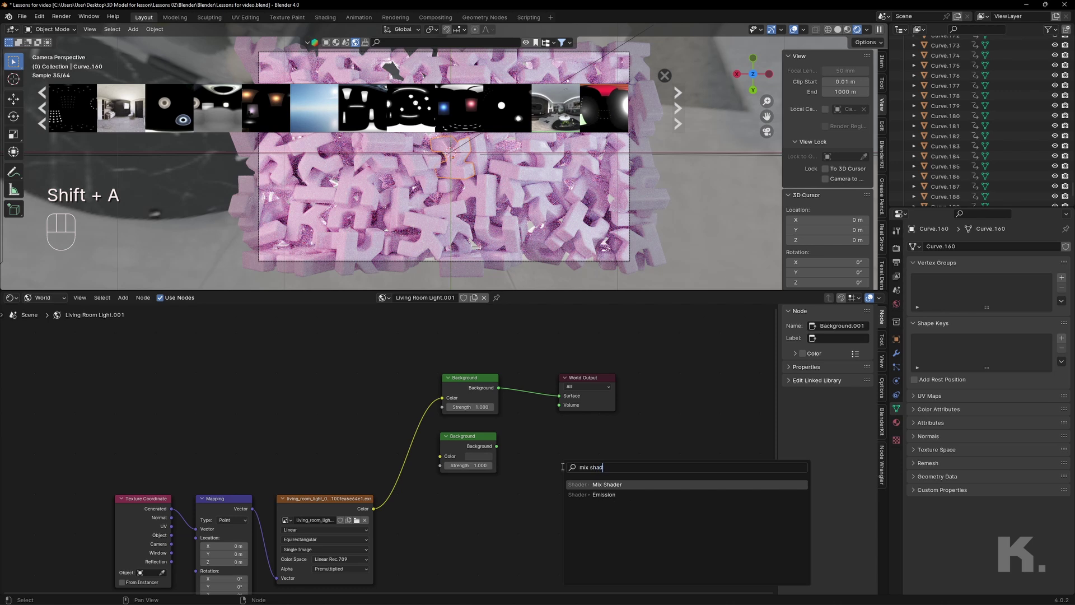
key("Return")
left_click(526, 385)
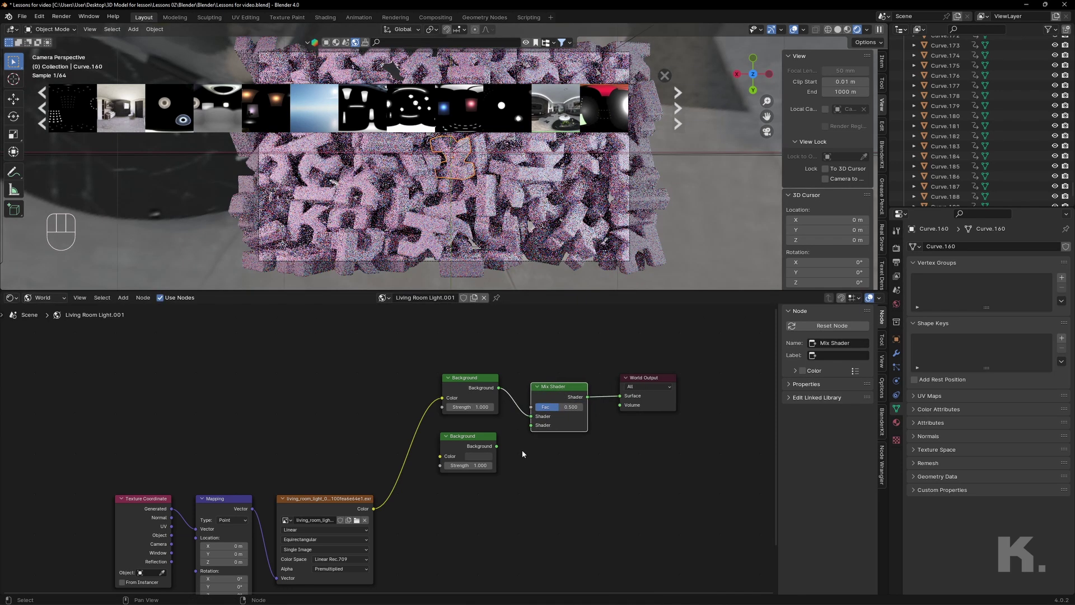
left_click_drag(496, 446, 532, 425)
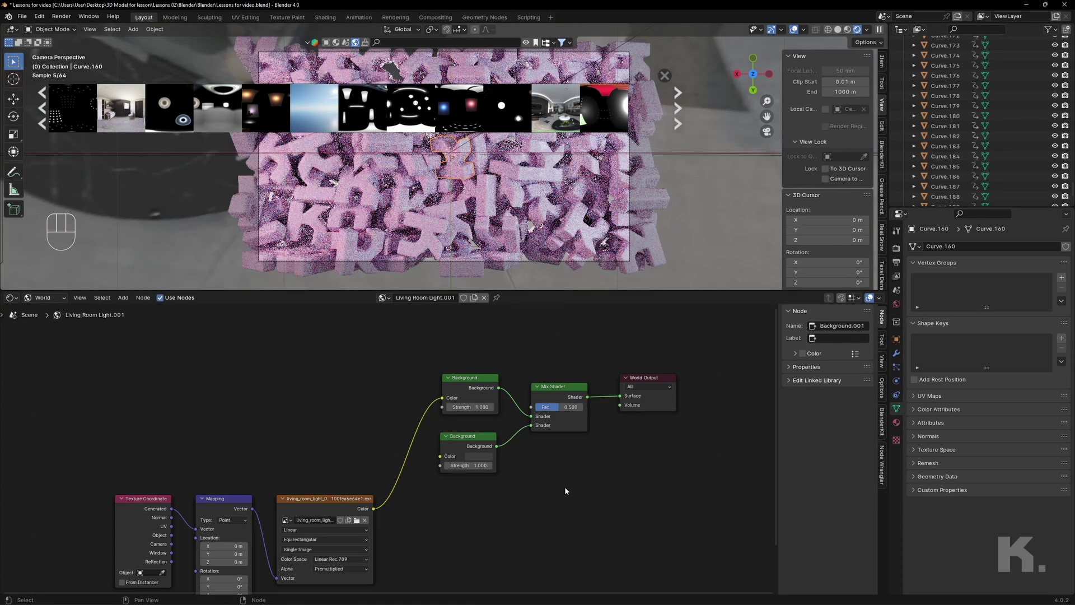
Step: Add a Light Path node below the Mix Shader and connect its Is Camera Ray output to the Mix Shader's Fac input
key("shift+a")
type("l")
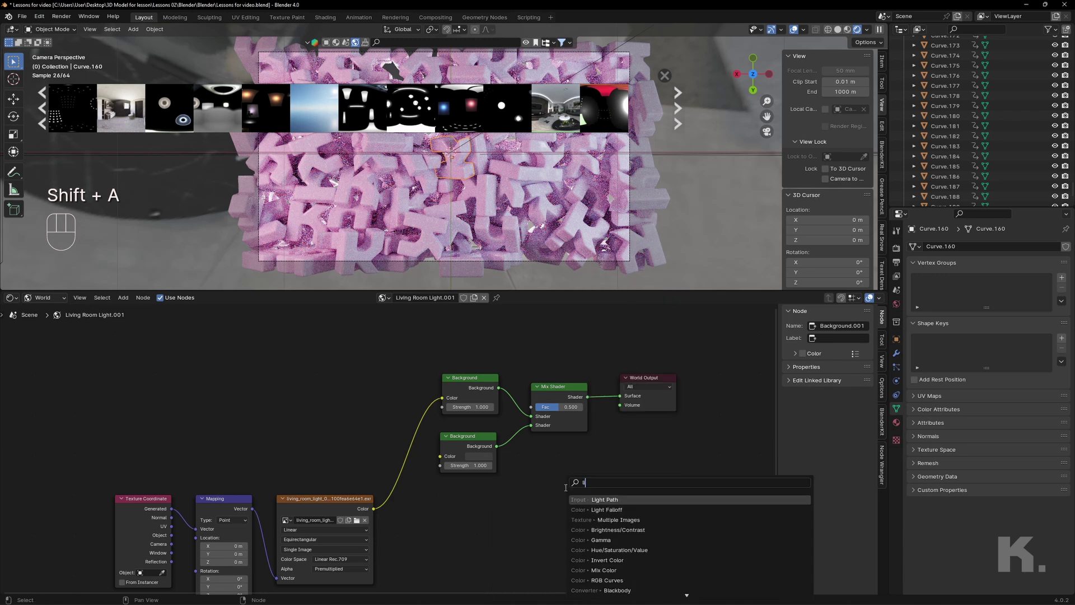
type("ight path")
key("Return")
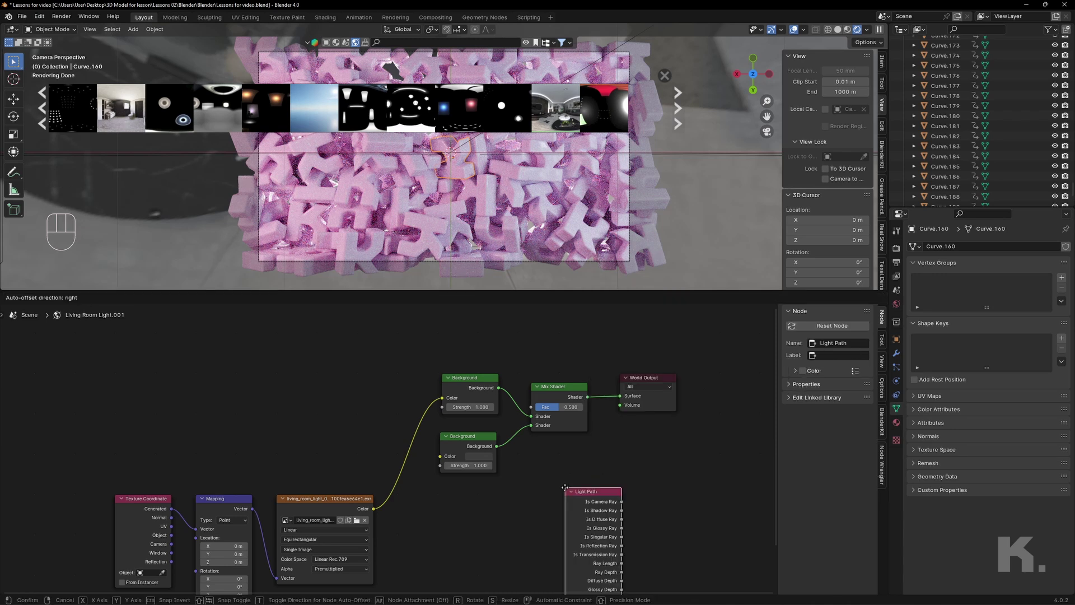
left_click(530, 448)
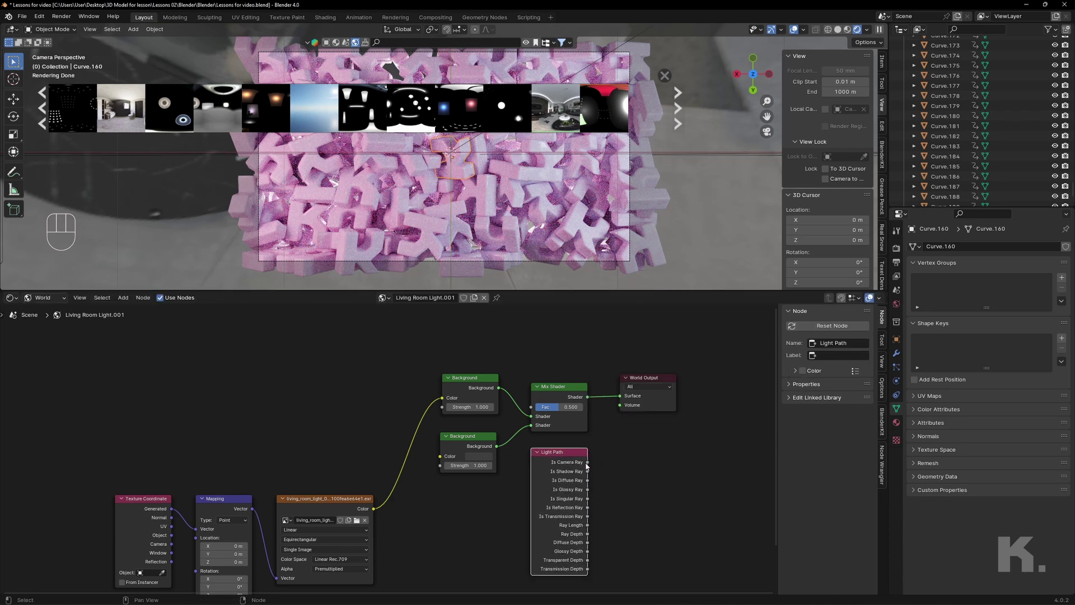
left_click_drag(587, 463, 533, 414)
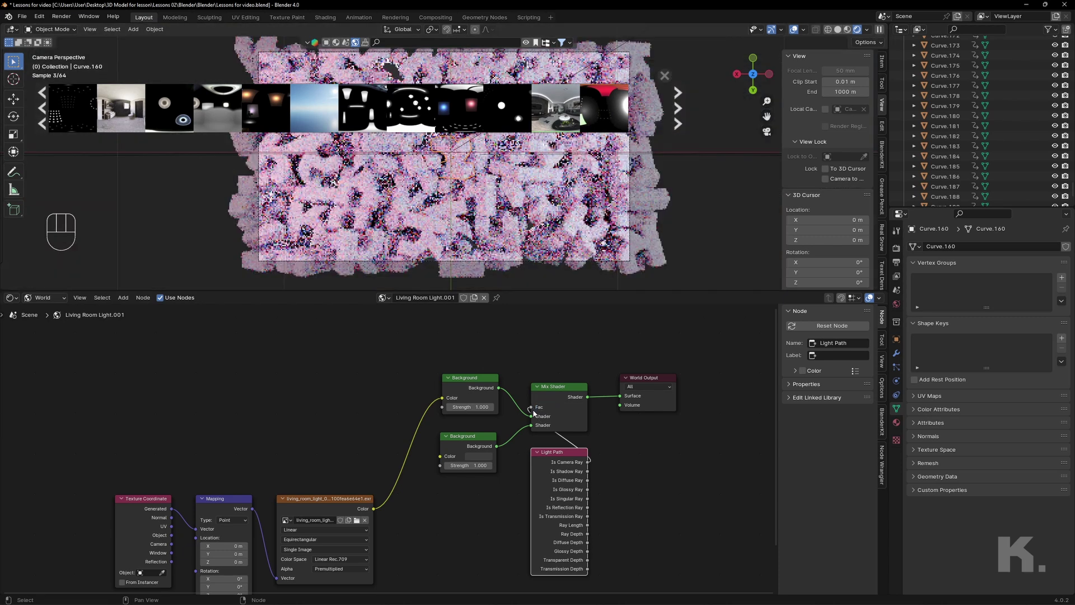
Step: Raise the duplicated Background's color value to 1 and tint it light red
left_click(480, 456)
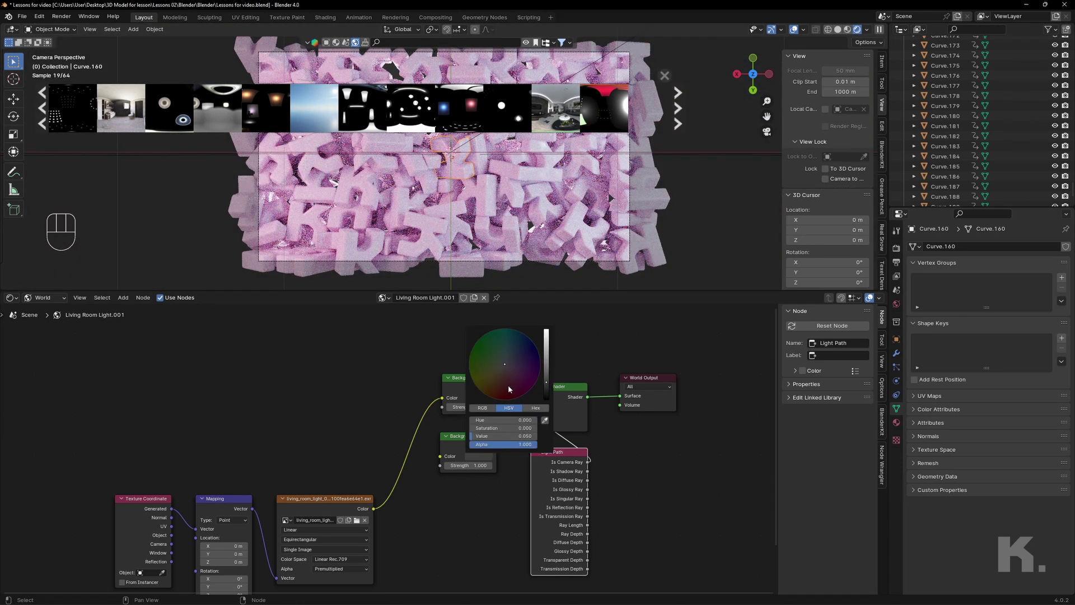
left_click_drag(546, 382, 547, 329)
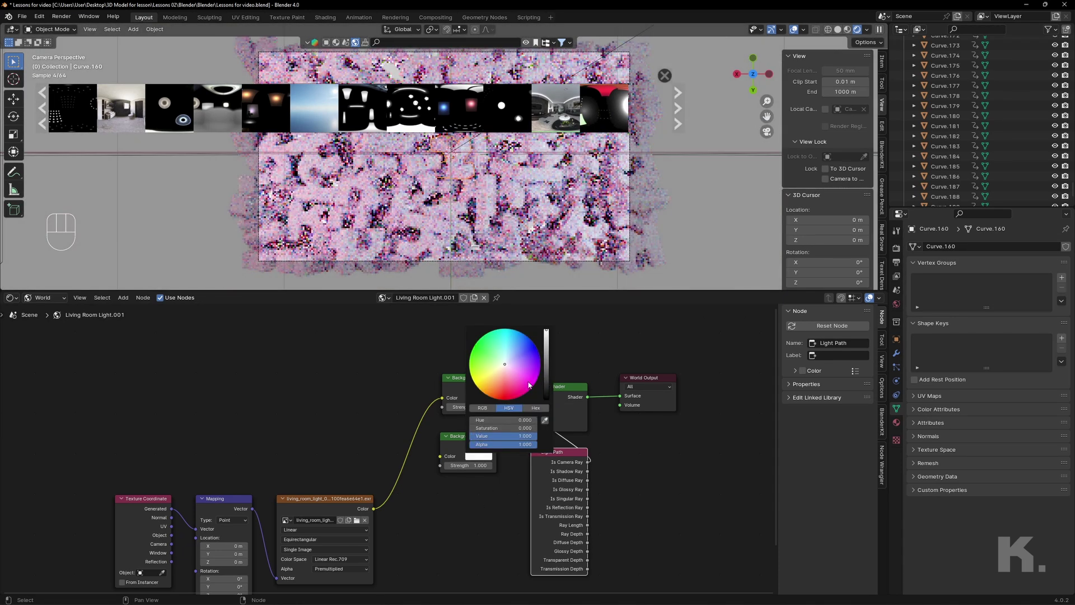
left_click_drag(523, 364, 506, 385)
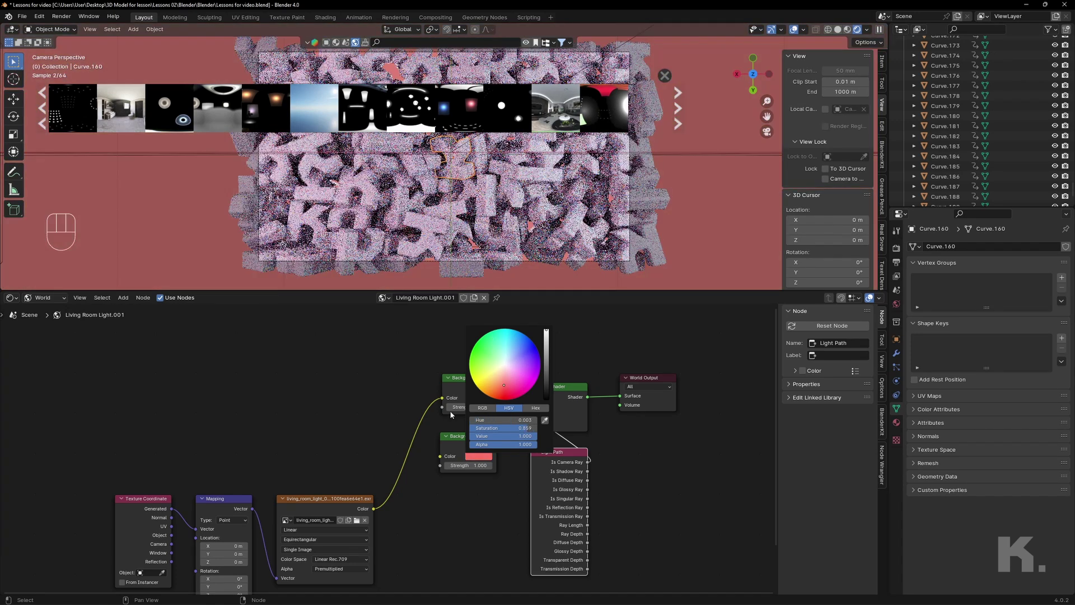
Step: Try a strength of 1.7 on the duplicated Background and 1 on the HDR Background
mouse_move(466, 466)
left_mouse_down()
mouse_move(415, 466)
mouse_move(470, 463)
left_mouse_up()
mouse_move(470, 407)
left_mouse_down()
mouse_move(588, 408)
mouse_move(475, 407)
left_mouse_up()
left_click(475, 407)
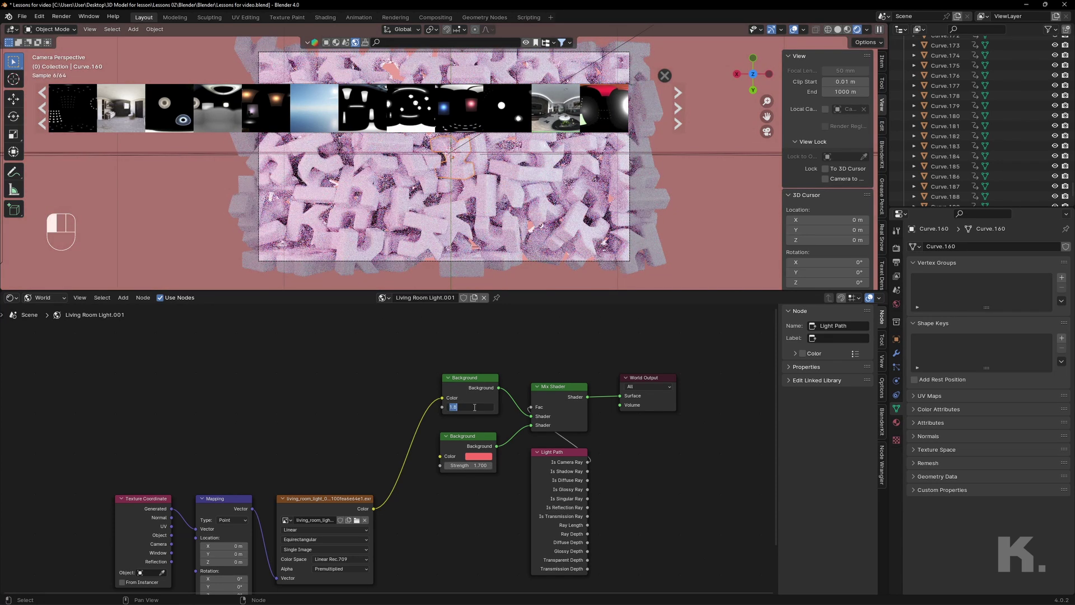
type("1")
key("Return")
Step: Remove the saturation from the duplicated Background's color to make it white, and set its strength to 1
left_click(477, 456)
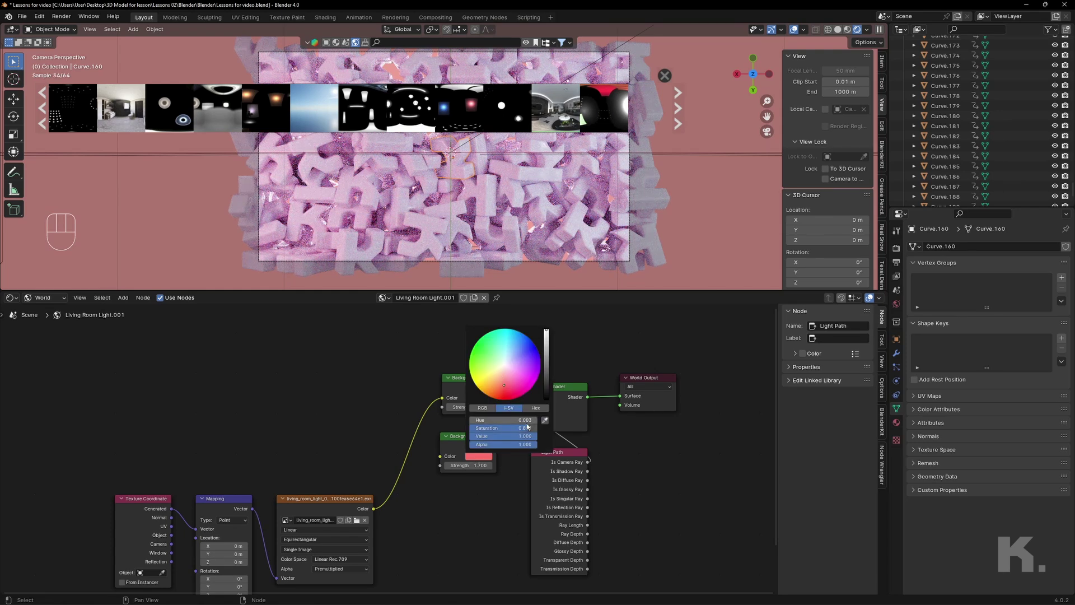
left_click_drag(501, 428, 452, 436)
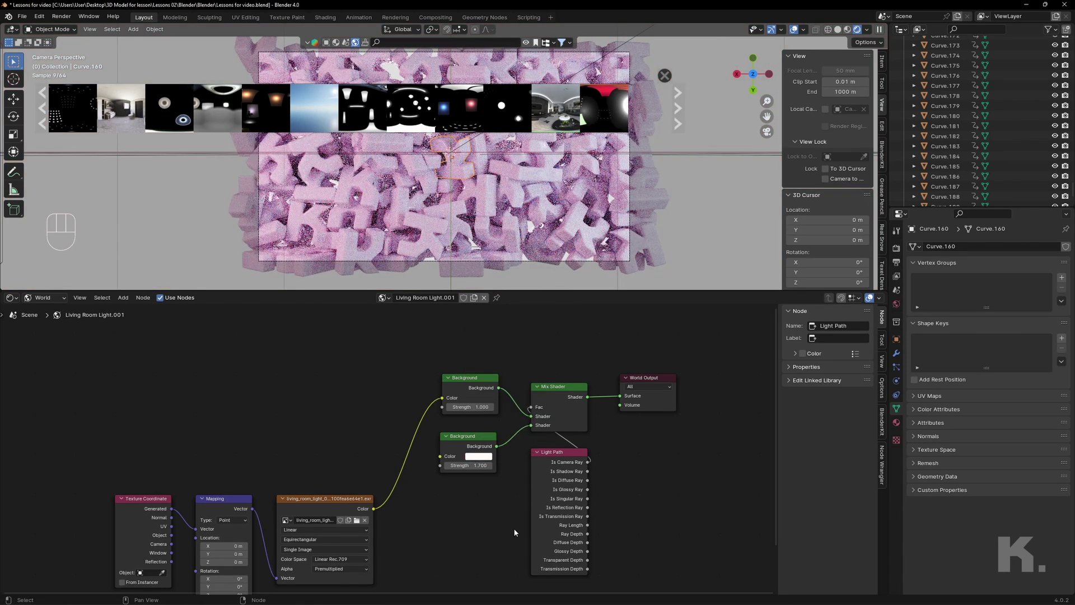
left_click(473, 466)
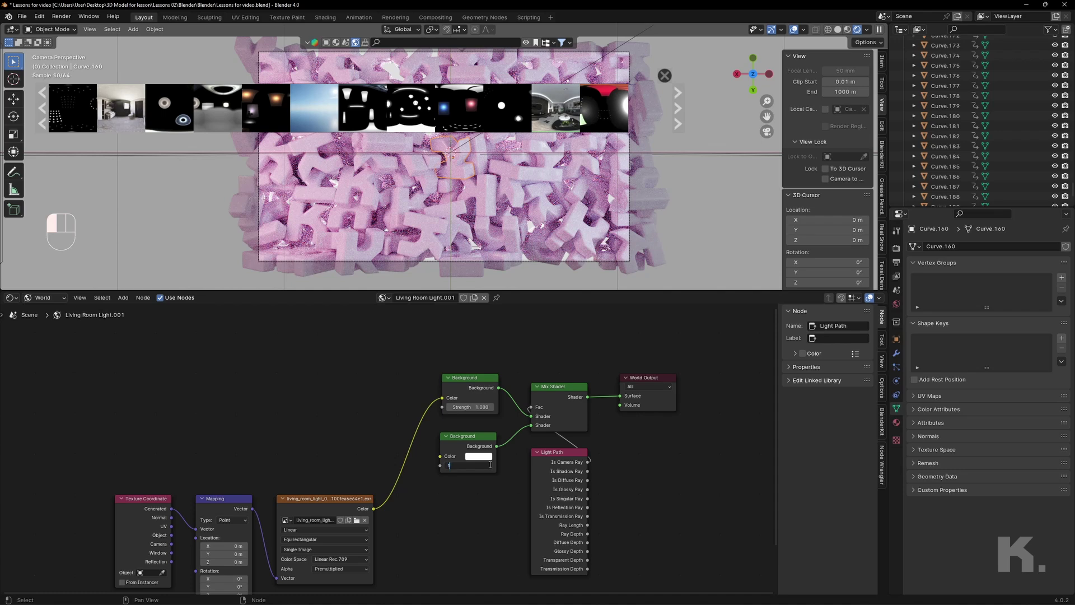
type("1")
key("Return")
Step: Try strengths of 0.5 and 0.1 on the HDR Background node
left_click(465, 406)
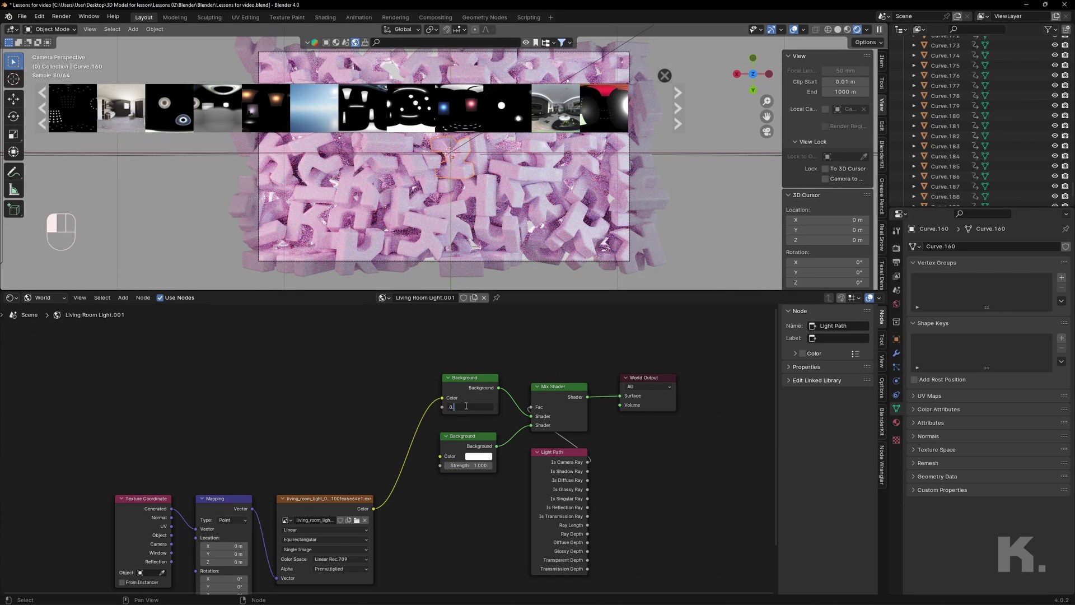
key("Return")
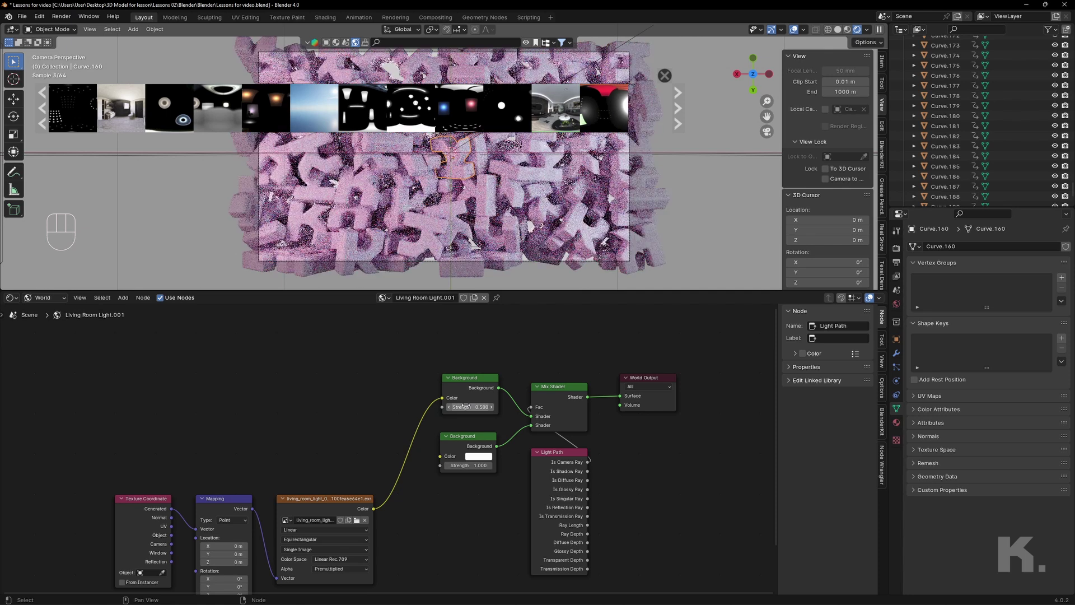
left_click(483, 406)
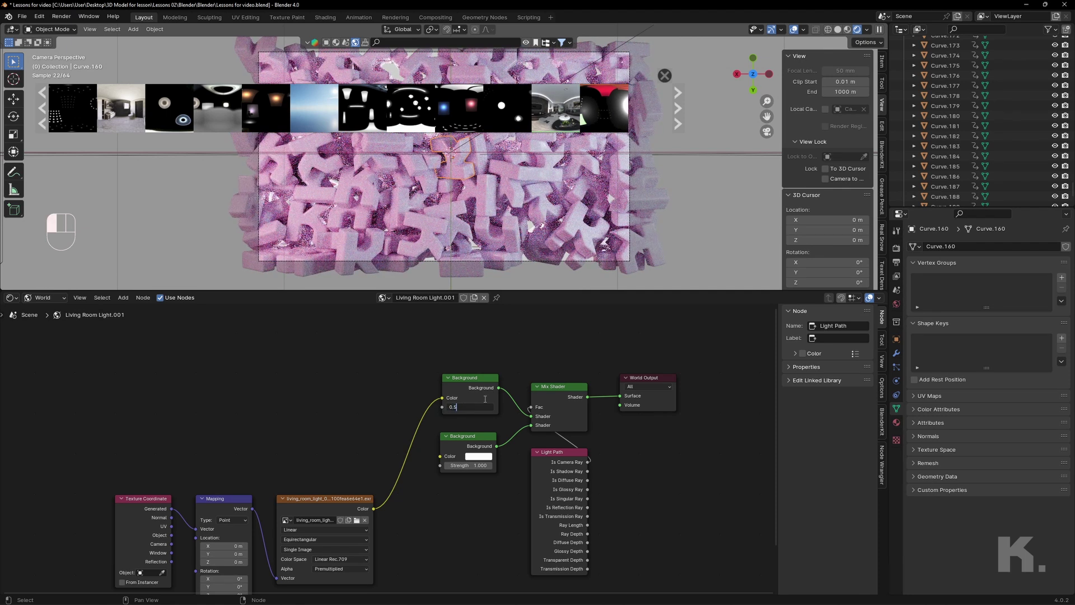
key("BackSpace")
type("100")
key("Return")
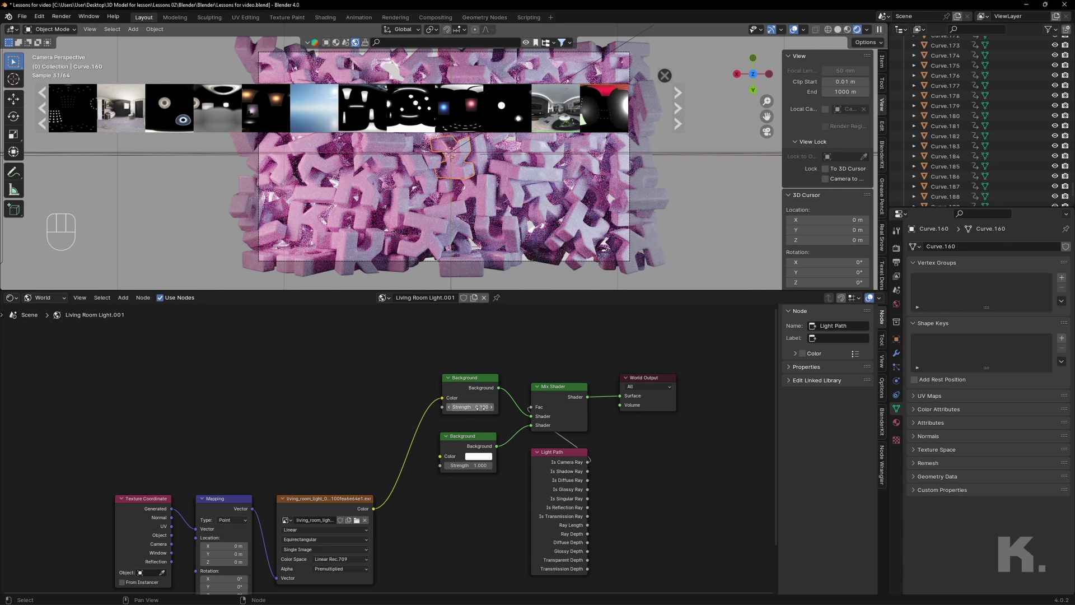
Step: Set the HDR Background node's strength to 0.2
left_click(483, 408)
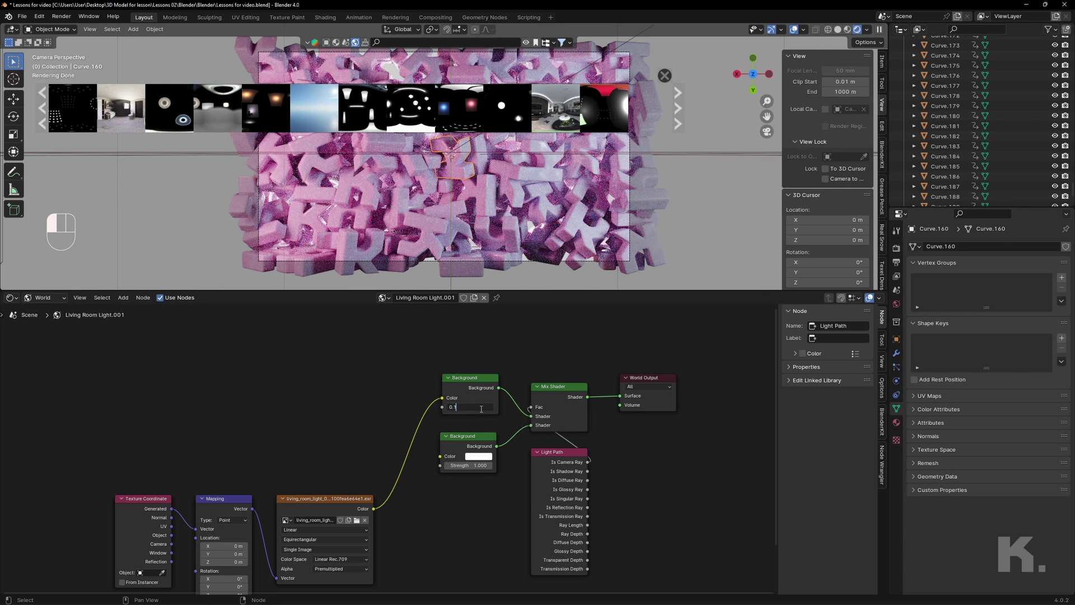
key("BackSpace")
type("2")
key("Return")
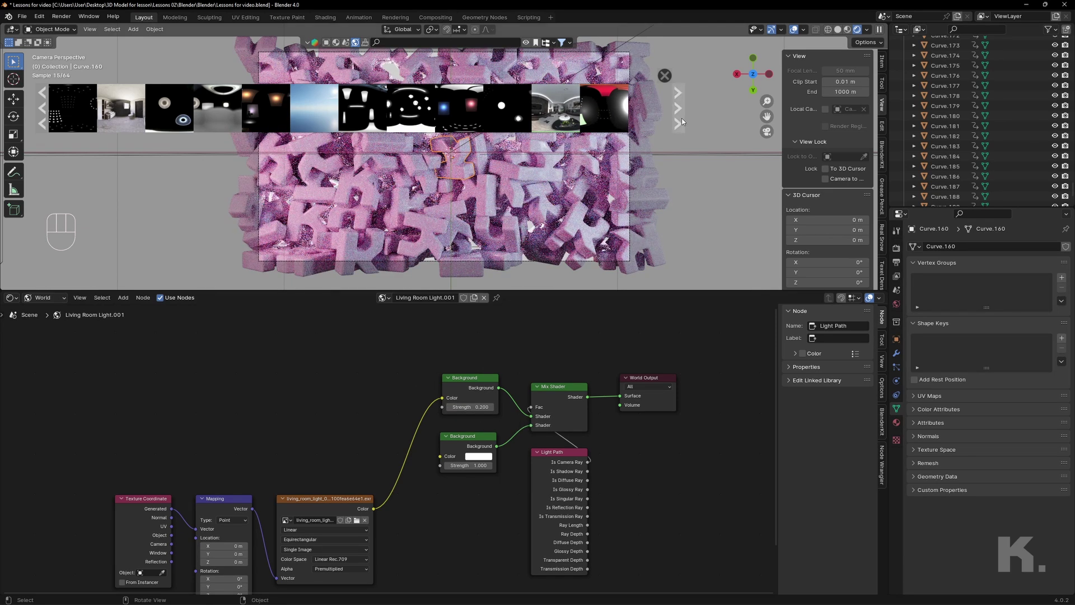
Step: Close the BlenderKit asset bar, switch the shader editor back to Object materials and select a K letter in the lower part of the pile
left_click(665, 75)
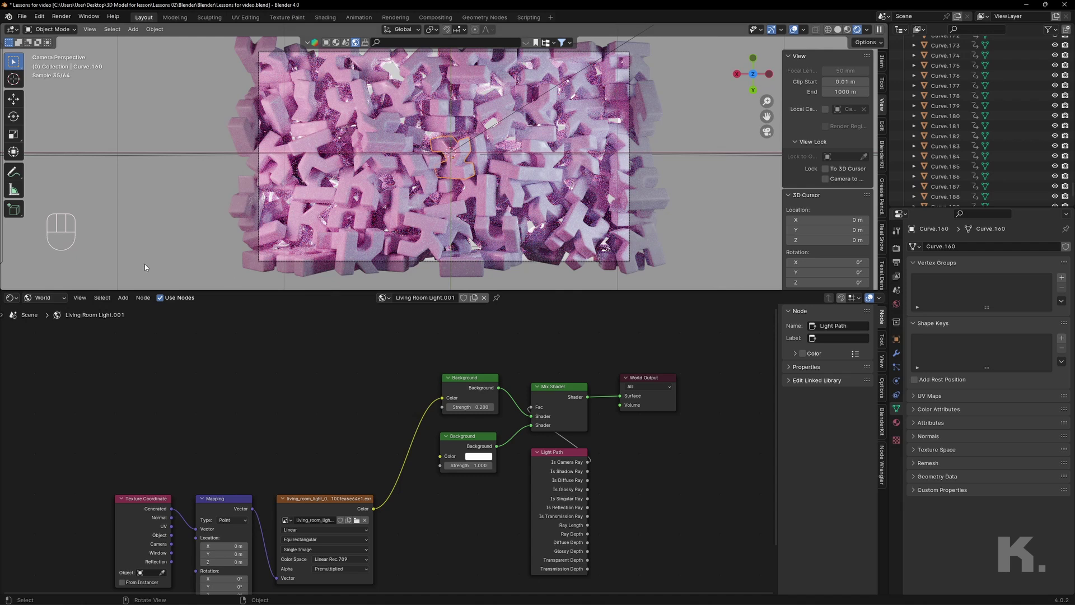
left_click(11, 299)
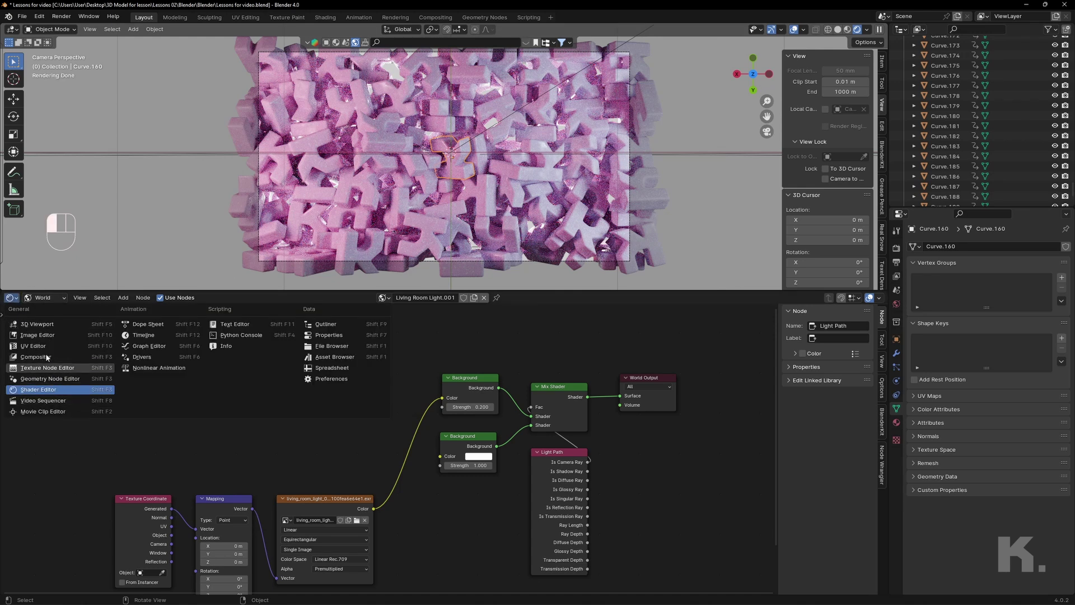
left_click(45, 298)
left_click(47, 323)
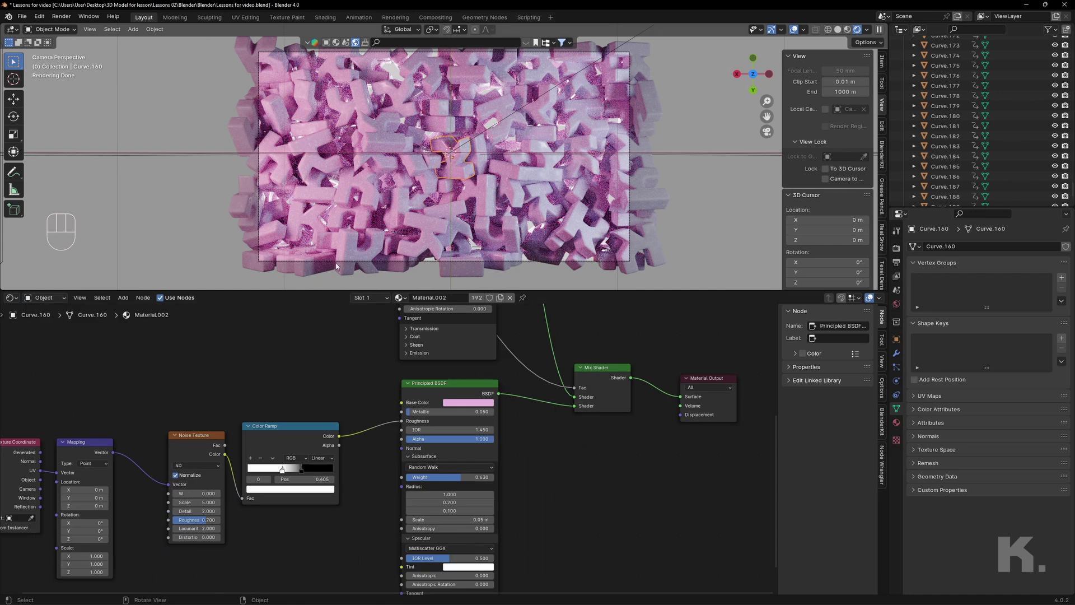
left_click(357, 203)
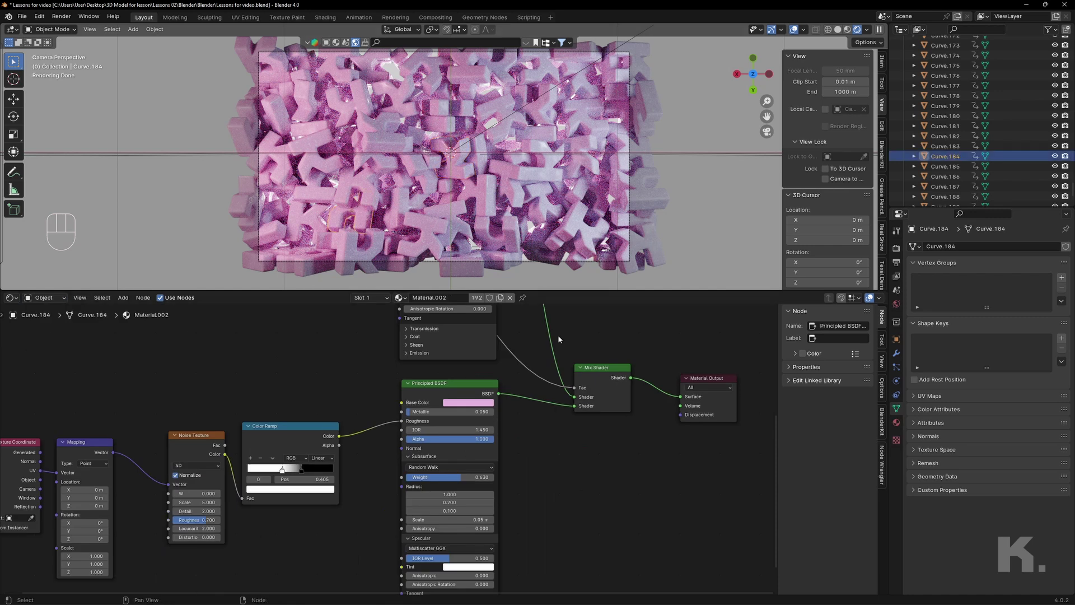
Step: Fine-tune the pink base color of the lower Principled BSDF, with its value at about 0.81
middle_click_drag(554, 445, 589, 515)
scroll(580, 489, "down", 1)
scroll(384, 448, "down", 2)
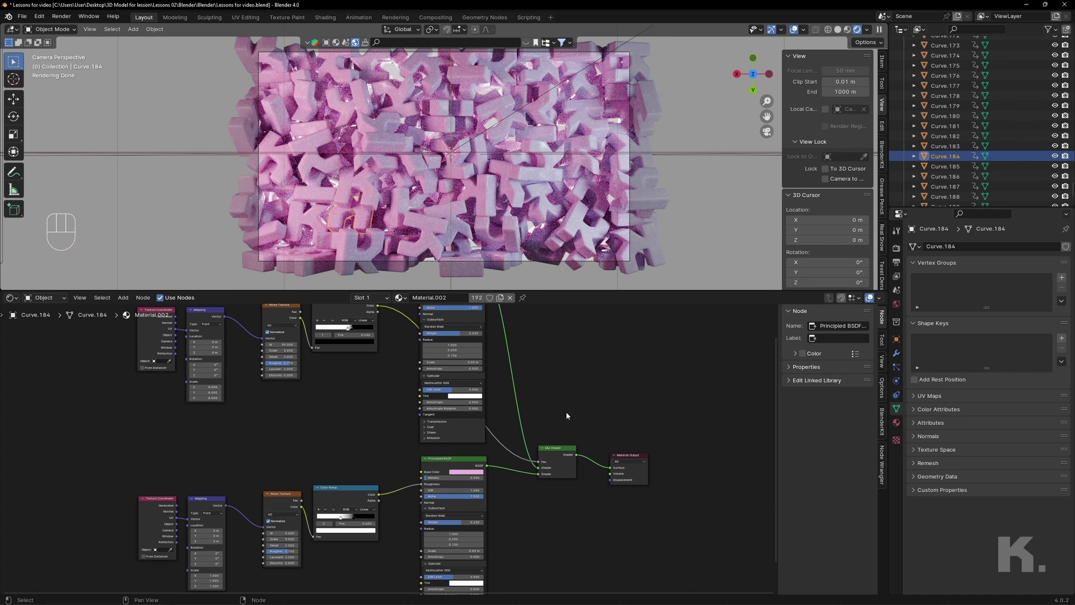
scroll(480, 472, "up", 2)
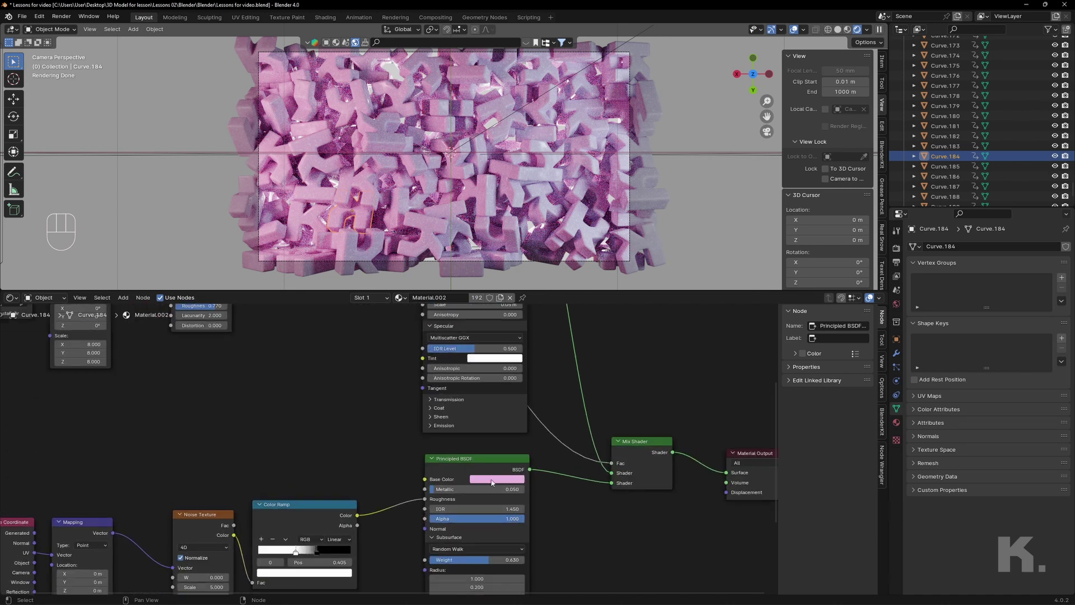
left_click(492, 480)
left_click(520, 384)
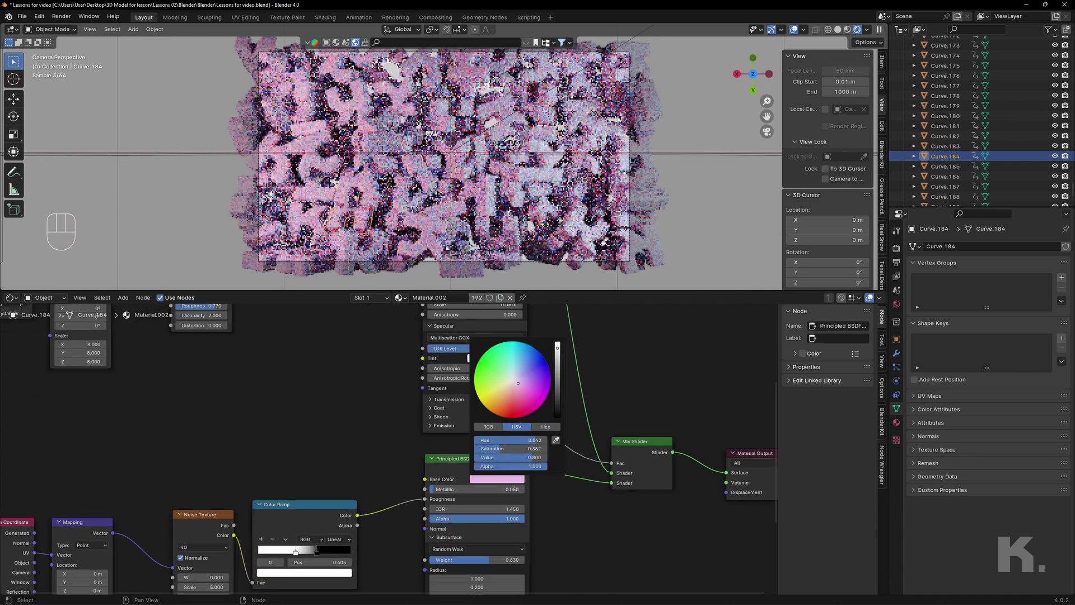
left_click(558, 344)
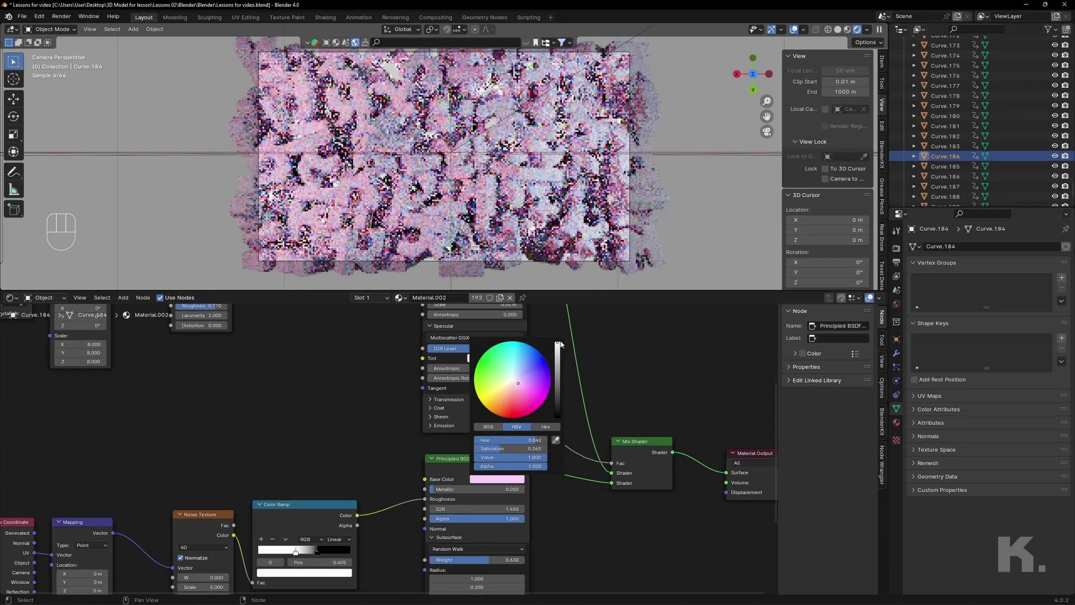
left_click_drag(560, 343, 560, 348)
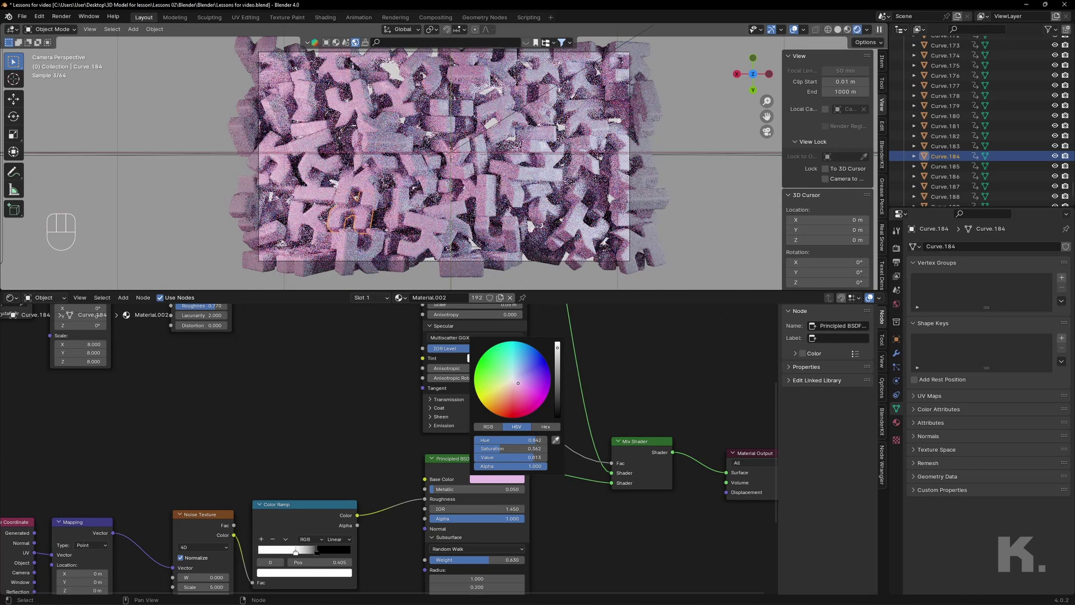
Step: Set the pink Principled BSDF's first subsurface radius value to 3.1 and its subsurface weight to 0.7
middle_click_drag(568, 533, 575, 426)
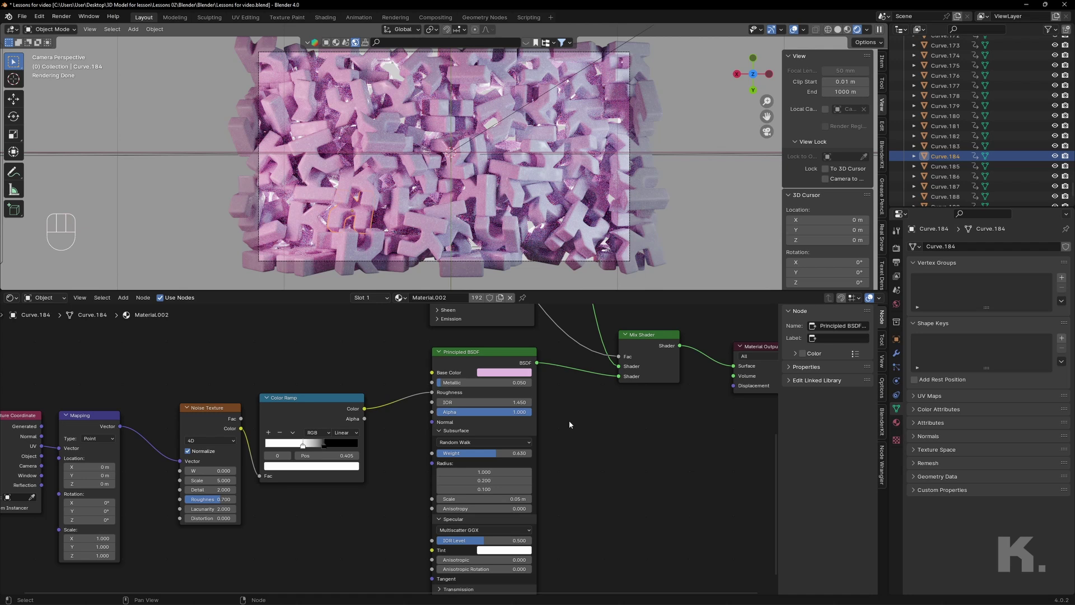
left_click(487, 473)
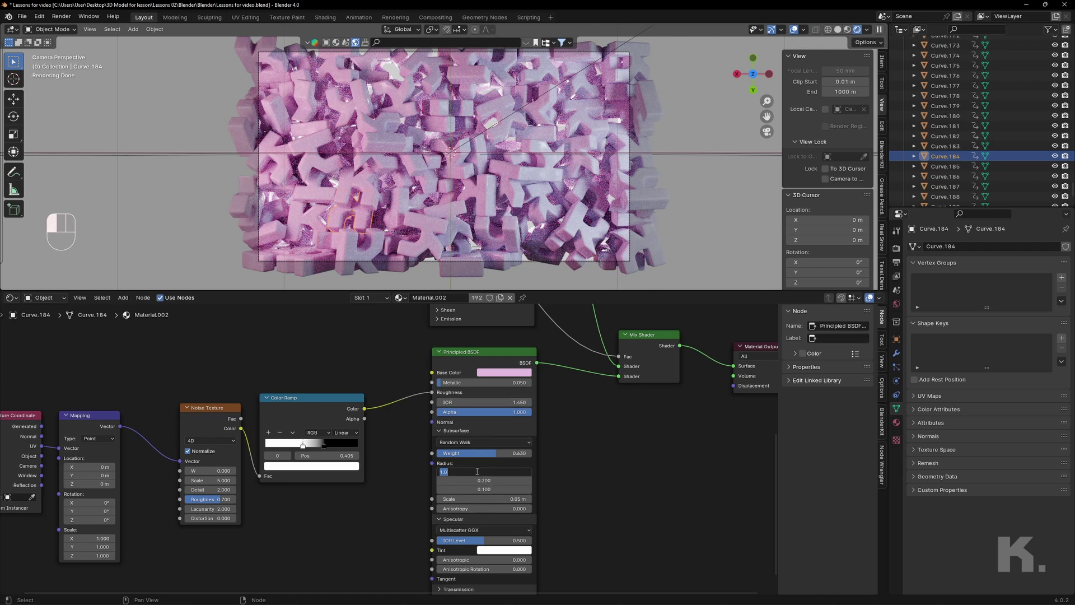
key("Return")
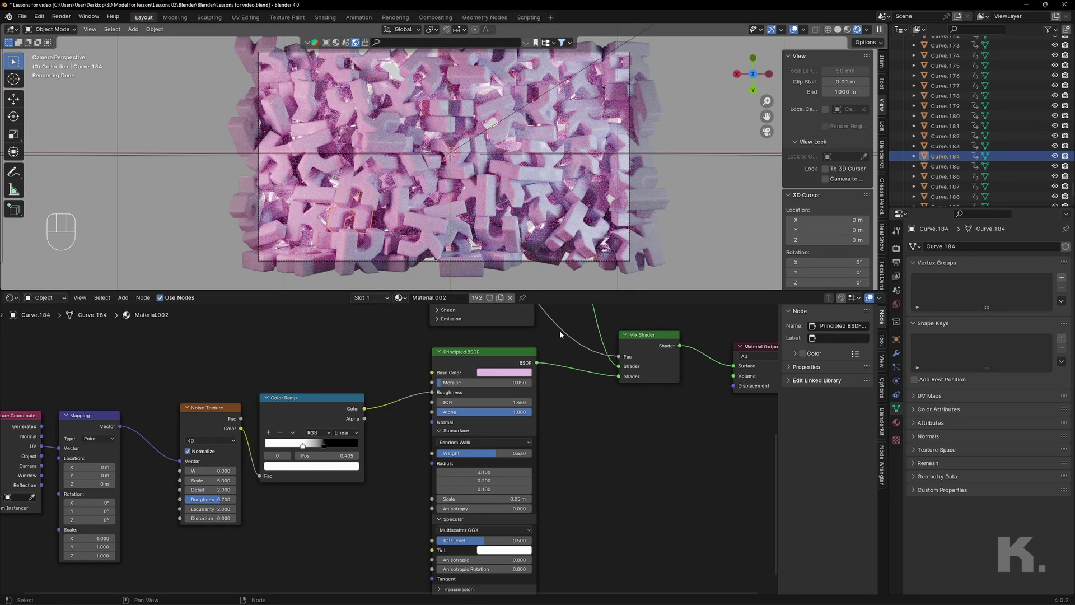
left_click(498, 453)
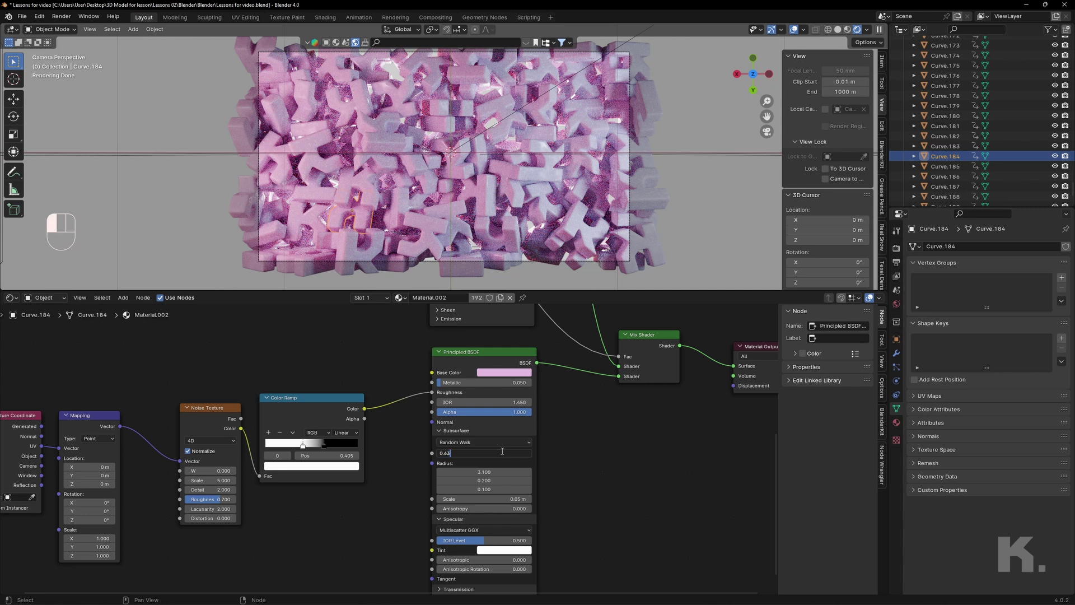
key("BackSpace")
key("BackSpace")
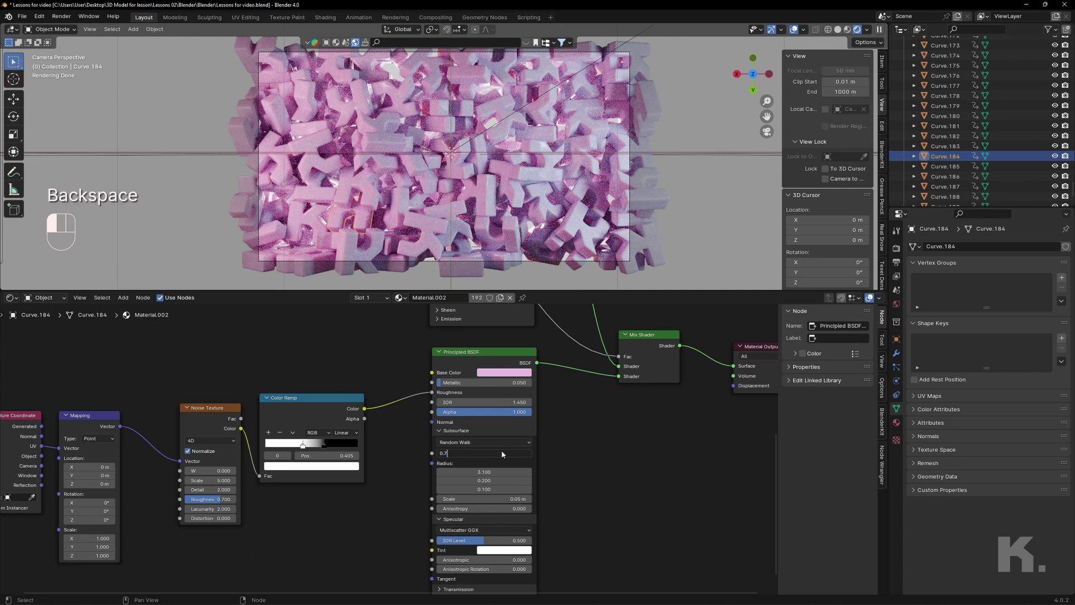
type("7")
key("Return")
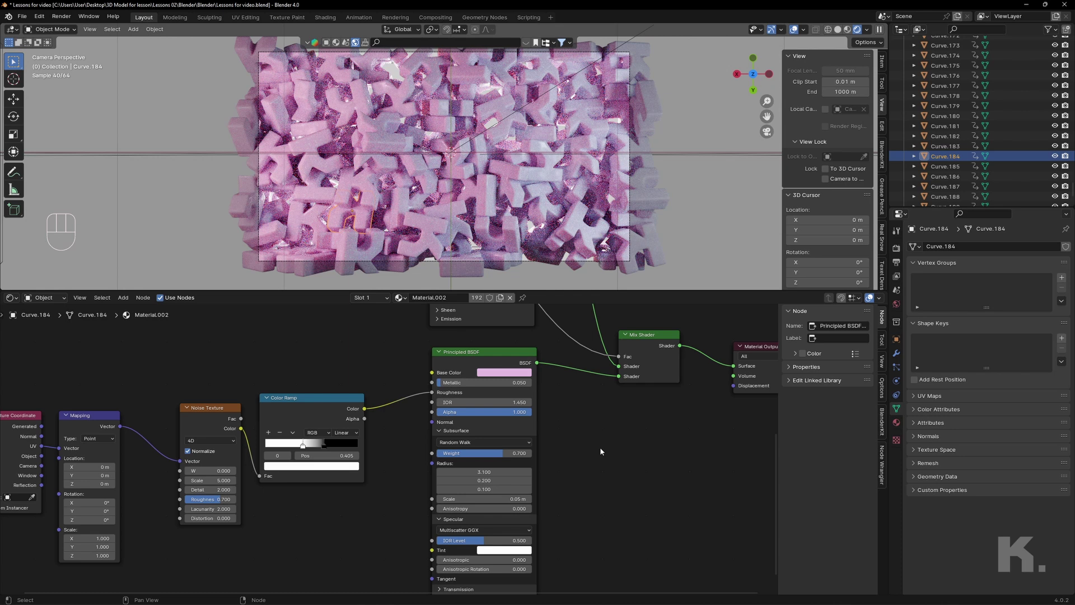
Step: Save the scene to the existing file Lessons for video.blend
key("ctrl")
key("ctrl+s")
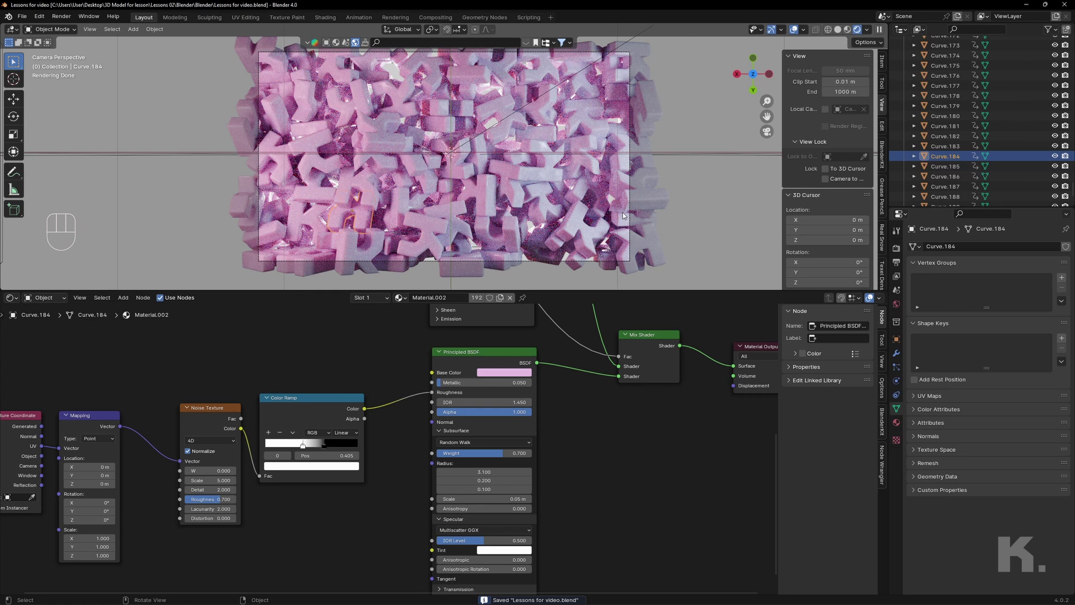
left_click(583, 474)
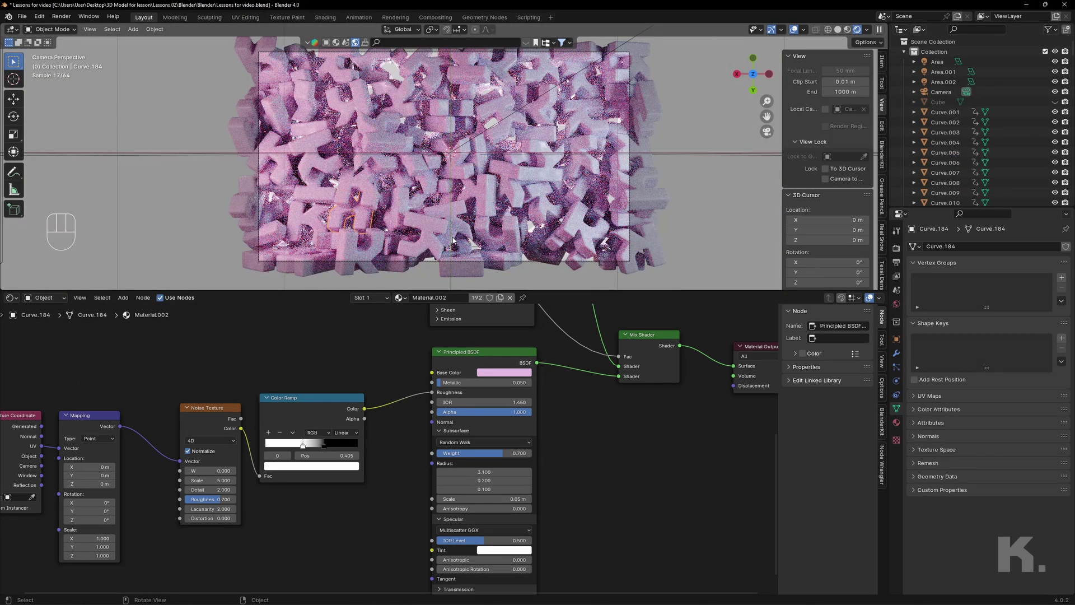
key("ctrl")
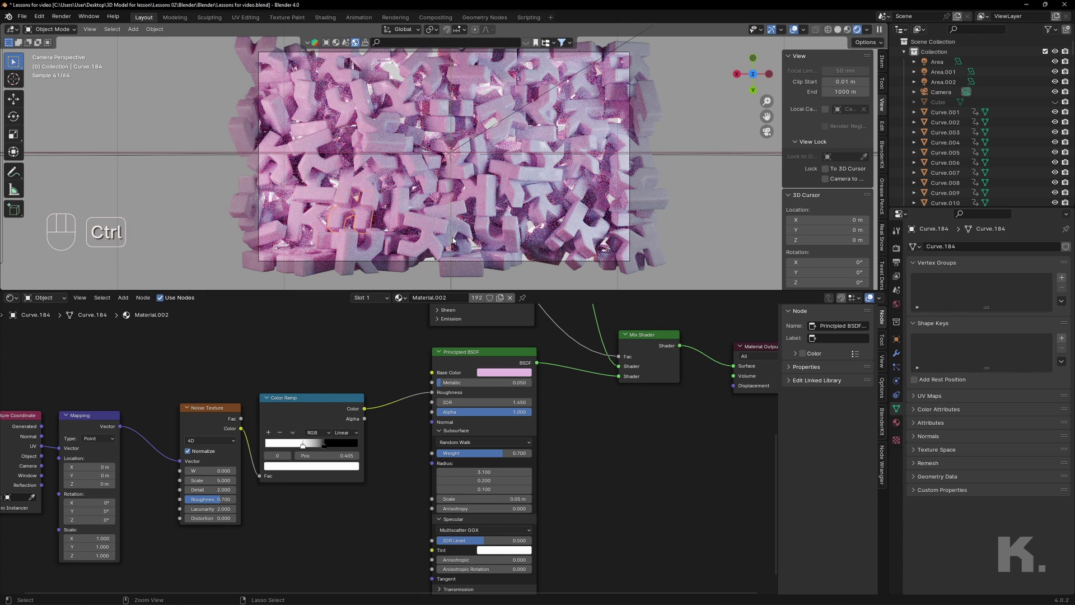
Step: Save the scene, and show the Cube in the viewport before hiding it again
key("ctrl+s")
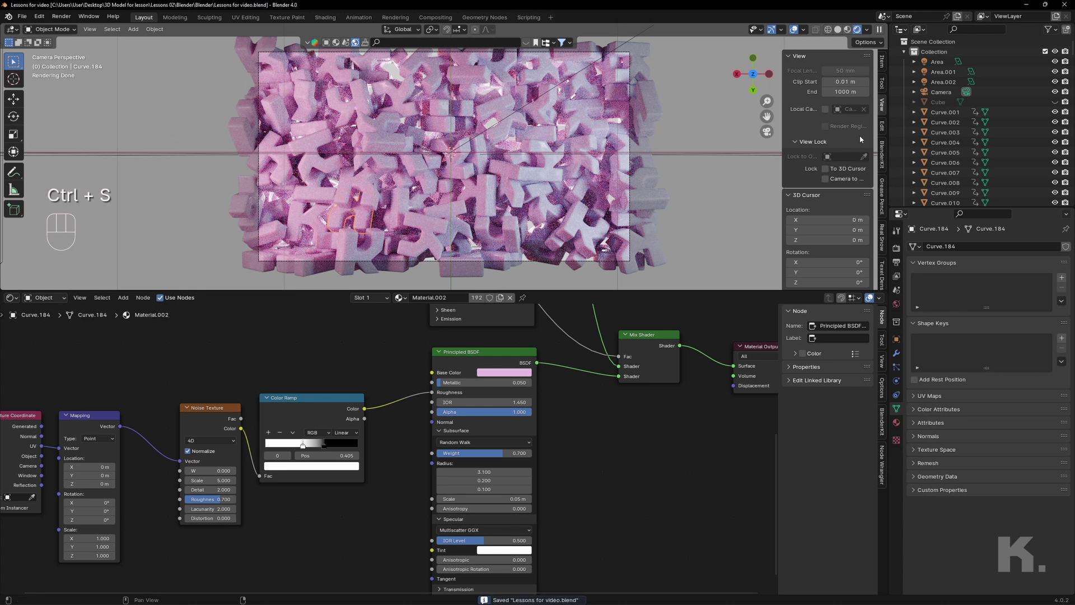
left_click(1055, 102)
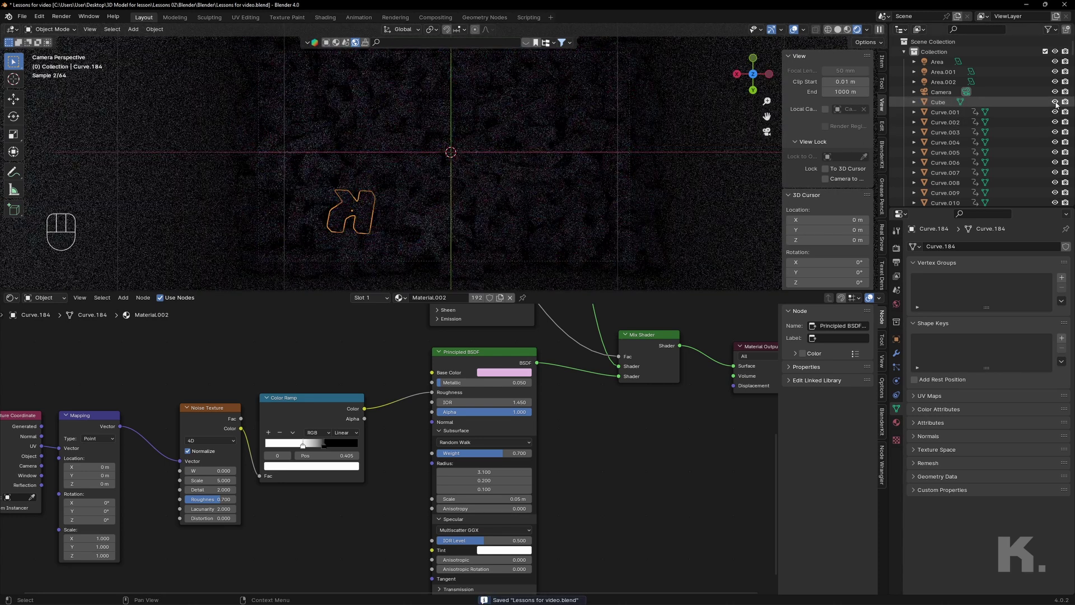
left_click(1055, 103)
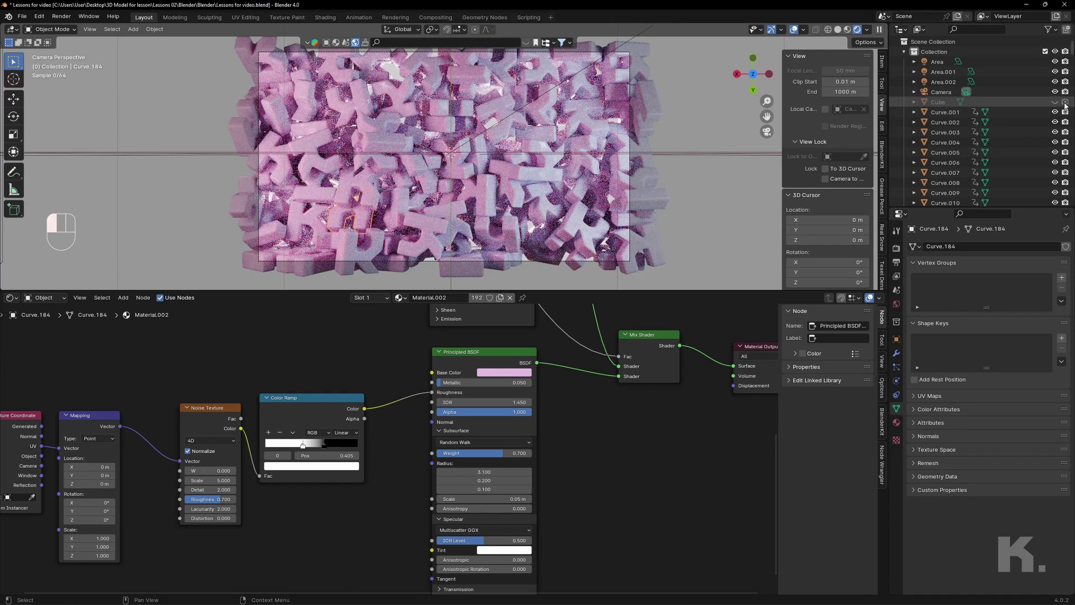
Step: Render the still image from the camera and inspect the K letters' surfaces up close in the result
left_click(59, 17)
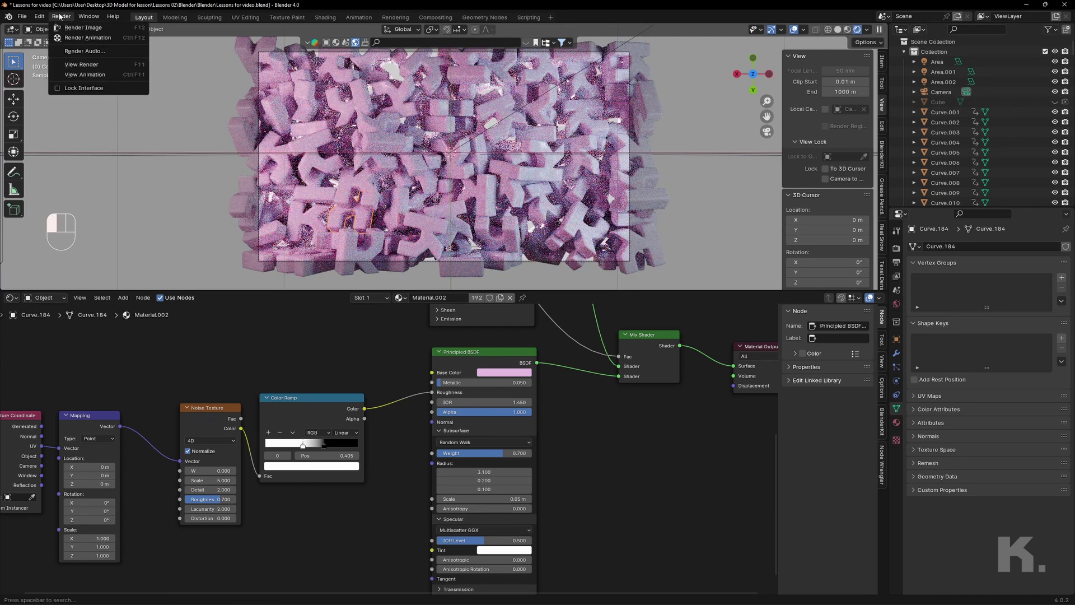
left_click(85, 28)
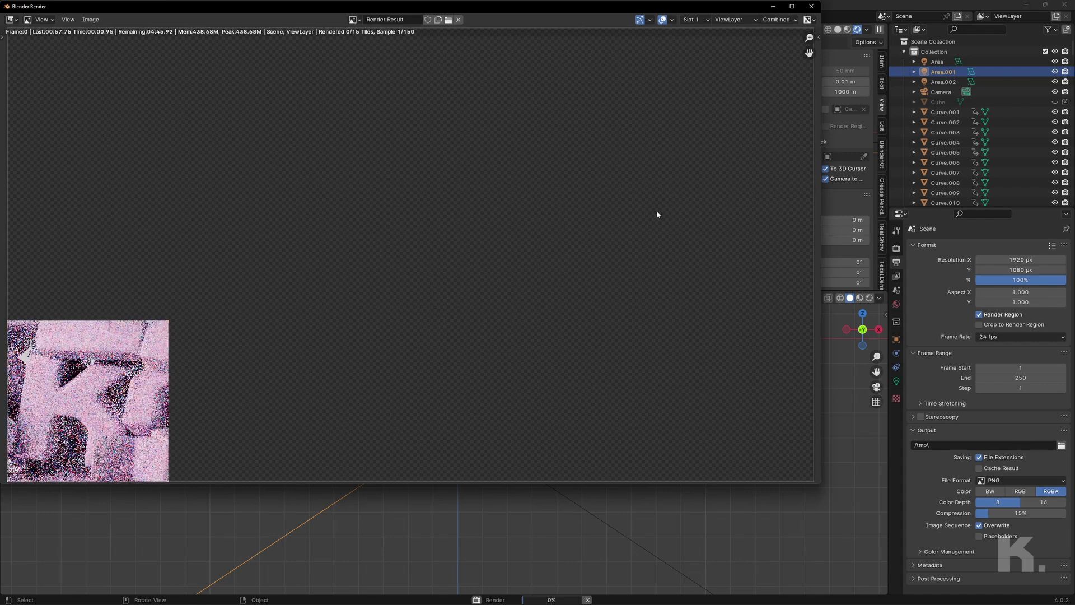
key("Home")
scroll(469, 253, "up", 1)
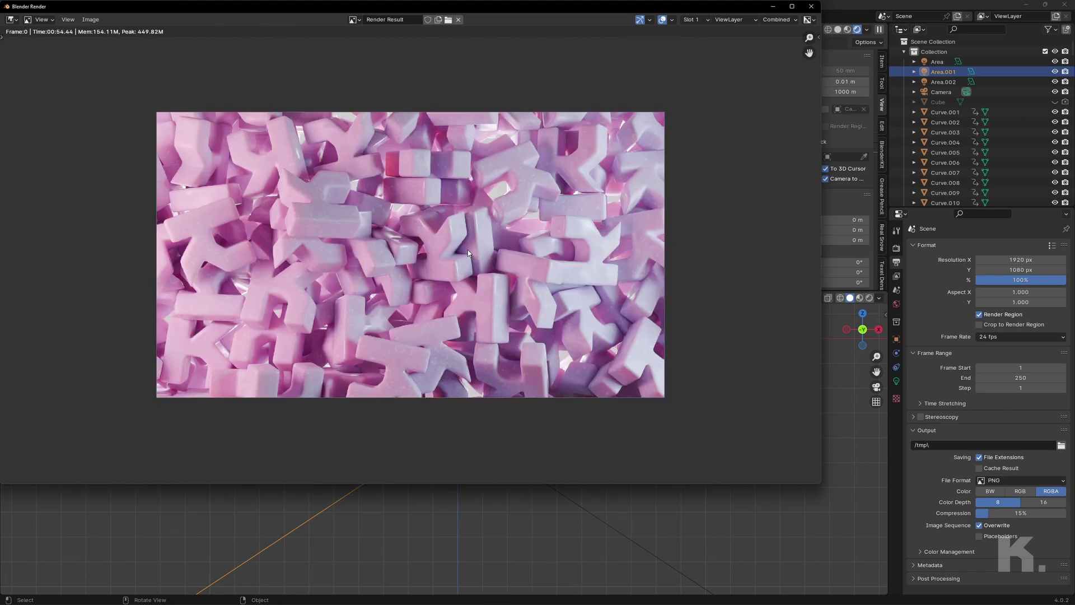
scroll(484, 263, "up", 3)
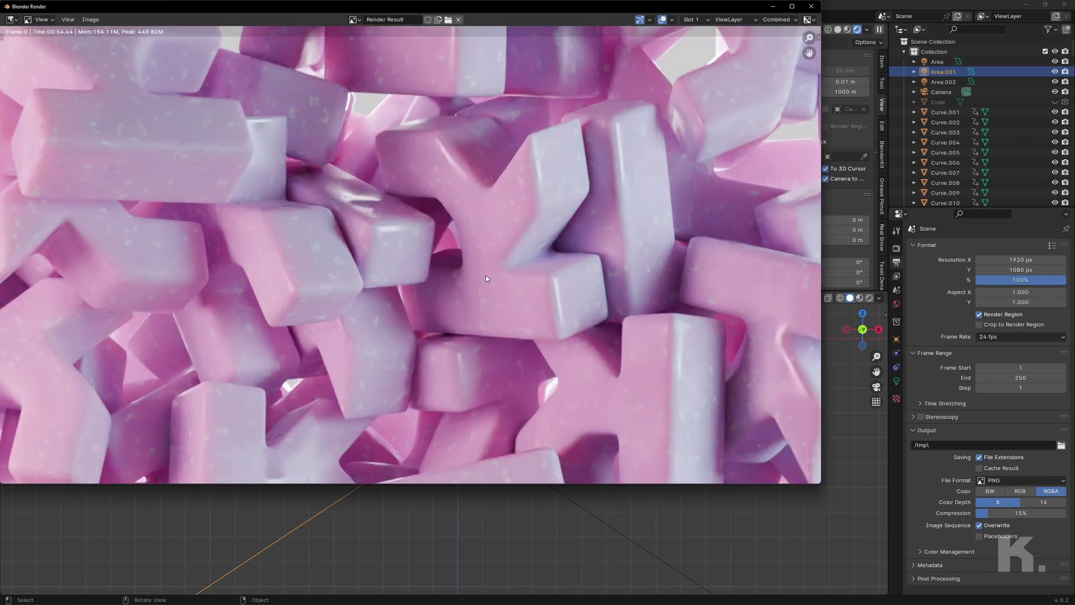
scroll(485, 274, "down", 4)
middle_click_drag(443, 286, 518, 321)
scroll(475, 317, "up", 1)
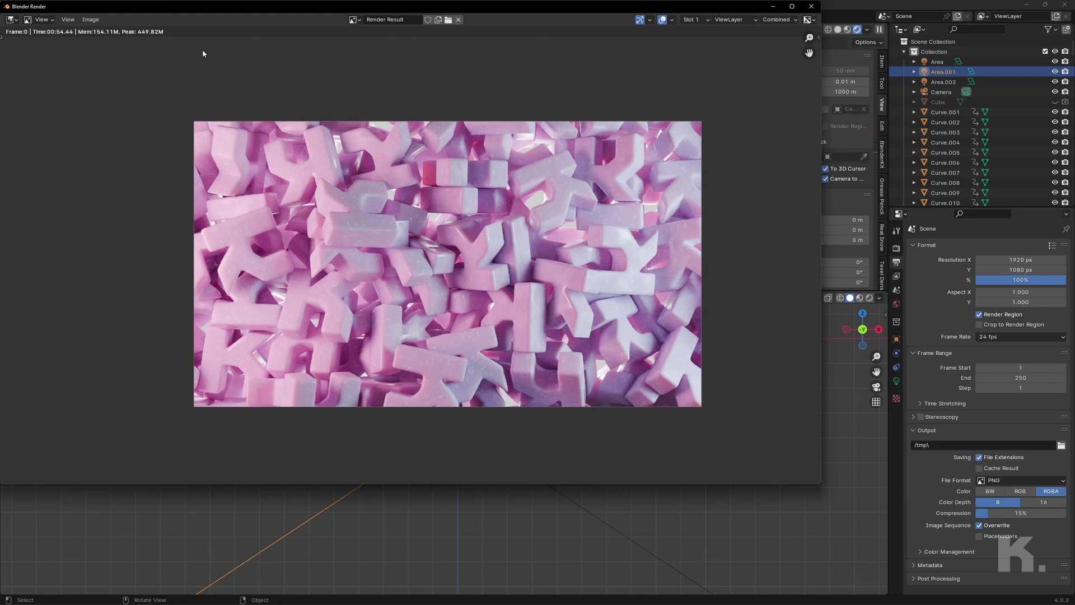
Step: Save the rendered result as an image file in a different bookmarked folder
left_click(90, 19)
left_click(128, 112)
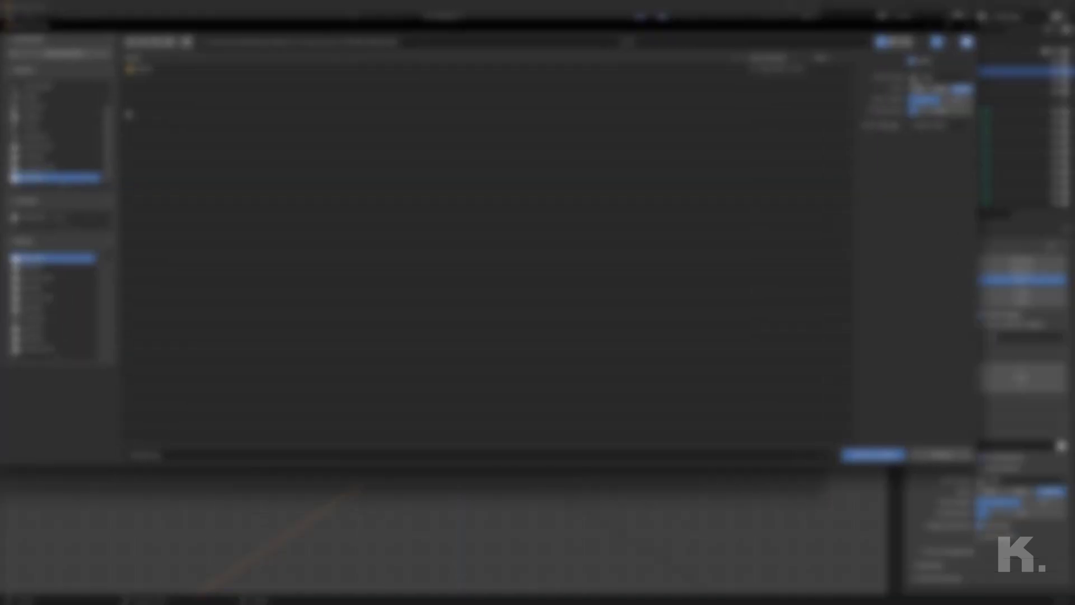
left_click(51, 98)
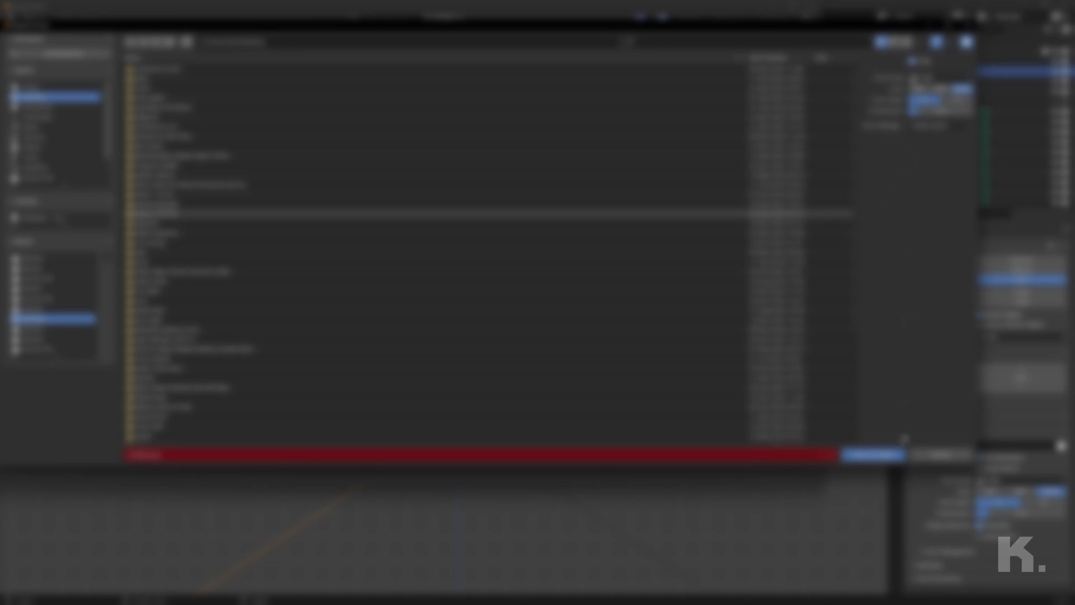
left_click(856, 452)
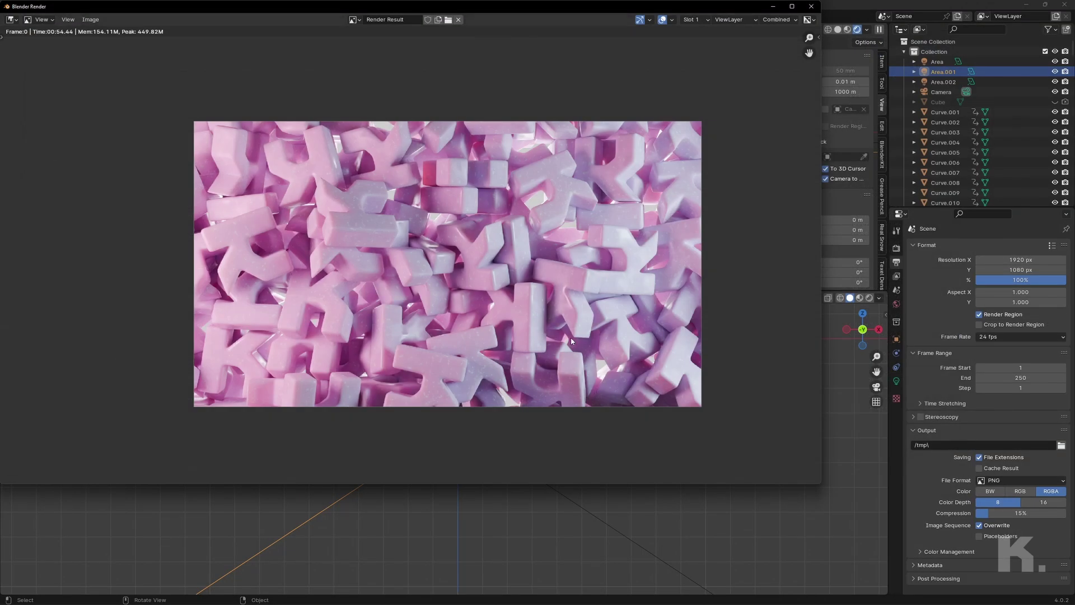
Step: Maximize the render window and examine the finished image at a larger size
left_click(792, 6)
scroll(735, 365, "up", 3)
scroll(735, 365, "down", 1)
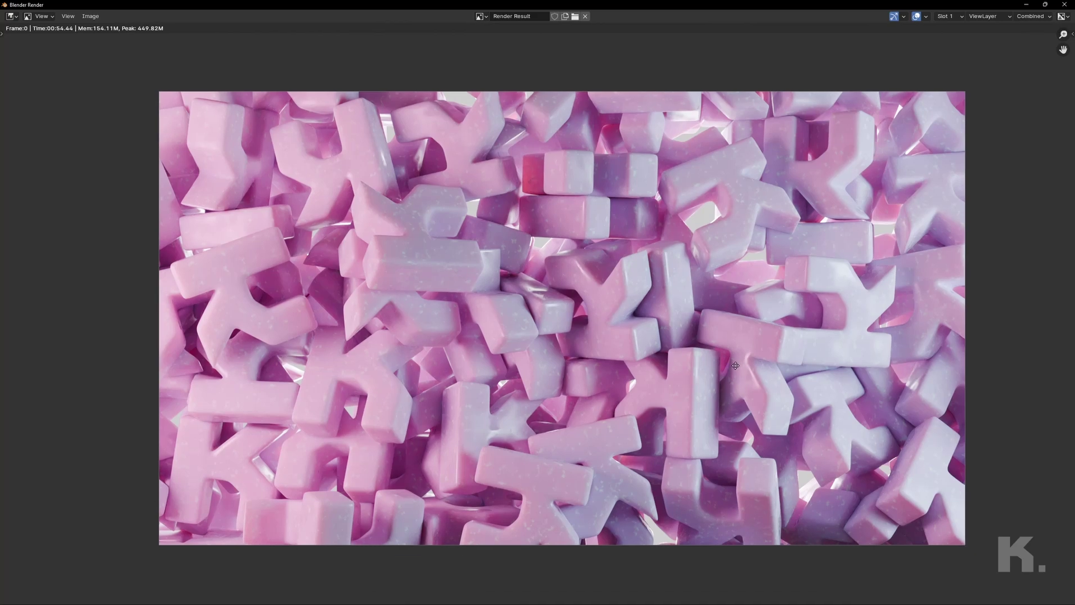